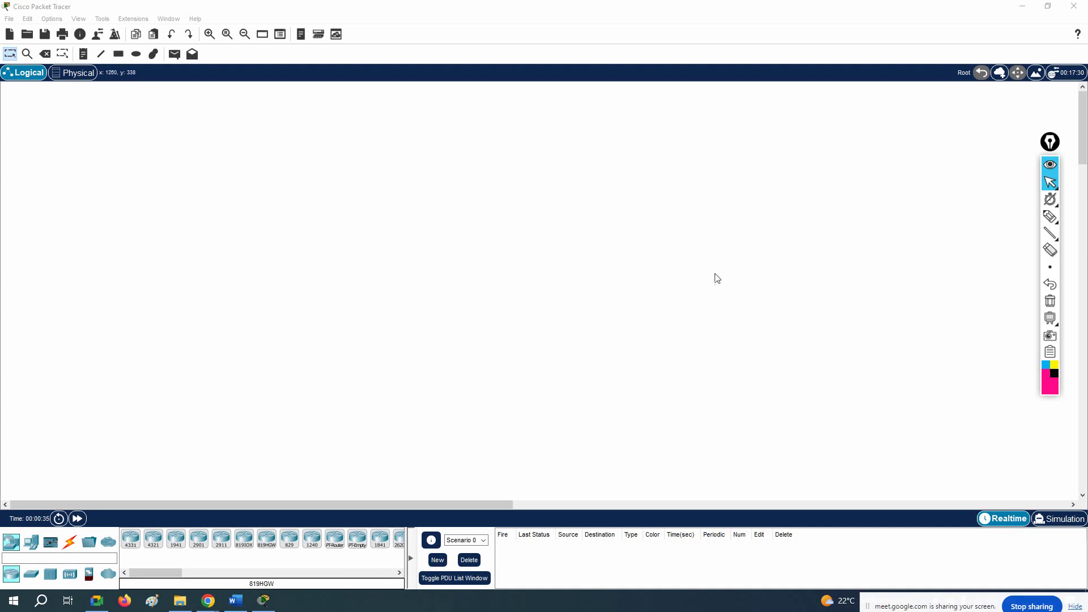
Step: Place a 2811 router in the upper middle of the workspace and a 2960 switch below it
{"action": "left_click_drag", "start_coordinate": [155, 573], "coordinate": [192, 576]}
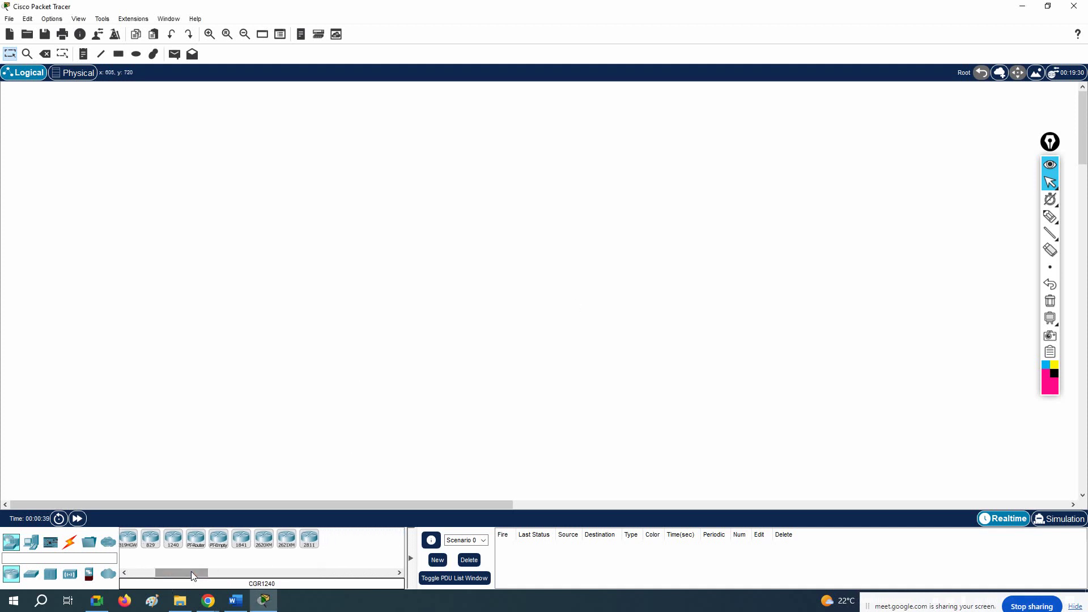
{"action": "left_click", "coordinate": [314, 542]}
{"action": "left_click", "coordinate": [437, 128]}
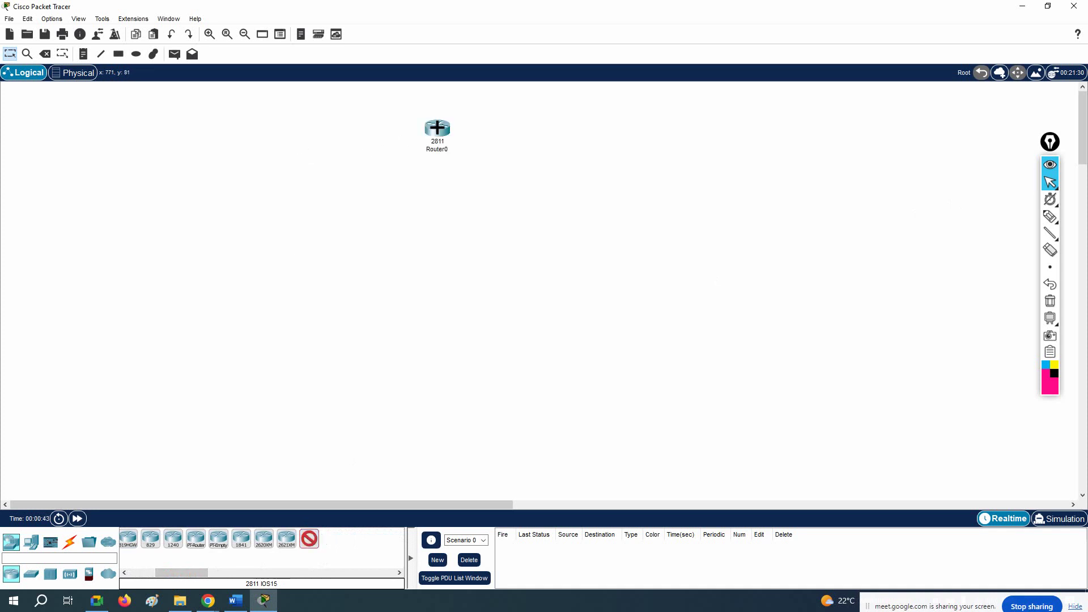
{"action": "left_click", "coordinate": [31, 573]}
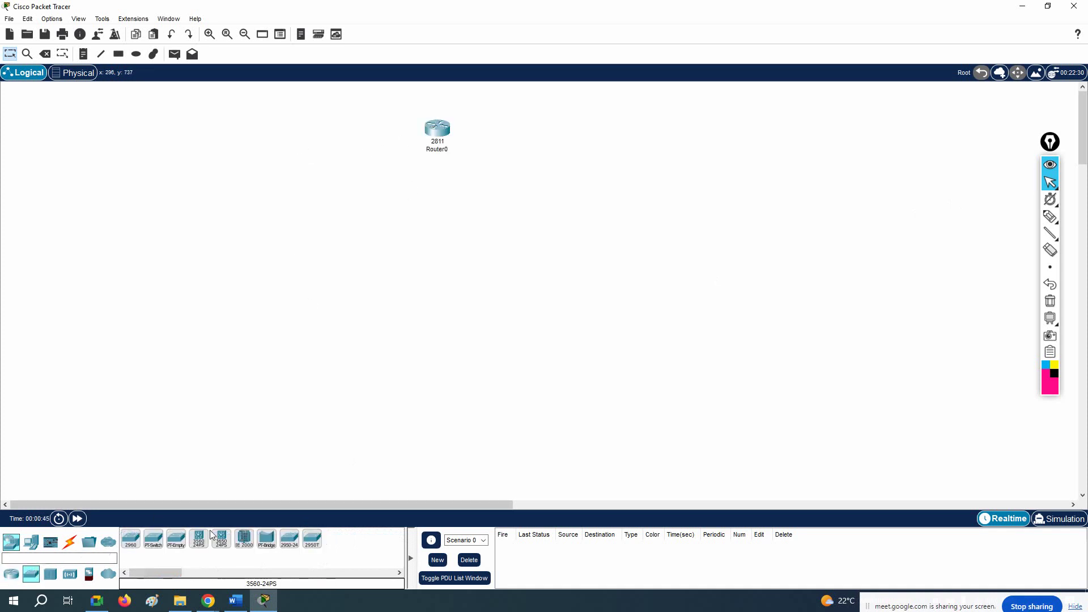
{"action": "left_click", "coordinate": [131, 539]}
{"action": "left_click", "coordinate": [439, 215]}
Step: Add four PCs in a row below the switch and a laptop to the left of them
{"action": "left_click", "coordinate": [31, 545]}
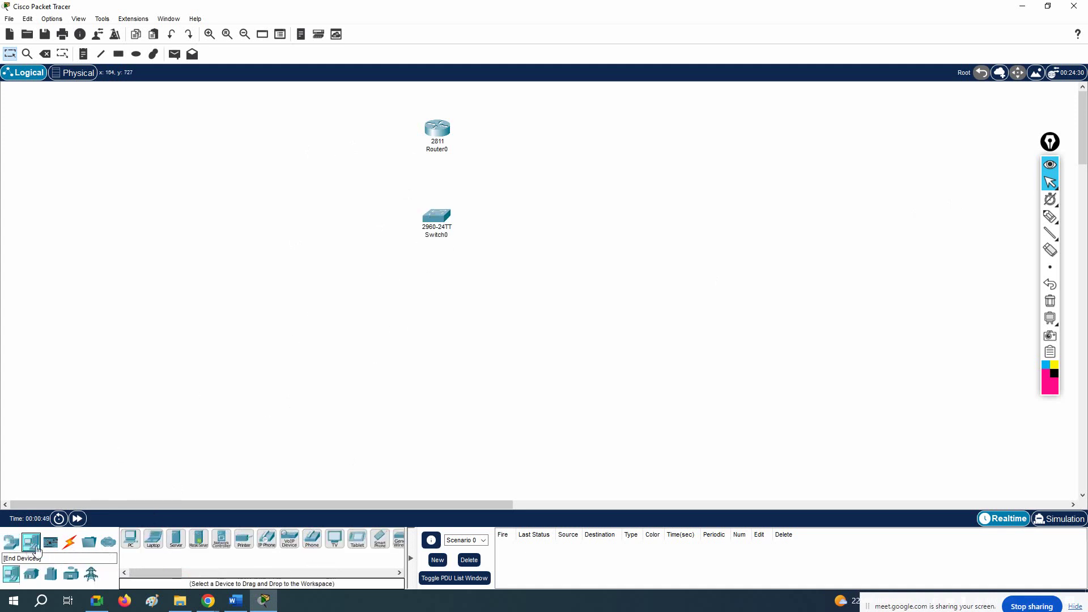
{"action": "left_click", "coordinate": [131, 539]}
{"action": "left_click", "coordinate": [335, 289]}
{"action": "left_click", "coordinate": [392, 290]}
{"action": "left_click", "coordinate": [453, 290]}
{"action": "left_click", "coordinate": [532, 293]}
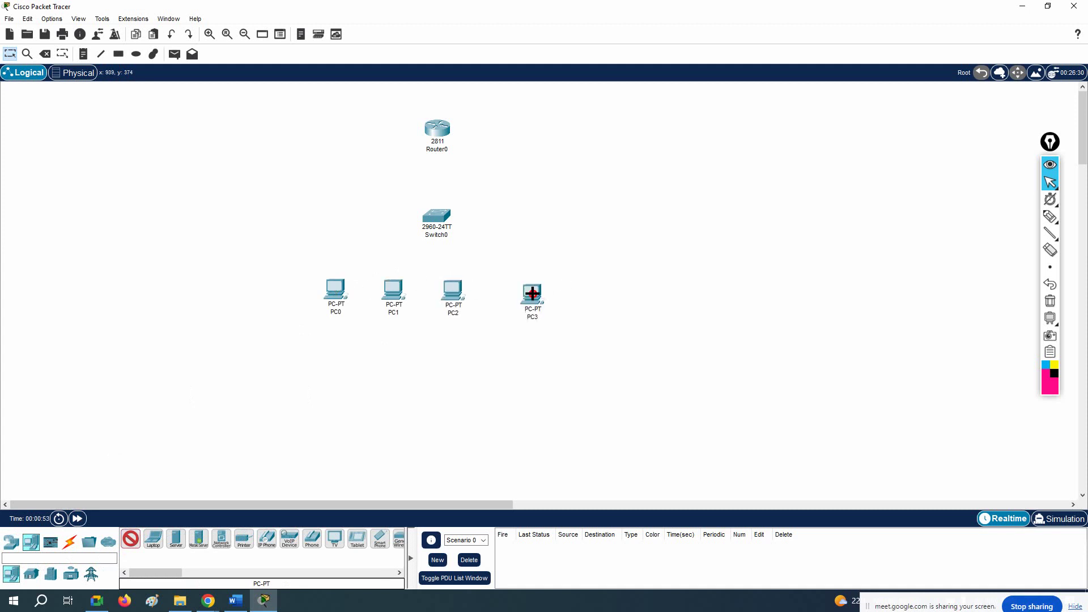
{"action": "left_click", "coordinate": [153, 540]}
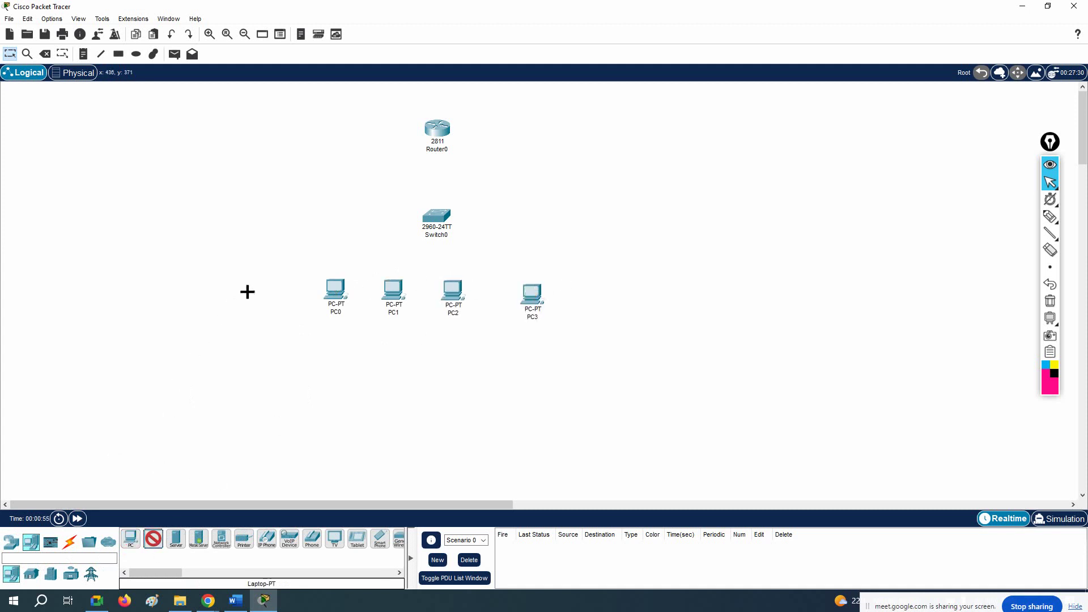
{"action": "left_click", "coordinate": [251, 301]}
Step: Connect the laptop, the four PCs and the router to the switch using automatically chosen connections
{"action": "left_click", "coordinate": [70, 541]}
{"action": "left_click", "coordinate": [131, 538]}
{"action": "left_click", "coordinate": [425, 229]}
{"action": "left_click", "coordinate": [336, 287]}
{"action": "left_click", "coordinate": [434, 225]}
{"action": "left_click", "coordinate": [439, 233]}
{"action": "left_click", "coordinate": [456, 289]}
{"action": "left_click", "coordinate": [441, 232]}
{"action": "left_click", "coordinate": [528, 282]}
{"action": "left_click", "coordinate": [438, 223]}
{"action": "left_click", "coordinate": [435, 133]}
{"action": "left_click", "coordinate": [437, 216]}
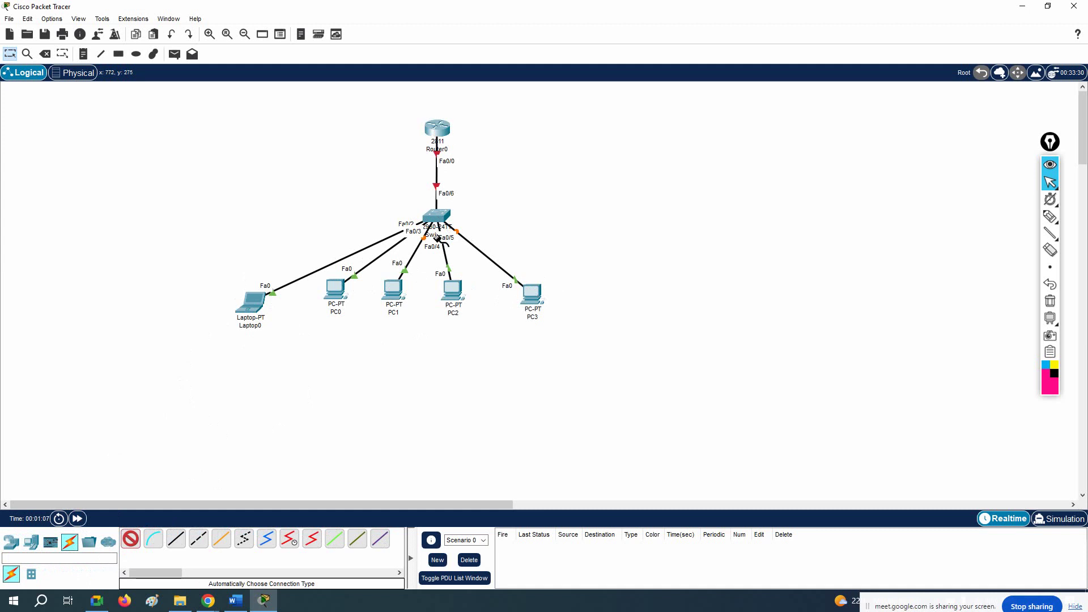
Step: Rearrange the laptop and PC0, PC1 and PC2 more evenly beneath the switch, and raise the router slightly
{"action": "left_click_drag", "start_coordinate": [451, 291], "coordinate": [477, 292]}
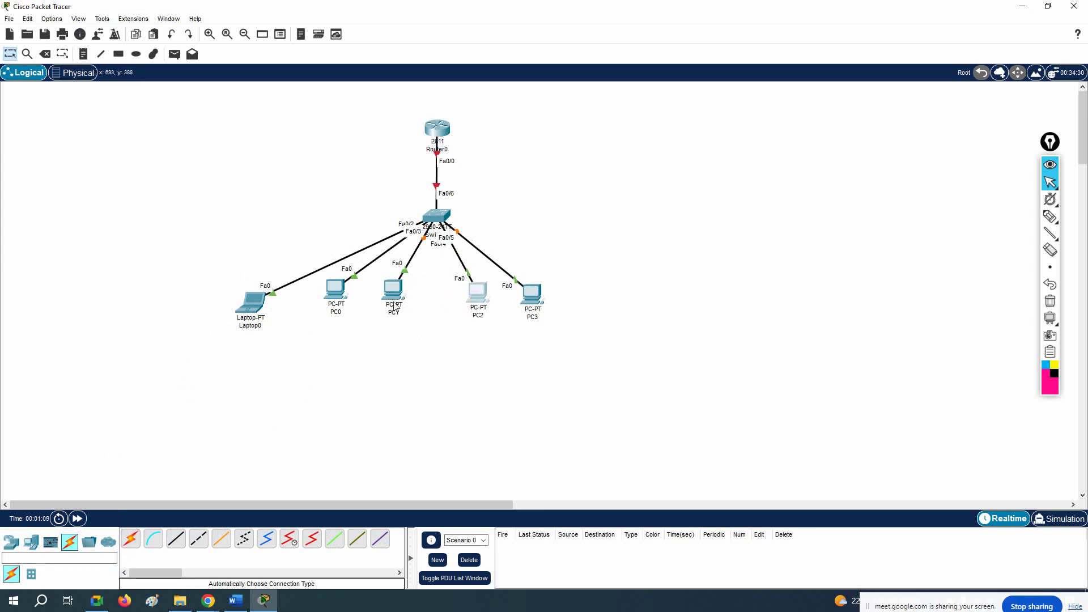
{"action": "left_click_drag", "start_coordinate": [399, 307], "coordinate": [432, 315]}
{"action": "left_click_drag", "start_coordinate": [335, 306], "coordinate": [369, 310]}
{"action": "left_click_drag", "start_coordinate": [251, 302], "coordinate": [305, 276]}
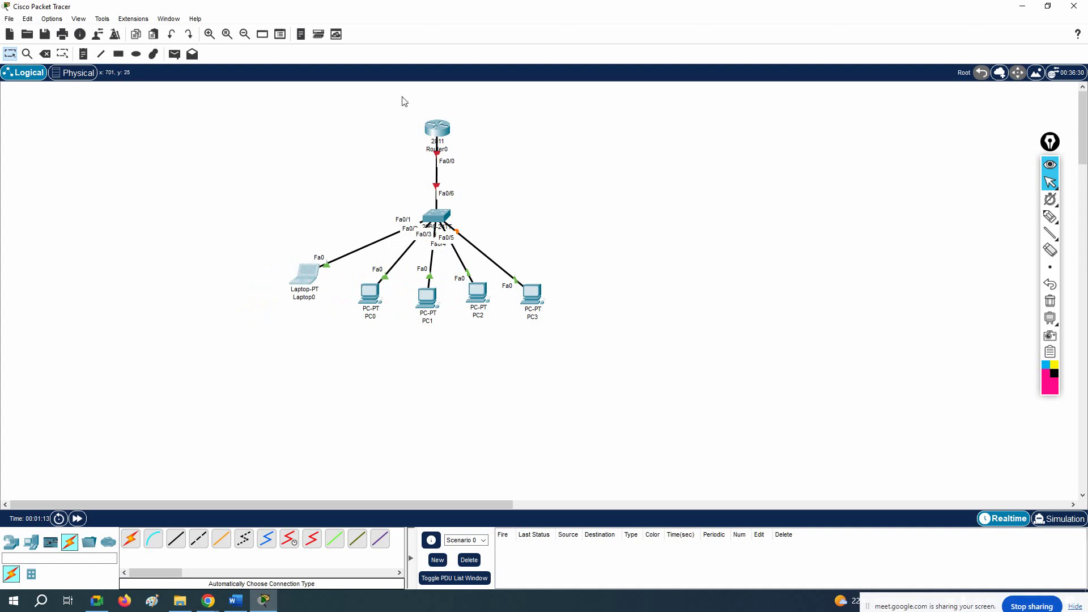
{"action": "left_click_drag", "start_coordinate": [437, 125], "coordinate": [433, 109]}
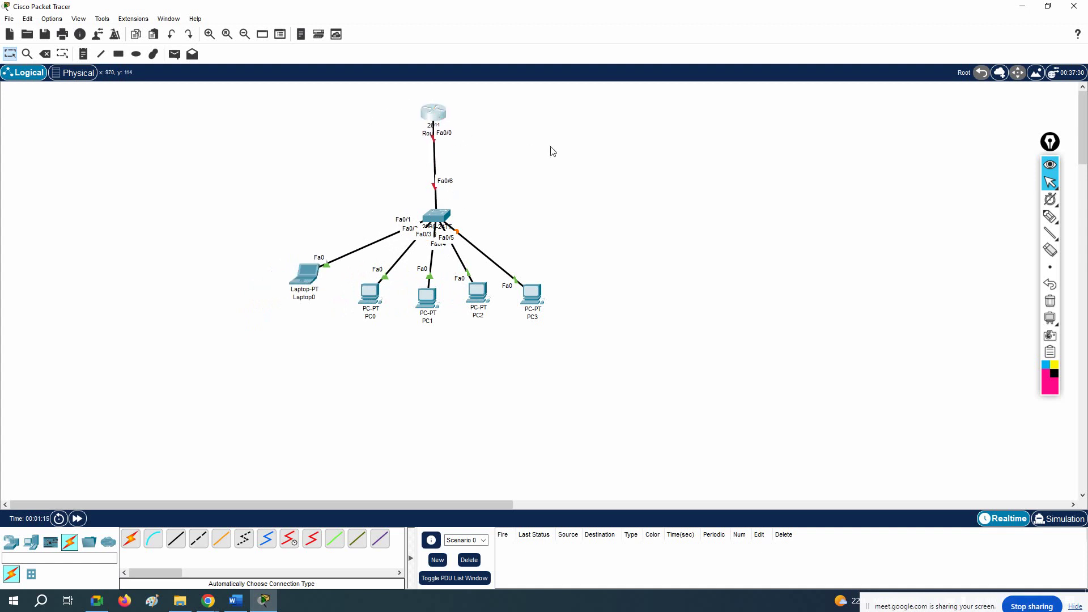
Step: Nudge the router upward and rename it R1
{"action": "left_click", "coordinate": [85, 58]}
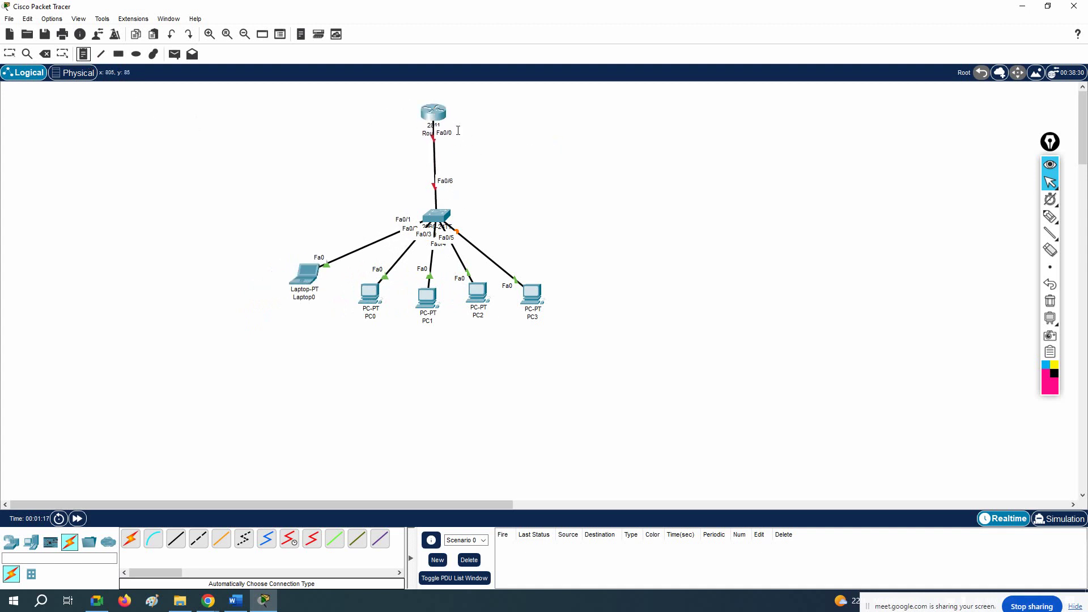
{"action": "left_click", "coordinate": [10, 54]}
{"action": "left_click_drag", "start_coordinate": [440, 116], "coordinate": [440, 109]}
{"action": "left_click", "coordinate": [430, 127]}
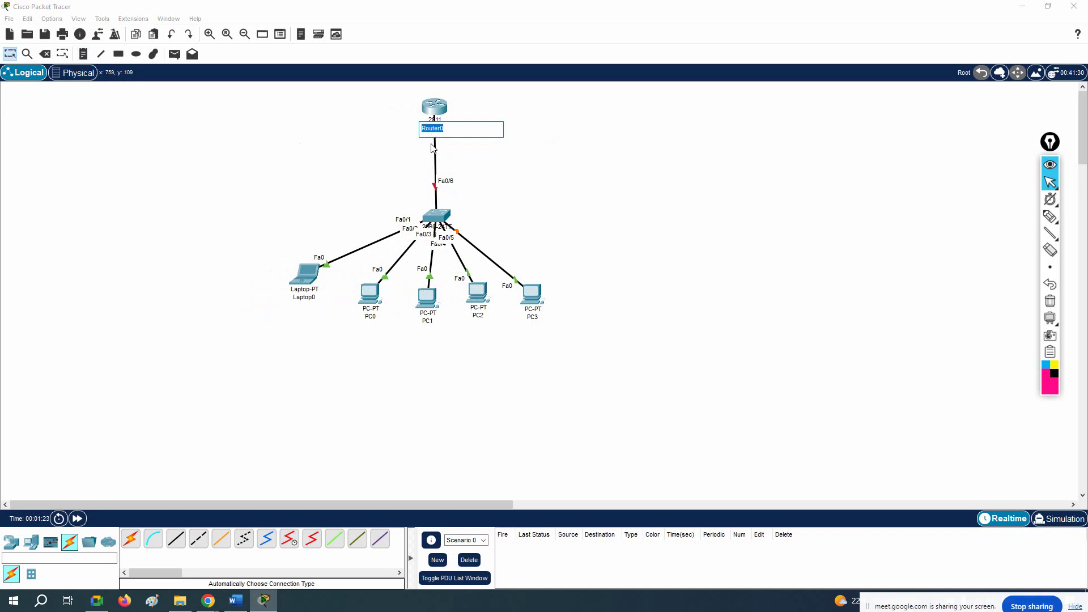
{"action": "type", "text": "R1"}
{"action": "key", "text": "Return"}
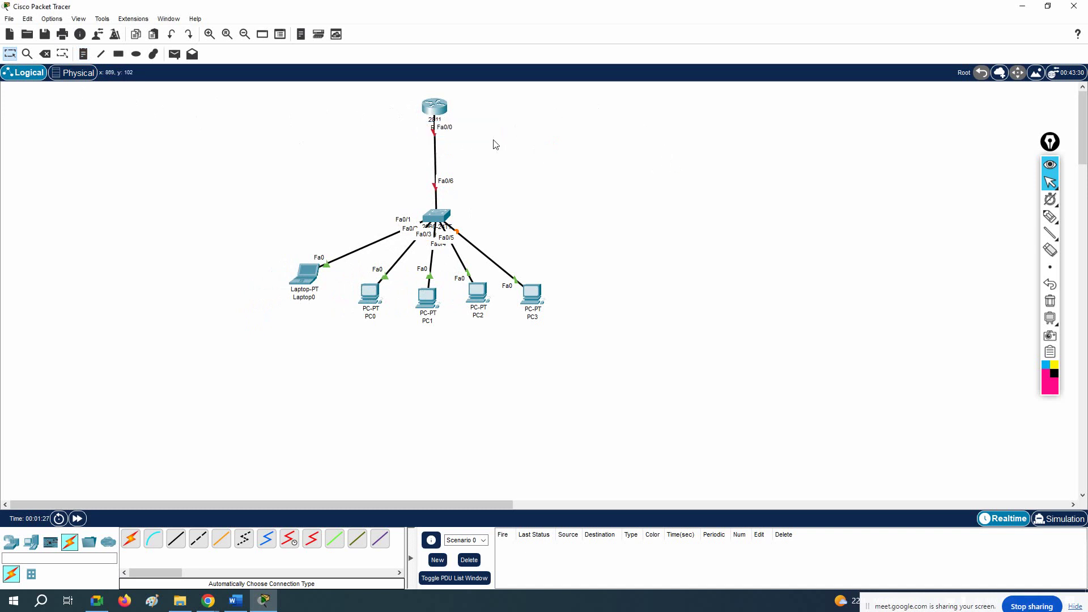
Step: Add the note 192.168.1.1/24 beside the router's Fa0/0 interface
{"action": "left_click", "coordinate": [83, 54]}
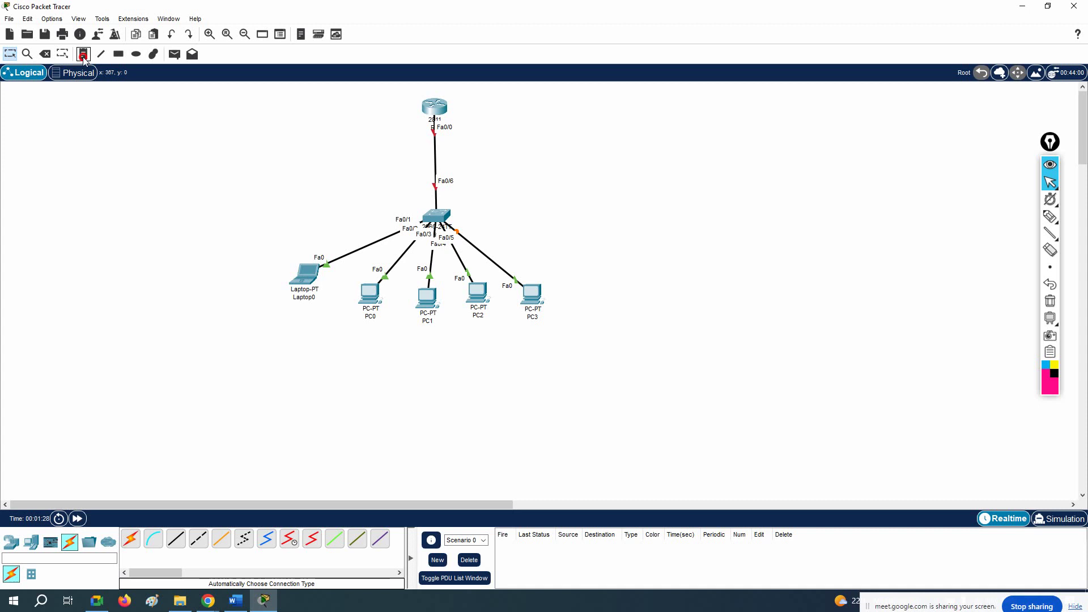
{"action": "left_click", "coordinate": [462, 126]}
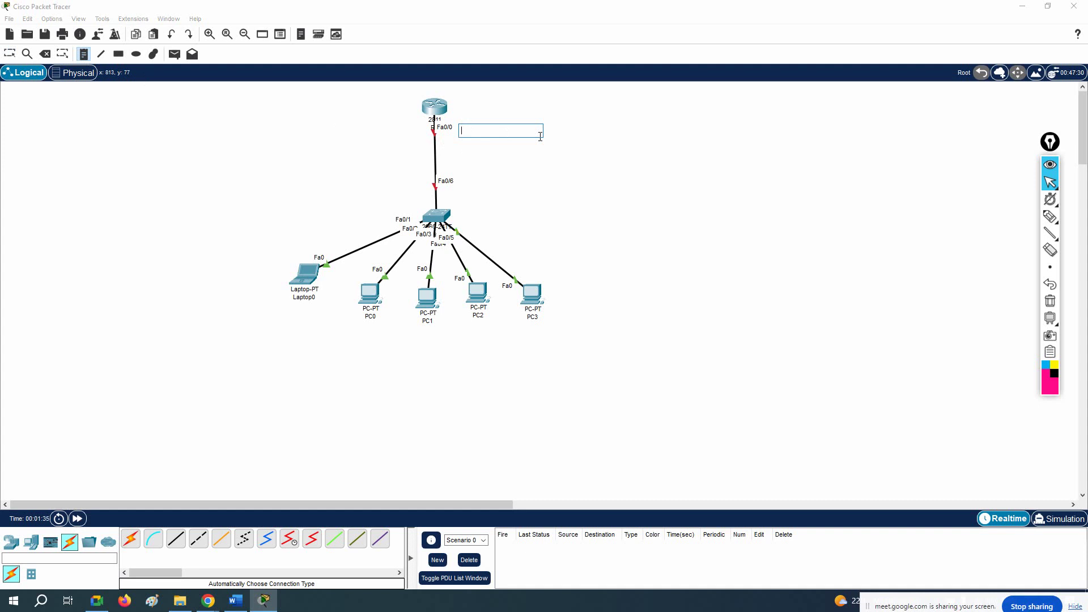
{"action": "type", "text": "192.168.1.1/24"}
{"action": "left_click", "coordinate": [521, 213]}
{"action": "left_click", "coordinate": [10, 54]}
{"action": "mouse_move", "coordinate": [484, 138]}
{"action": "left_mouse_down"}
{"action": "mouse_move", "coordinate": [485, 117]}
{"action": "mouse_move", "coordinate": [484, 142]}
{"action": "mouse_move", "coordinate": [498, 134]}
{"action": "mouse_move", "coordinate": [482, 143]}
{"action": "mouse_move", "coordinate": [499, 134]}
{"action": "mouse_move", "coordinate": [442, 128]}
{"action": "mouse_move", "coordinate": [439, 111]}
{"action": "mouse_move", "coordinate": [459, 135]}
{"action": "mouse_move", "coordinate": [458, 113]}
{"action": "mouse_move", "coordinate": [466, 137]}
{"action": "mouse_move", "coordinate": [518, 132]}
{"action": "mouse_move", "coordinate": [477, 131]}
{"action": "mouse_move", "coordinate": [501, 127]}
{"action": "mouse_move", "coordinate": [513, 237]}
{"action": "mouse_move", "coordinate": [338, 267]}
{"action": "mouse_move", "coordinate": [389, 290]}
{"action": "mouse_move", "coordinate": [553, 294]}
{"action": "mouse_move", "coordinate": [342, 293]}
{"action": "mouse_move", "coordinate": [554, 191]}
{"action": "mouse_move", "coordinate": [478, 142]}
{"action": "mouse_move", "coordinate": [489, 141]}
{"action": "left_mouse_up"}
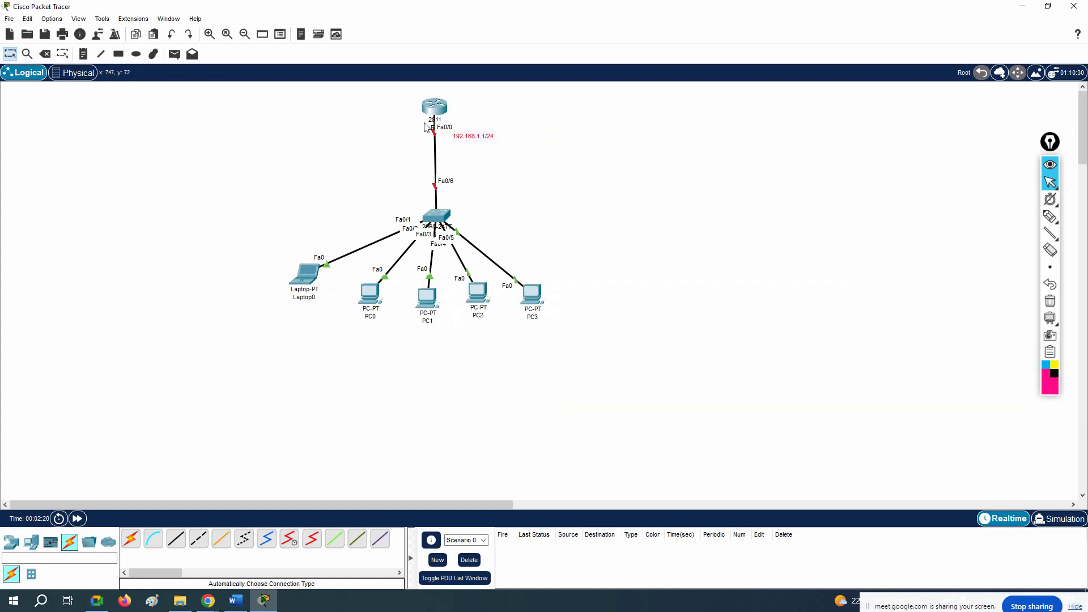
Step: Open an empty Notepad document and place its window beside the topology
{"action": "mouse_move", "coordinate": [427, 129]}
{"action": "mouse_move", "coordinate": [440, 109]}
{"action": "left_click", "coordinate": [41, 599]}
{"action": "left_click", "coordinate": [134, 524]}
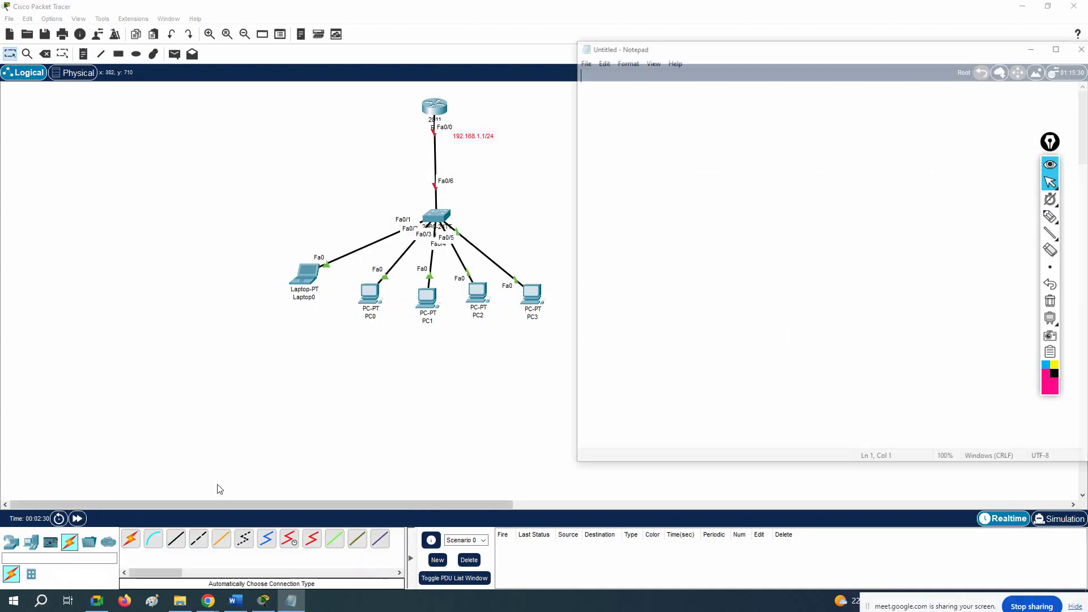
{"action": "left_click_drag", "start_coordinate": [566, 142], "coordinate": [686, 163]}
{"action": "left_click_drag", "start_coordinate": [814, 53], "coordinate": [713, 92]}
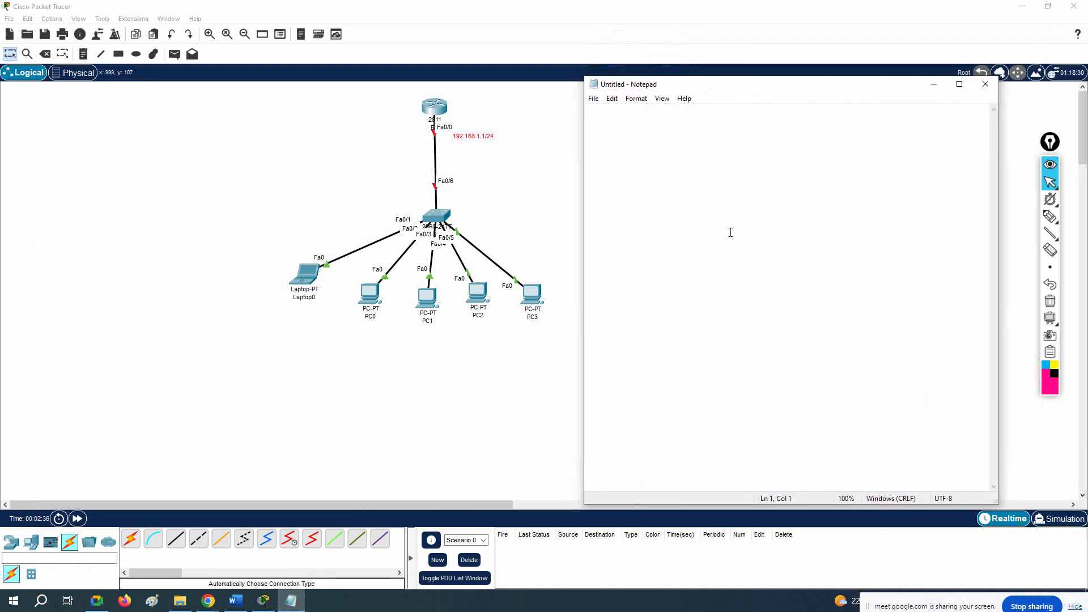
Step: Write the headings "!DHCP Server Lab:" and "!R1 Configuration:", followed by the lines en, configt and hostname R1
{"action": "type", "text": "!DHCP Server Lab:  !R"}
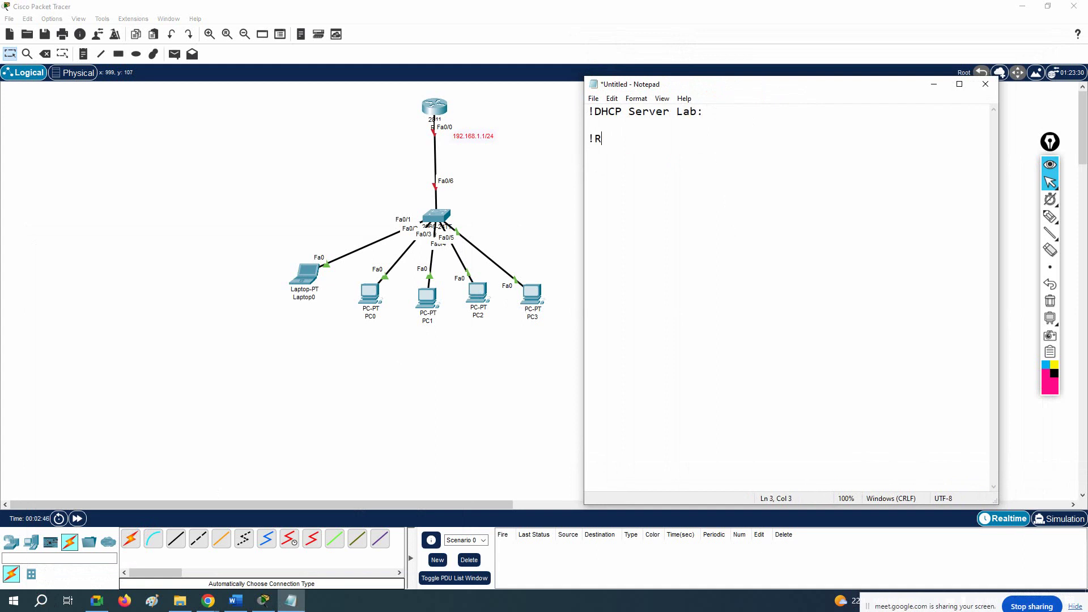
{"action": "type", "text": "1 Config"}
{"action": "type", "text": "uration: "}
{"action": "type", "text": "en"}
{"action": "key", "text": "Return"}
{"action": "type", "text": "configt"}
{"action": "key", "text": "Return"}
{"action": "type", "text": "hostname"}
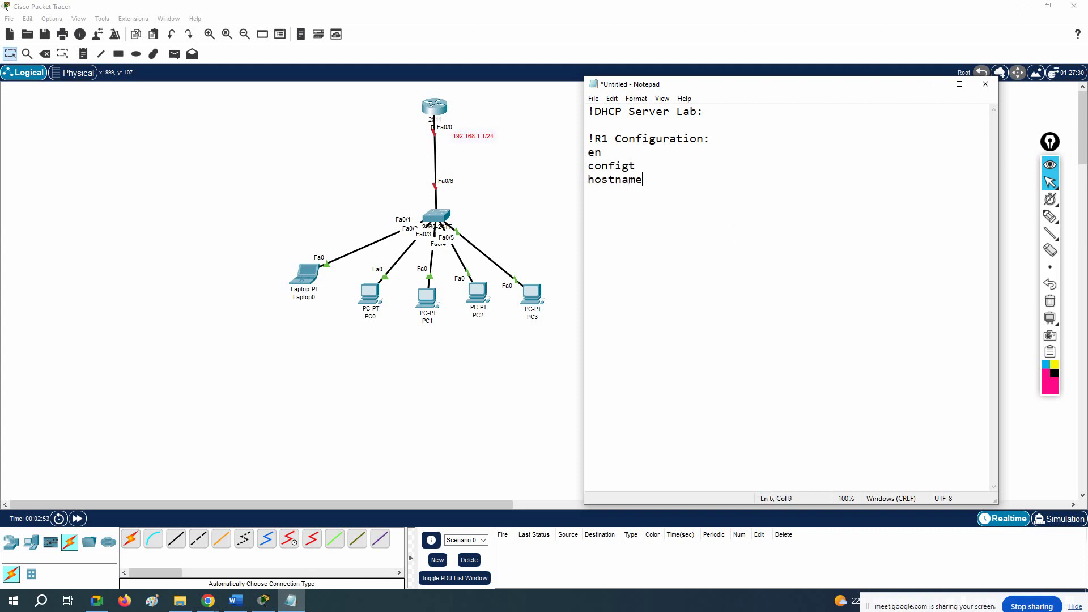
{"action": "type", "text": " R1  "}
Step: Add the interface commands int f0/0, ip add 192.168.1.1 255.255.255.0 and no sh on separate lines
{"action": "type", "text": "in"}
{"action": "type", "text": "t f0/0 i"}
{"action": "type", "text": "p add "}
{"action": "type", "text": "192.168."}
{"action": "type", "text": "1.1 255.2"}
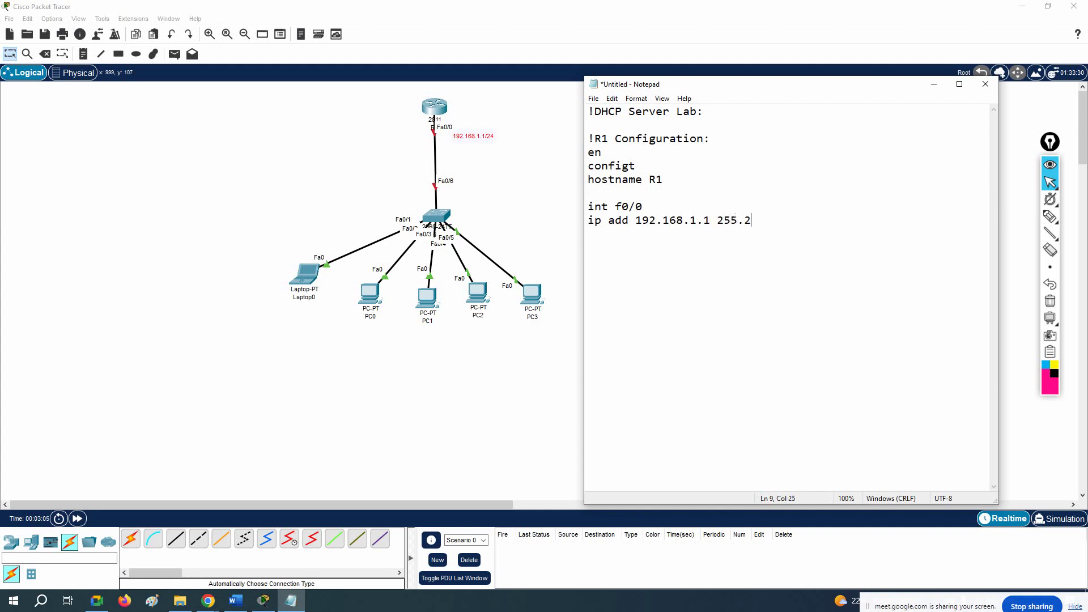
{"action": "type", "text": "55.255.0"}
{"action": "key", "text": "Return"}
{"action": "type", "text": "no sh"}
Step: Add the DHCP commands ip dhcp pool abc and network 192.168.1.0 255.255.255.0 below the interface block
{"action": "type", "text": "dhc"}
{"action": "type", "text": "p pool"}
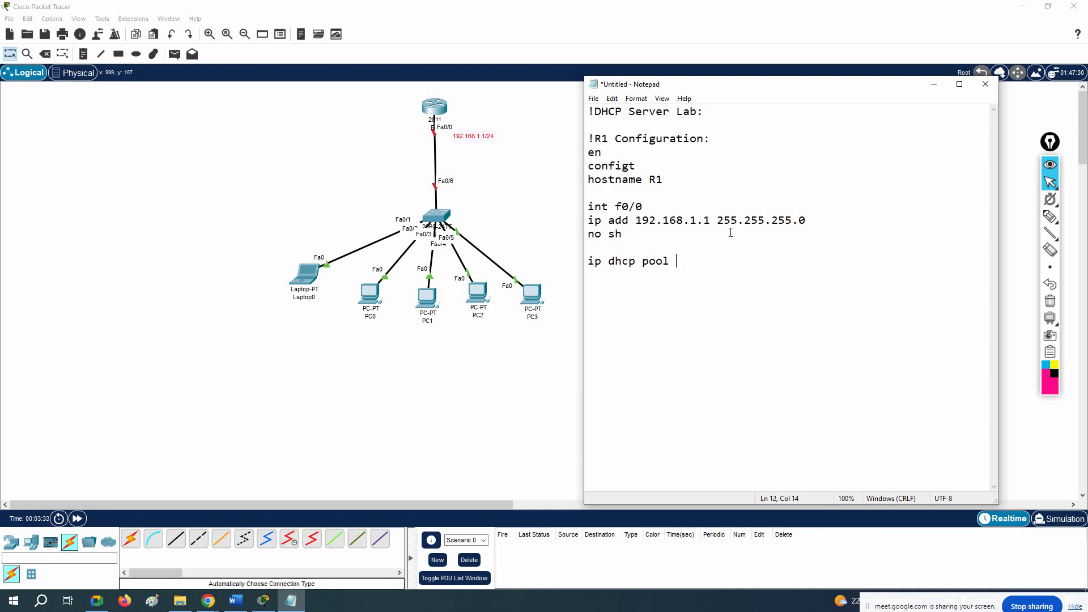
{"action": "type", "text": "b"}
{"action": "type", "text": "netw"}
{"action": "type", "text": "ork"}
{"action": "type", "text": " 192.168"}
{"action": "type", "text": ".1."}
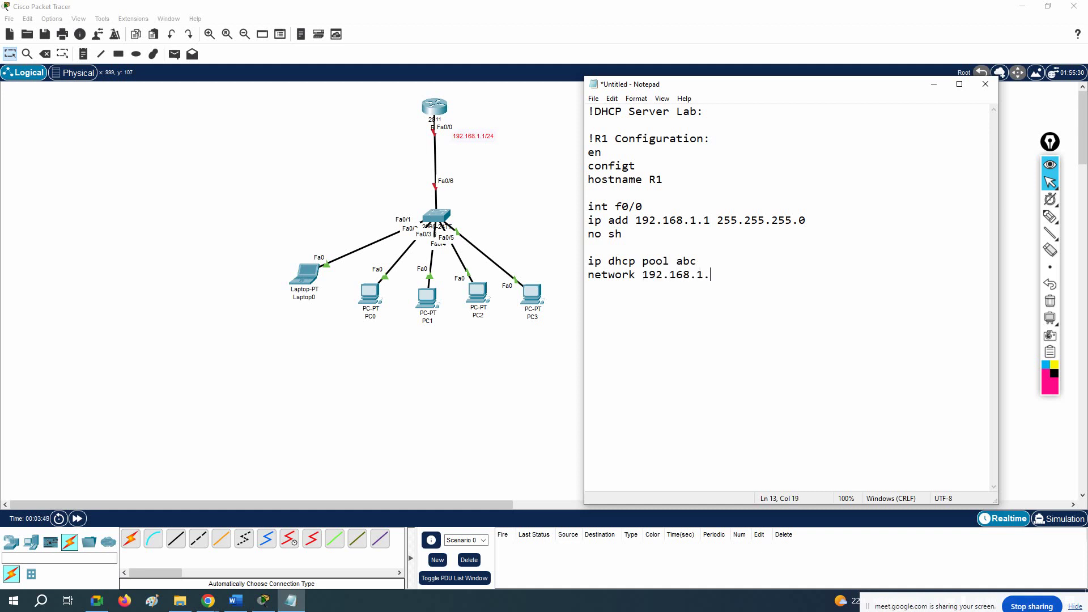
{"action": "type", "text": "0 255.255"}
{"action": "type", "text": ".255.0"}
Step: Add the line default-router 192.168.1.1 beneath the network command
{"action": "left_click_drag", "start_coordinate": [833, 270], "coordinate": [567, 288]}
{"action": "key", "text": "BackSpace"}
{"action": "type", "text": "d"}
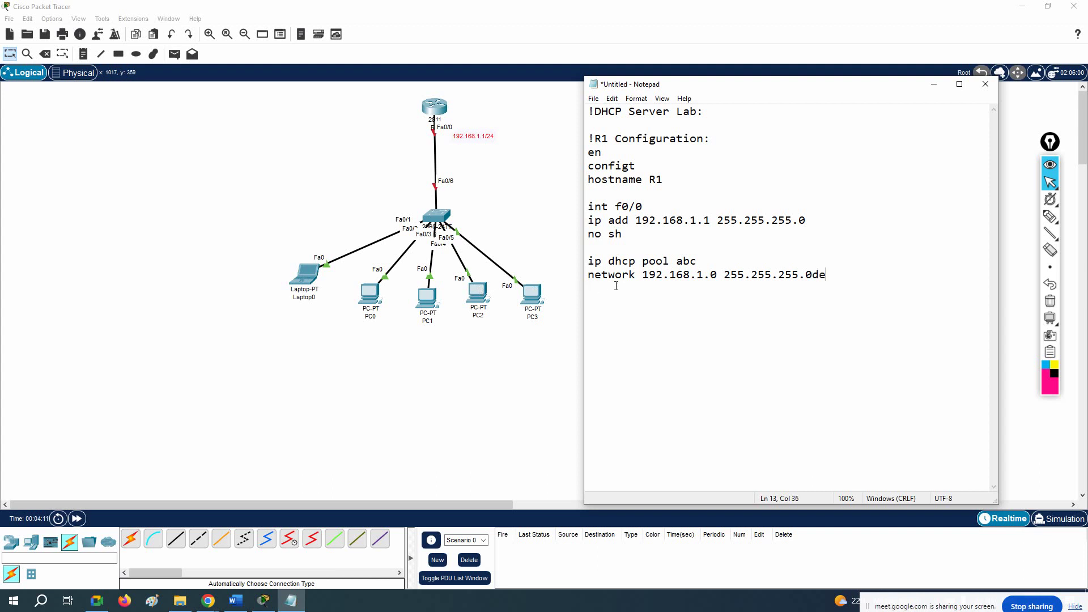
{"action": "key", "text": "BackSpace"}
{"action": "key", "text": "Return"}
{"action": "type", "text": "default-router 192"}
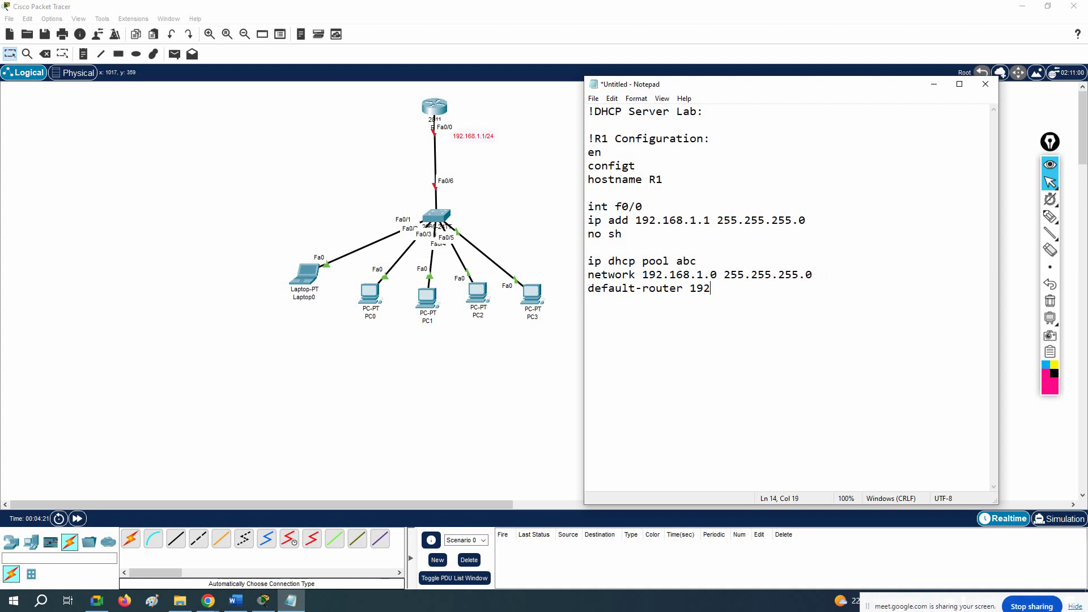
{"action": "type", "text": ".168.1.1"}
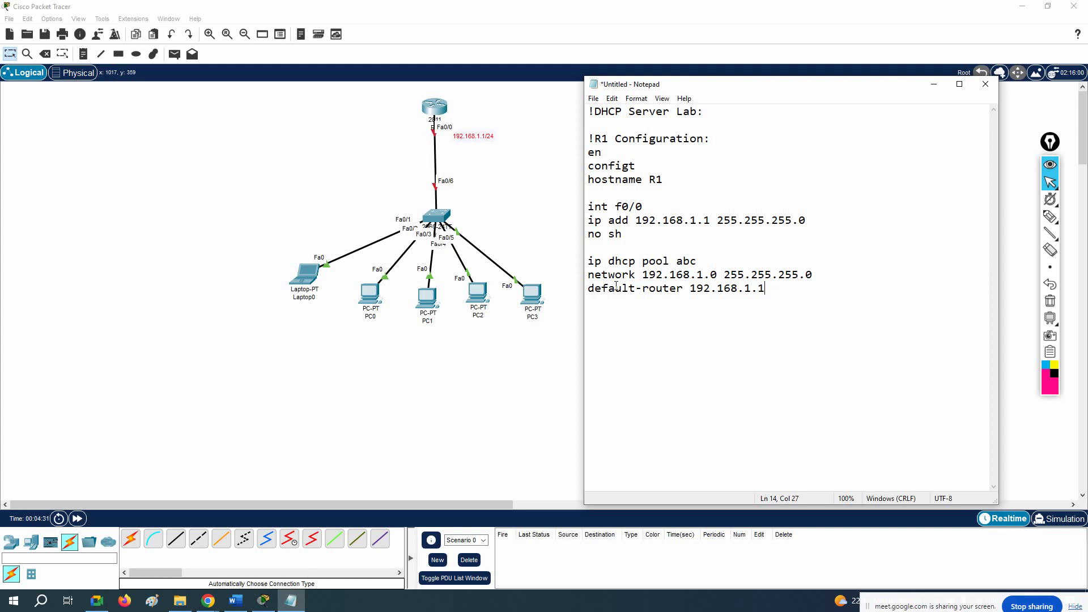
Step: Review the three DHCP pool commands, highlighting the pool name, network and default-router entries
{"action": "left_click_drag", "start_coordinate": [765, 289], "coordinate": [690, 289]}
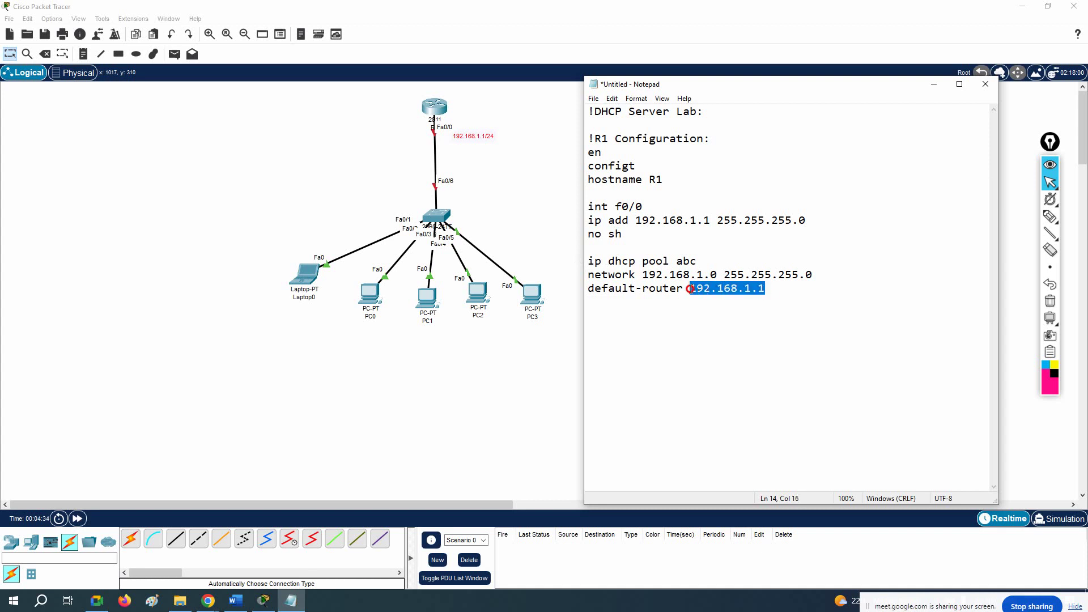
{"action": "left_click", "coordinate": [587, 260]}
{"action": "left_click_drag", "start_coordinate": [588, 260], "coordinate": [765, 295]}
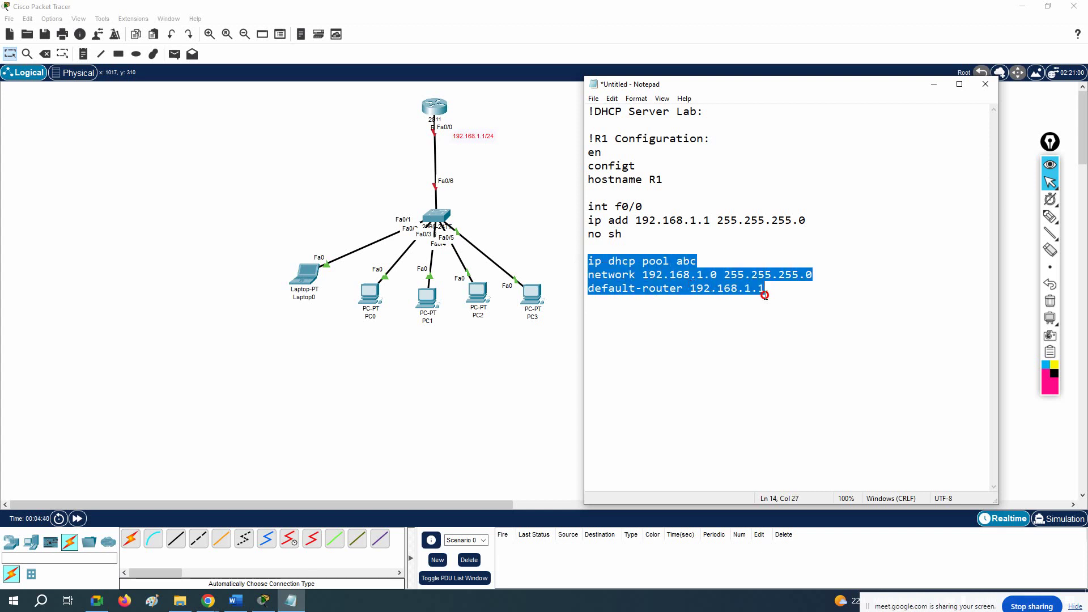
{"action": "left_click", "coordinate": [614, 261]}
{"action": "left_click_drag", "start_coordinate": [589, 262], "coordinate": [678, 261]}
{"action": "left_click_drag", "start_coordinate": [588, 275], "coordinate": [810, 275]}
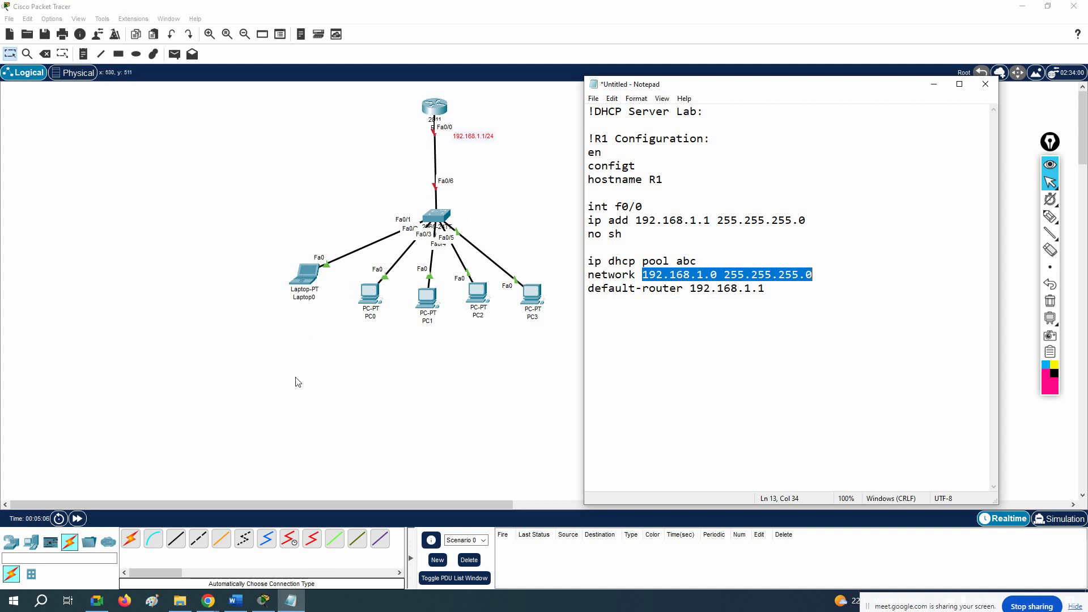
Step: Return to Packet Tracer, add a server below the laptop and connect it to the switch with an automatic connection
{"action": "left_click", "coordinate": [31, 541]}
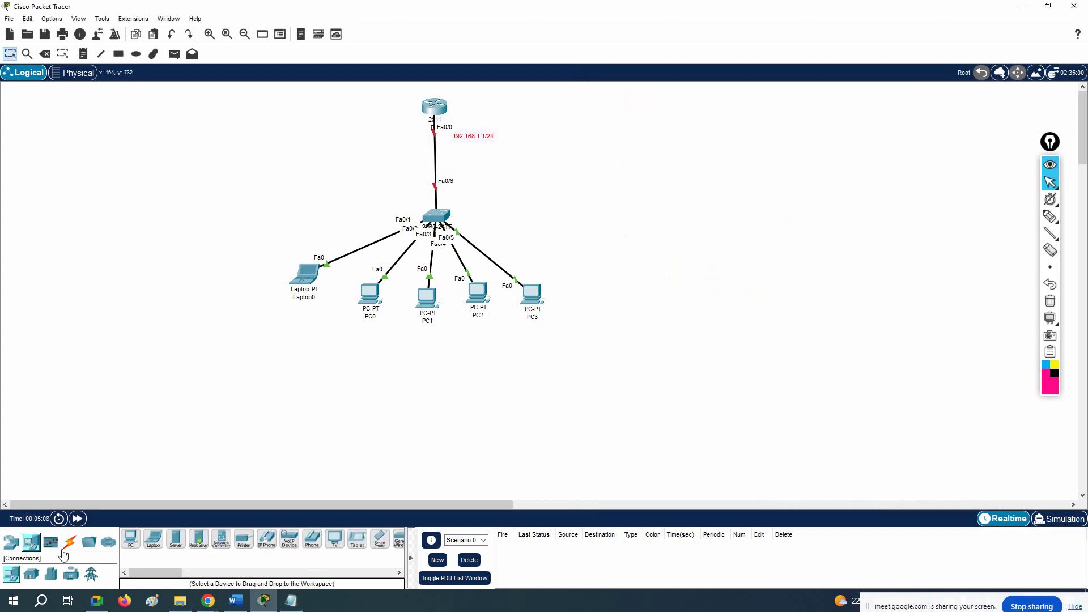
{"action": "left_click_drag", "start_coordinate": [180, 545], "coordinate": [312, 321]}
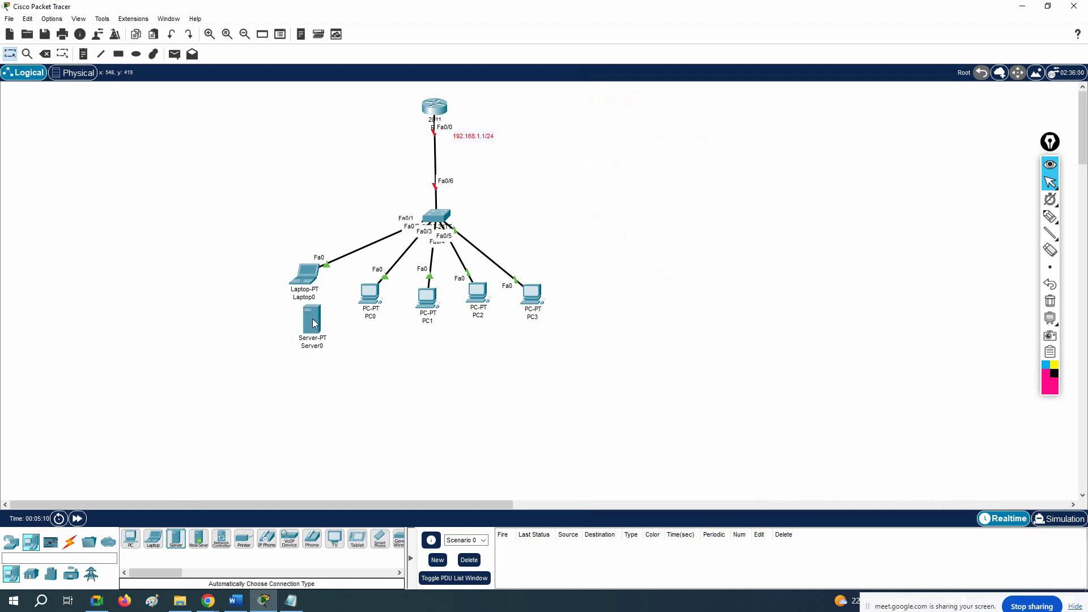
{"action": "left_click", "coordinate": [69, 546]}
{"action": "left_click", "coordinate": [130, 538]}
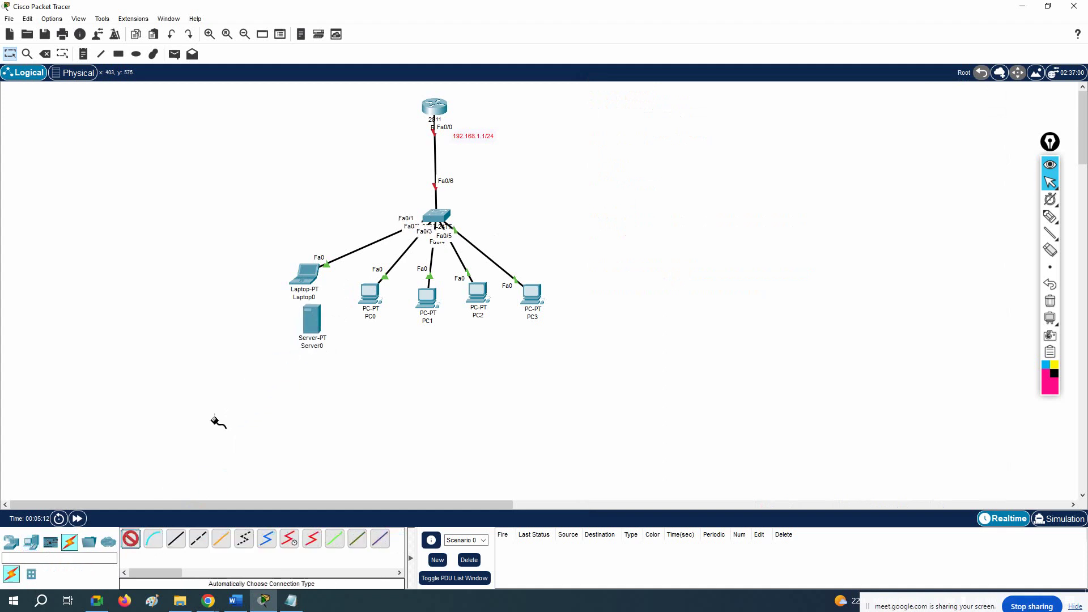
{"action": "left_click", "coordinate": [304, 342]}
{"action": "left_click", "coordinate": [436, 216]}
Step: Move the server further left of the PCs and rename it 192.168.1.2
{"action": "left_click_drag", "start_coordinate": [309, 323], "coordinate": [242, 340]}
{"action": "left_click", "coordinate": [246, 363]}
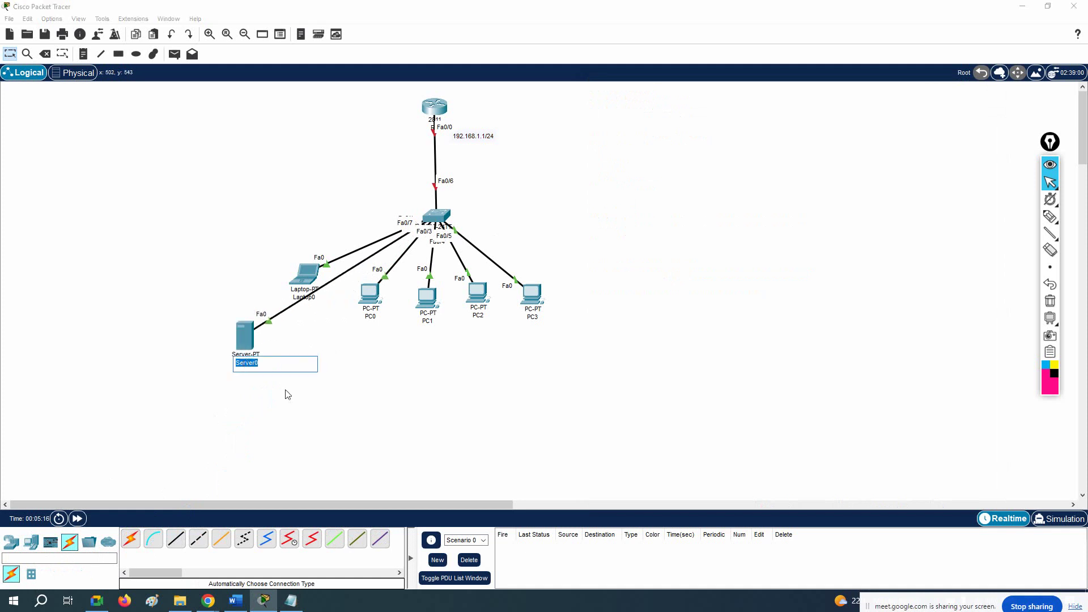
{"action": "type", "text": "192.168.1.2"}
{"action": "left_click", "coordinate": [469, 419]}
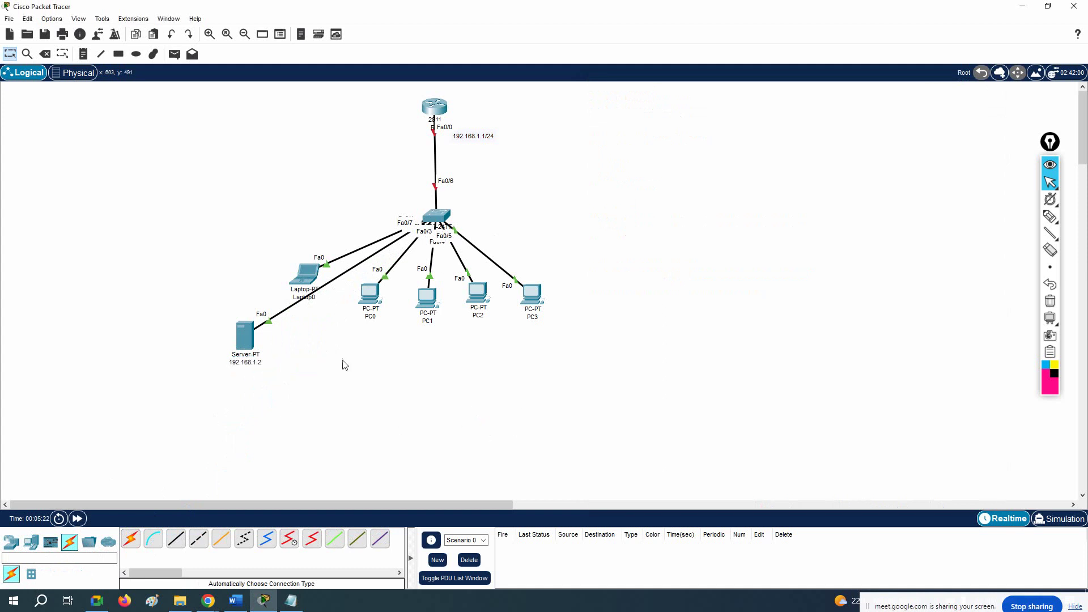
Step: Give the server the static address 192.168.1.2 with default gateway 192.168.1.1, and move it beneath the laptop, closer to PC0
{"action": "left_click", "coordinate": [245, 335]}
{"action": "left_click", "coordinate": [511, 153]}
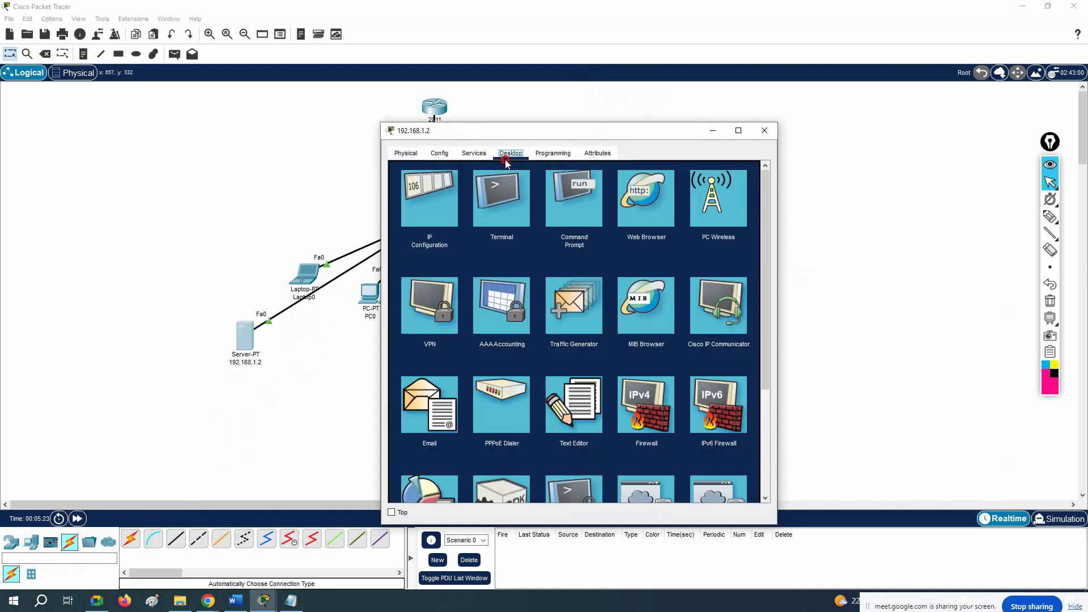
{"action": "left_click", "coordinate": [431, 191]}
{"action": "left_click", "coordinate": [526, 220]}
{"action": "type", "text": "192.168.1.2"}
{"action": "left_click", "coordinate": [541, 233]}
{"action": "left_click_drag", "start_coordinate": [555, 248], "coordinate": [452, 236]}
{"action": "type", "text": "192.168.1.2"}
{"action": "key", "text": "BackSpace"}
{"action": "type", "text": "1"}
{"action": "left_click", "coordinate": [765, 131]}
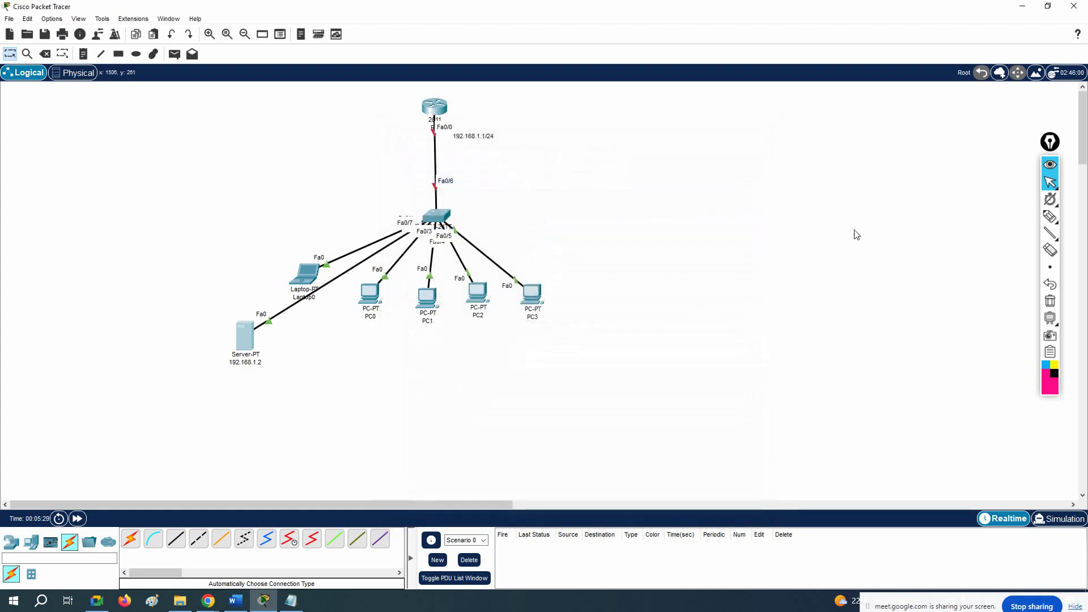
{"action": "left_click_drag", "start_coordinate": [243, 343], "coordinate": [294, 348]}
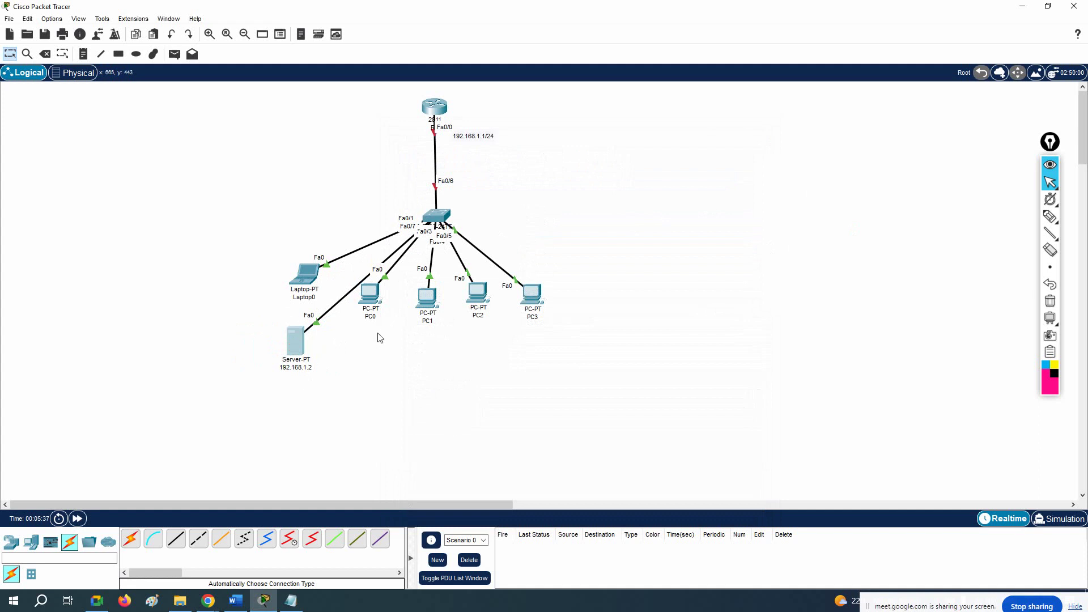
Step: Return to the Notepad script and review the DHCP pool commands, highlighting the endings of the network and default-router addresses
{"action": "left_click", "coordinate": [291, 600]}
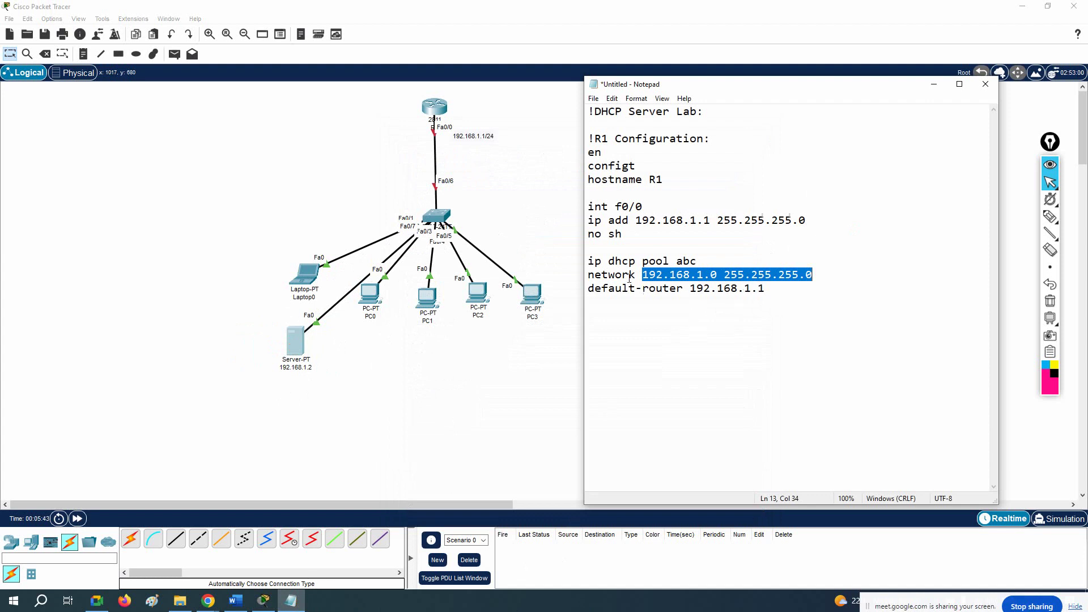
{"action": "left_click_drag", "start_coordinate": [592, 263], "coordinate": [810, 295]}
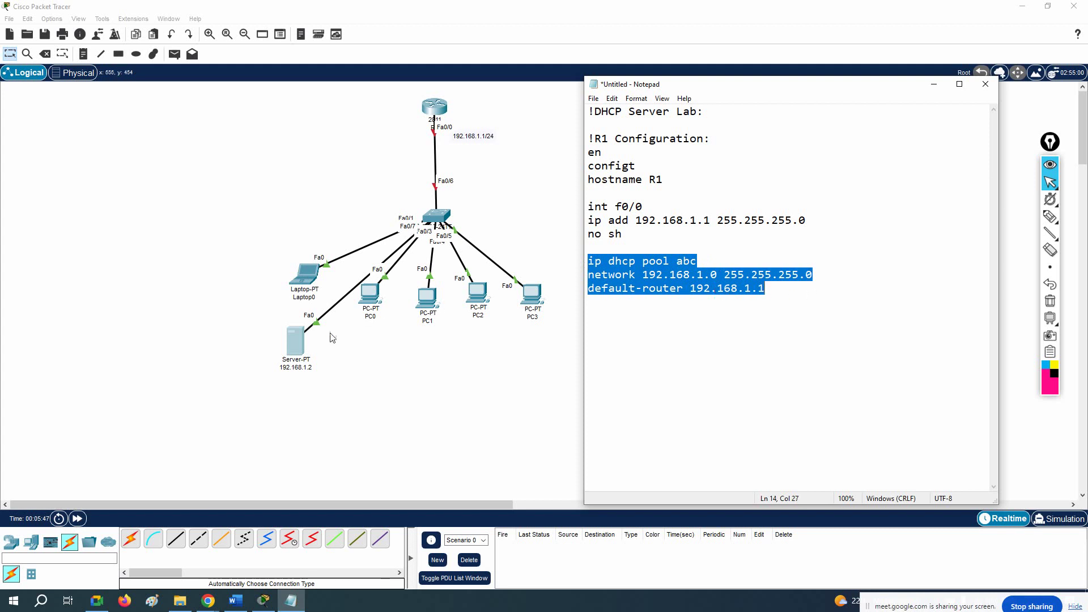
{"action": "left_click", "coordinate": [641, 338]}
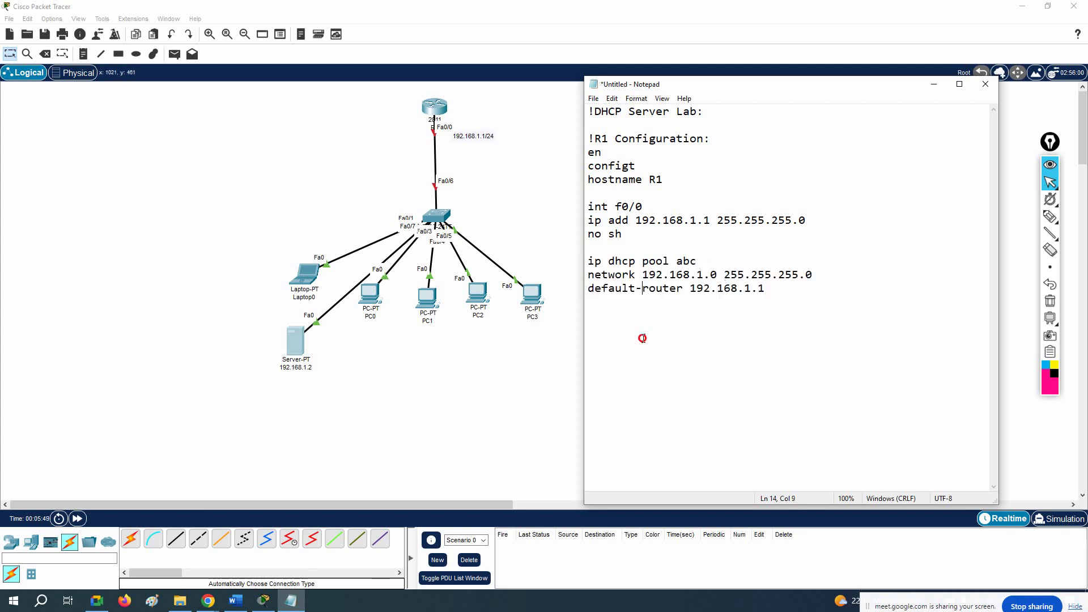
{"action": "left_click_drag", "start_coordinate": [589, 262], "coordinate": [749, 299]}
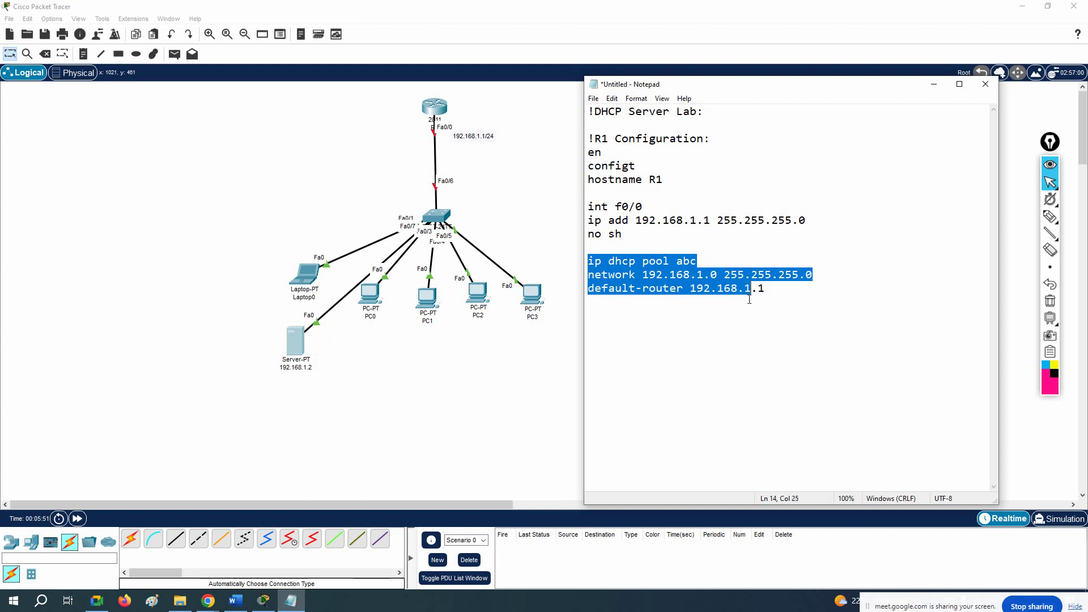
{"action": "left_click", "coordinate": [719, 287]}
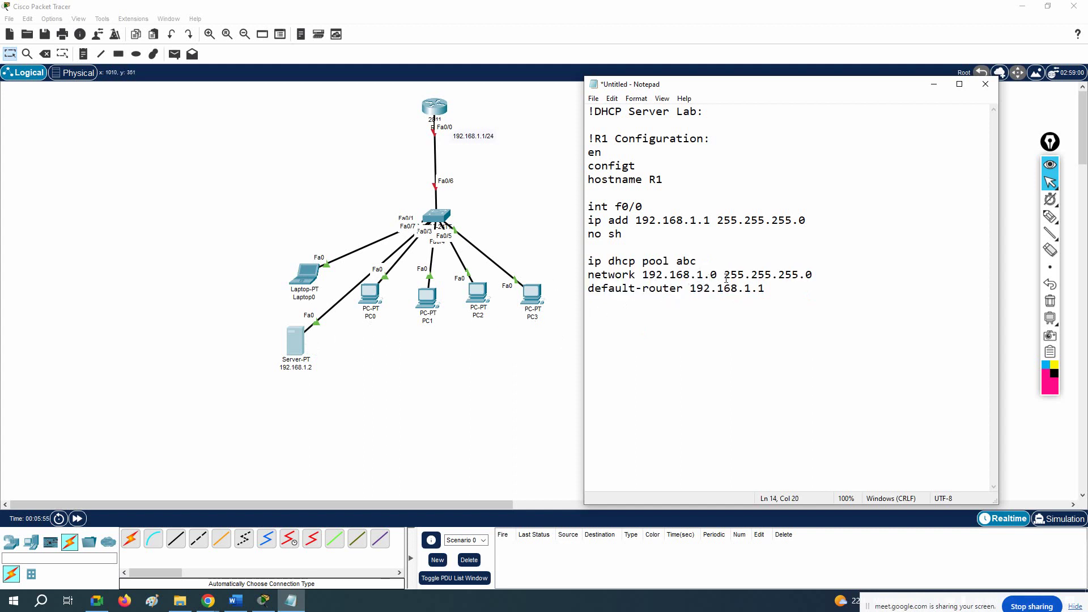
{"action": "left_click_drag", "start_coordinate": [720, 275], "coordinate": [710, 276]}
{"action": "left_click_drag", "start_coordinate": [770, 290], "coordinate": [759, 290]}
{"action": "left_click_drag", "start_coordinate": [717, 278], "coordinate": [709, 277]}
{"action": "left_click_drag", "start_coordinate": [766, 288], "coordinate": [703, 275]}
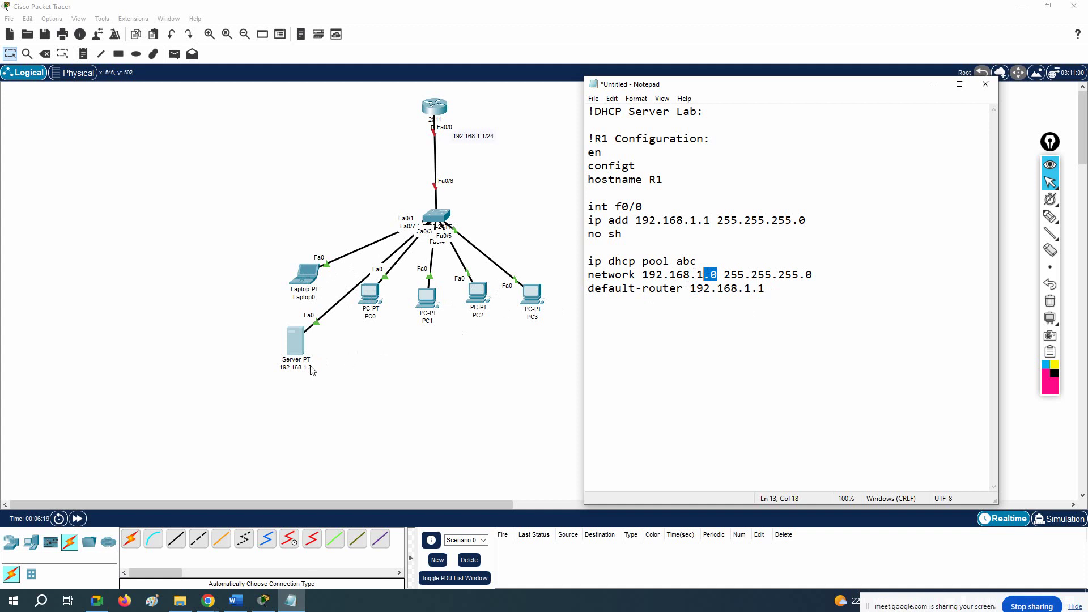
{"action": "left_click", "coordinate": [670, 322]}
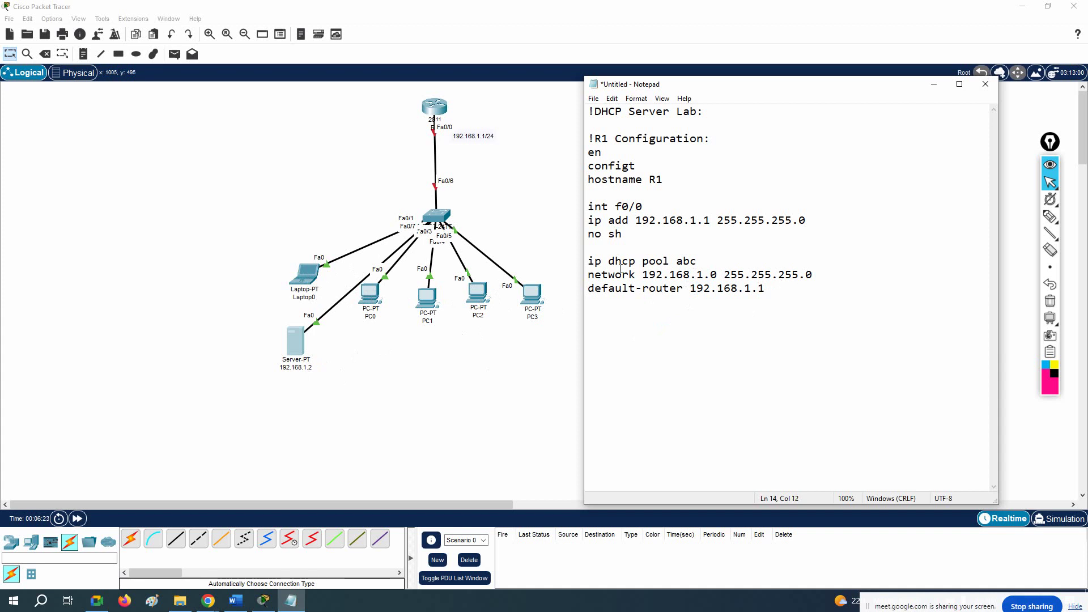
Step: Add exit and ip dhcp excluded-address 192.168.1.1 192.168.1.2 beneath the pool commands in the script
{"action": "left_click", "coordinate": [764, 289]}
{"action": "type", "text": "exit"}
{"action": "key", "text": "Return"}
{"action": "type", "text": "ip dhcp excluded"}
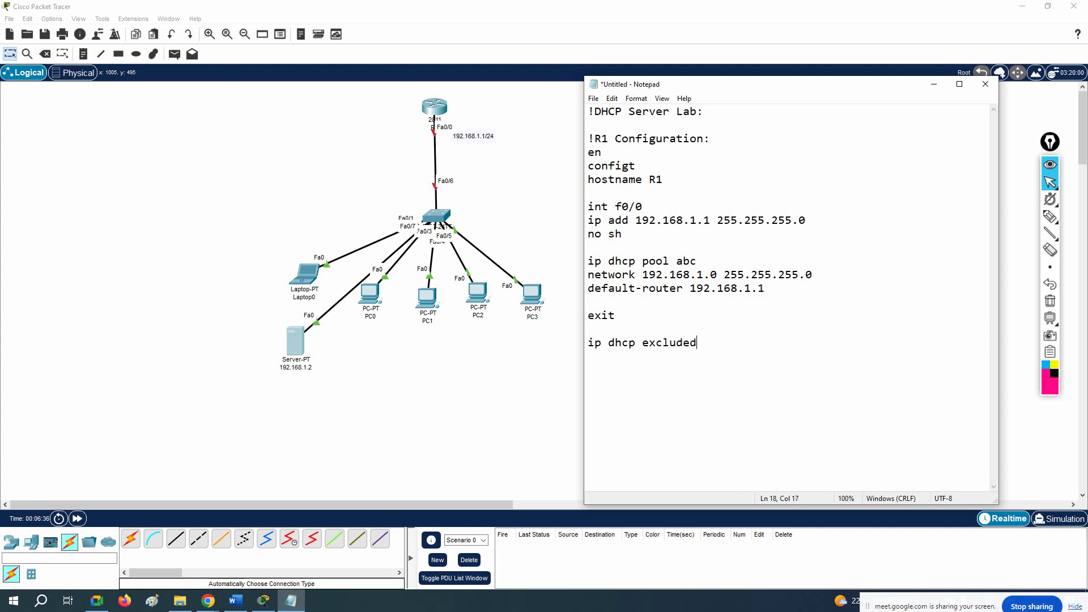
{"action": "type", "text": "-address 192.168."}
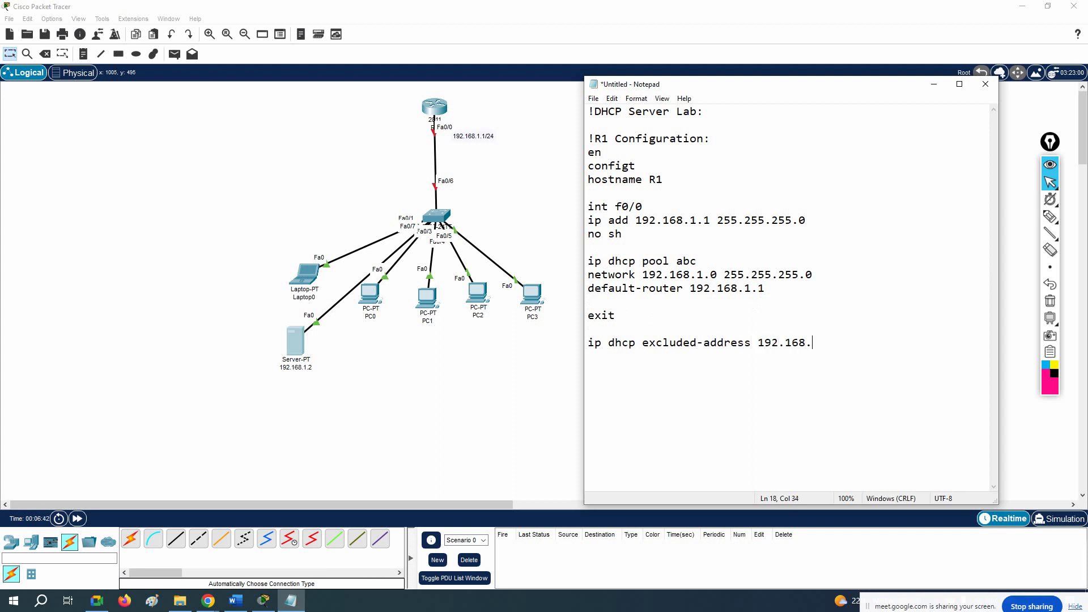
{"action": "type", "text": "1.1 192.168.1.2"}
{"action": "left_click_drag", "start_coordinate": [923, 343], "coordinate": [588, 352]}
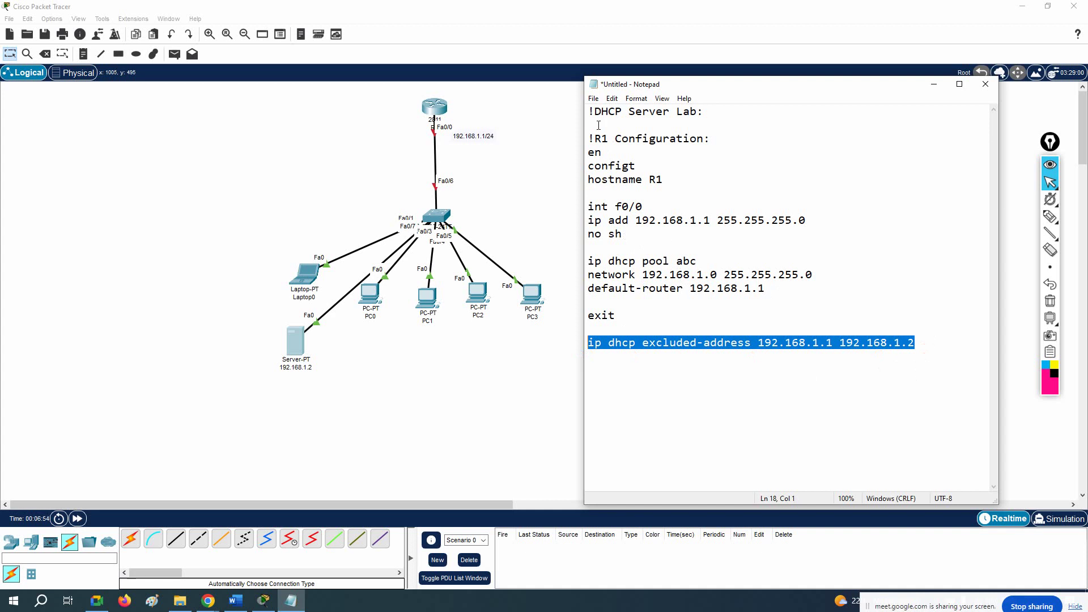
Step: Copy the script from the DHCP Server Lab heading through the no sh line
{"action": "left_click_drag", "start_coordinate": [589, 118], "coordinate": [783, 241]}
{"action": "right_click", "coordinate": [623, 201]}
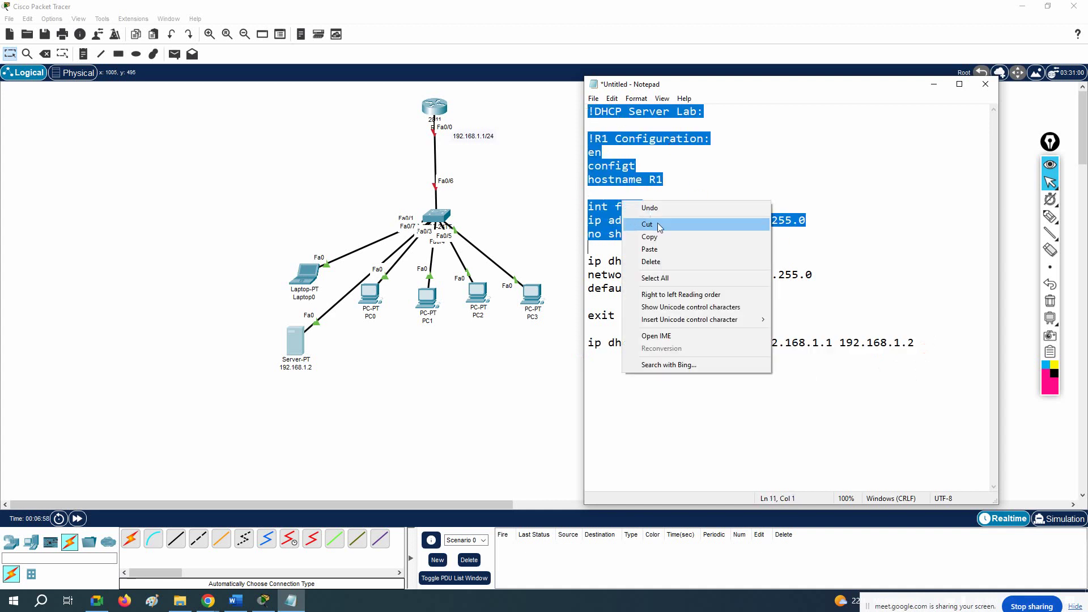
{"action": "left_click", "coordinate": [667, 240]}
Step: Open router R1's command line in Packet Tracer, widen its window and answer no to the initial configuration dialog
{"action": "left_click", "coordinate": [434, 106]}
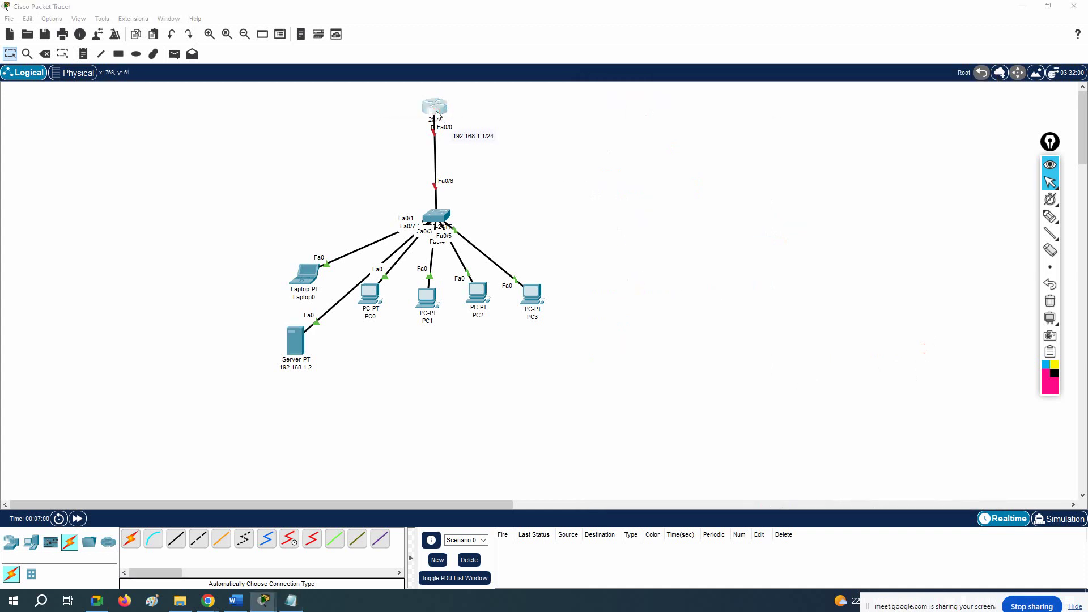
{"action": "left_click", "coordinate": [465, 153]}
{"action": "left_click_drag", "start_coordinate": [781, 235], "coordinate": [965, 233]}
{"action": "left_click", "coordinate": [830, 283]}
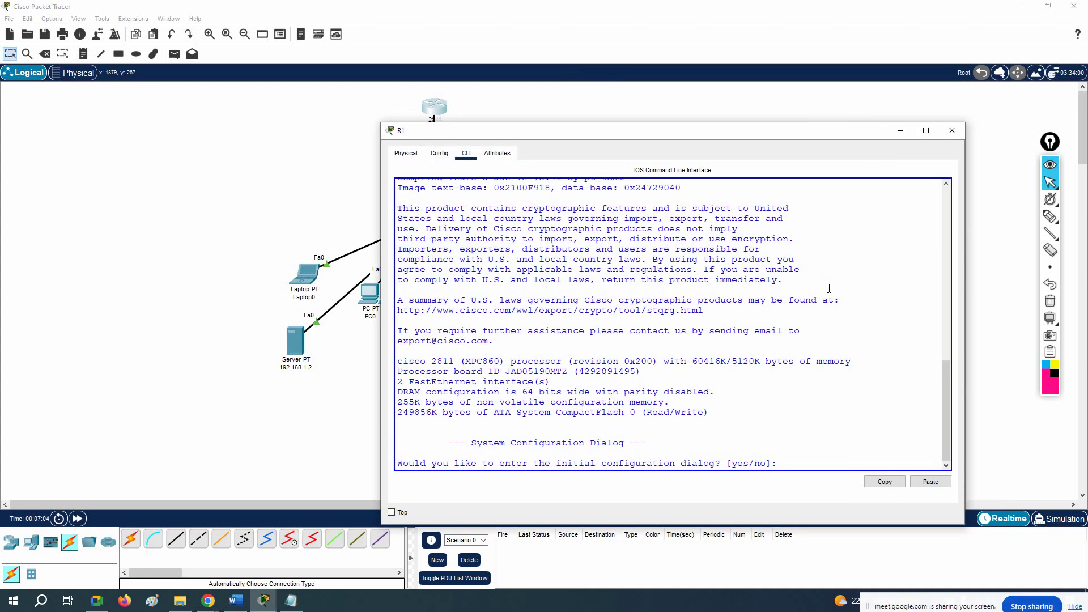
{"action": "type", "text": "no"}
{"action": "key", "text": "Return"}
{"action": "key", "text": "Return"}
{"action": "key", "text": "Return"}
{"action": "key", "text": "Return"}
{"action": "key", "text": "Return"}
{"action": "key", "text": "Return"}
{"action": "key", "text": "Return"}
{"action": "key", "text": "Return"}
{"action": "key", "text": "Return"}
{"action": "key", "text": "Return"}
{"action": "key", "text": "Return"}
{"action": "key", "text": "Return"}
{"action": "key", "text": "Return"}
{"action": "key", "text": "Return"}
{"action": "key", "text": "Return"}
Step: Try to run the copied setup commands in R1's command line, and reposition its window
{"action": "right_click", "coordinate": [734, 285]}
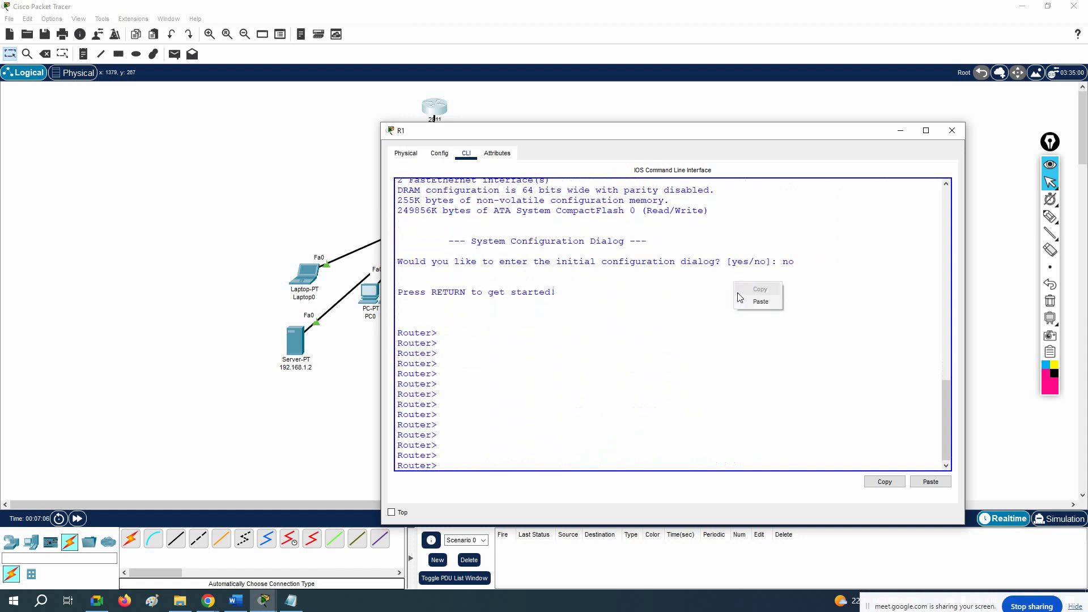
{"action": "left_click", "coordinate": [748, 304]}
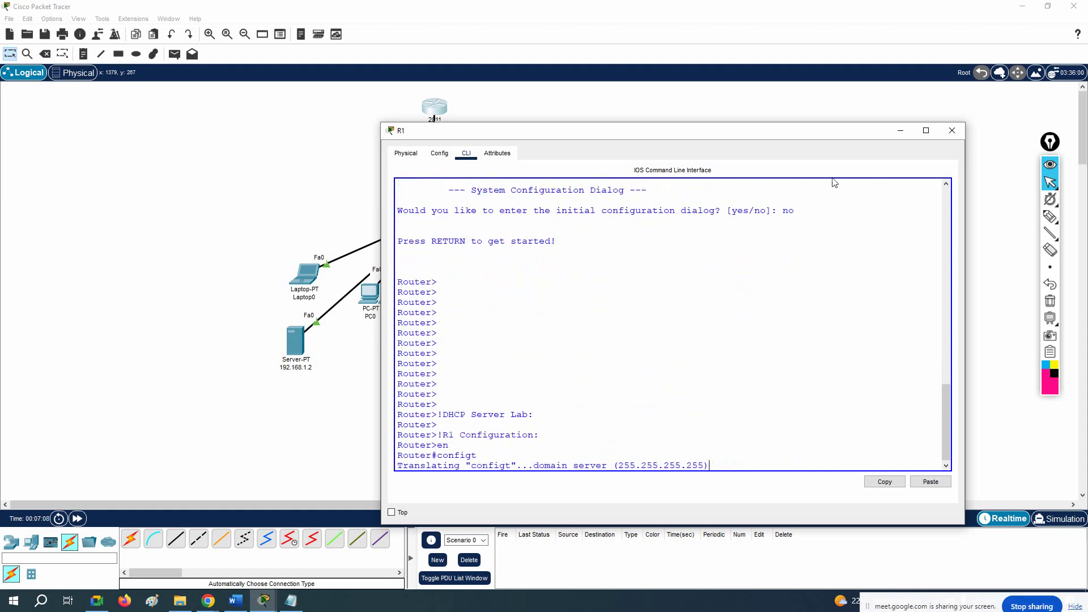
{"action": "left_click_drag", "start_coordinate": [738, 131], "coordinate": [701, 70]}
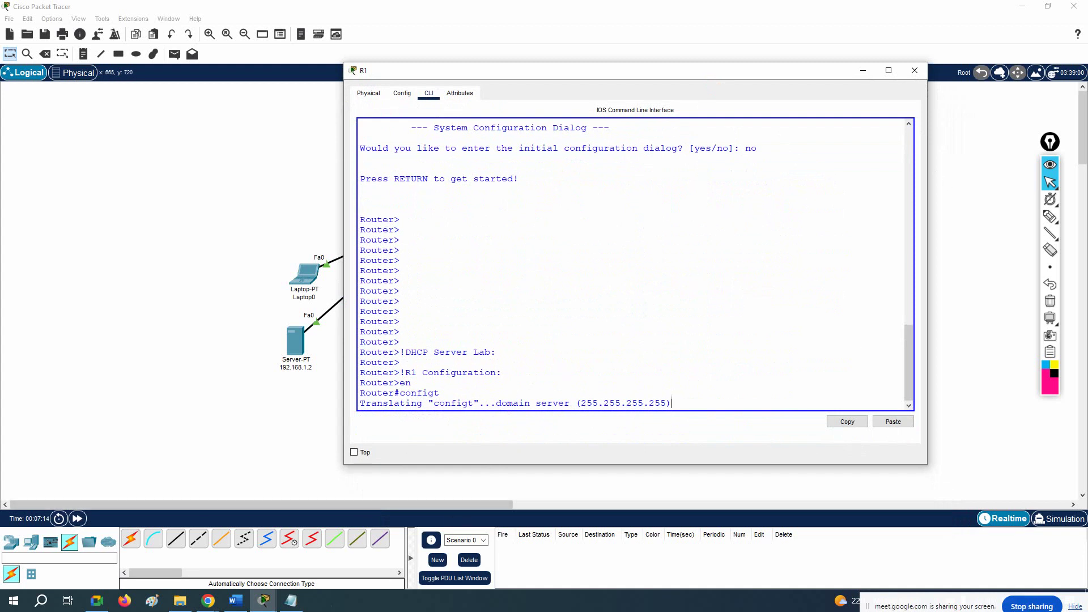
Step: Correct the configt line to config t in the Notepad script
{"action": "left_click", "coordinate": [291, 600]}
{"action": "left_click", "coordinate": [680, 233]}
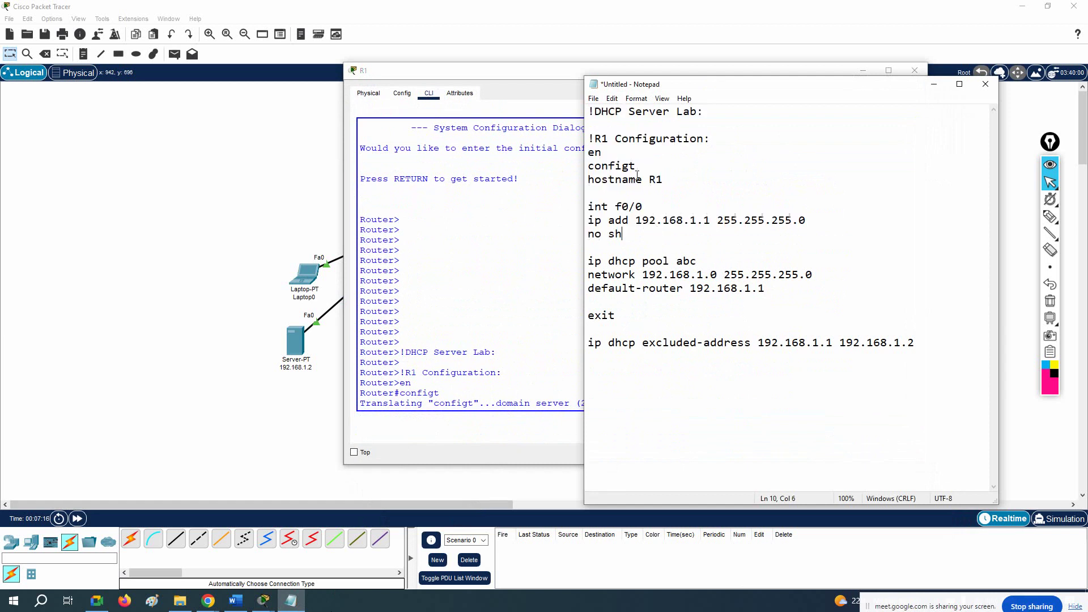
{"action": "left_click", "coordinate": [632, 167]}
Step: Fast-forward the simulation past R1's pending domain lookup and reopen the router's command line
{"action": "left_click", "coordinate": [578, 414]}
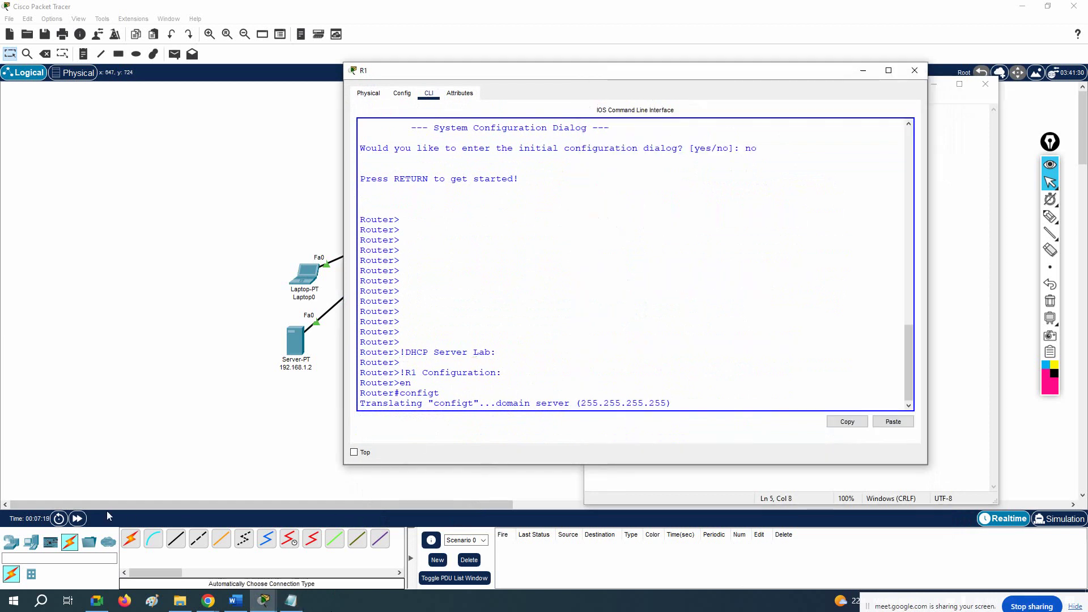
{"action": "left_click", "coordinate": [77, 518]}
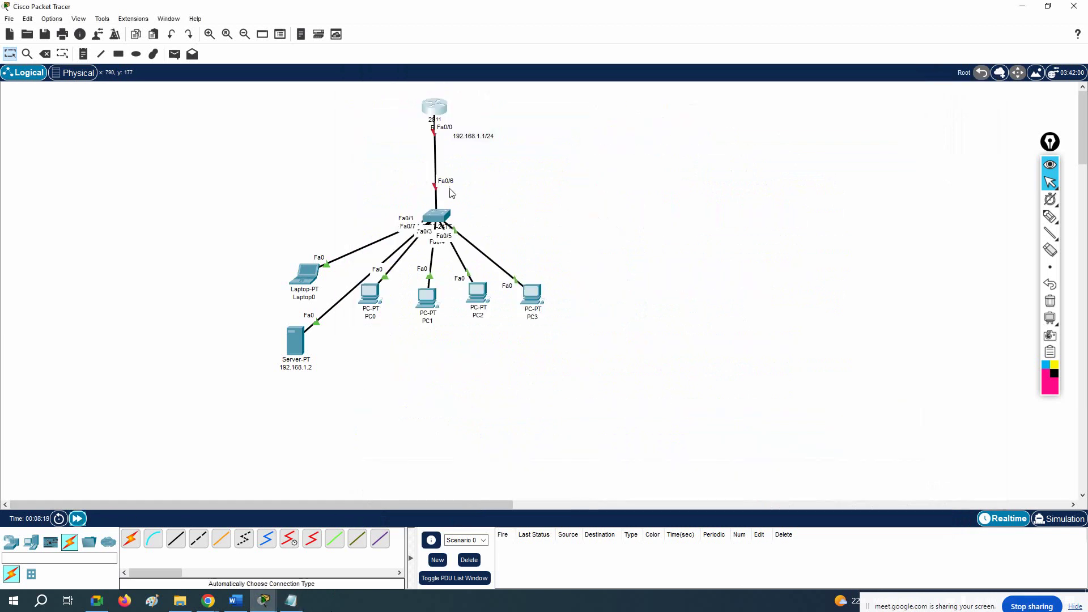
{"action": "left_click", "coordinate": [436, 107]}
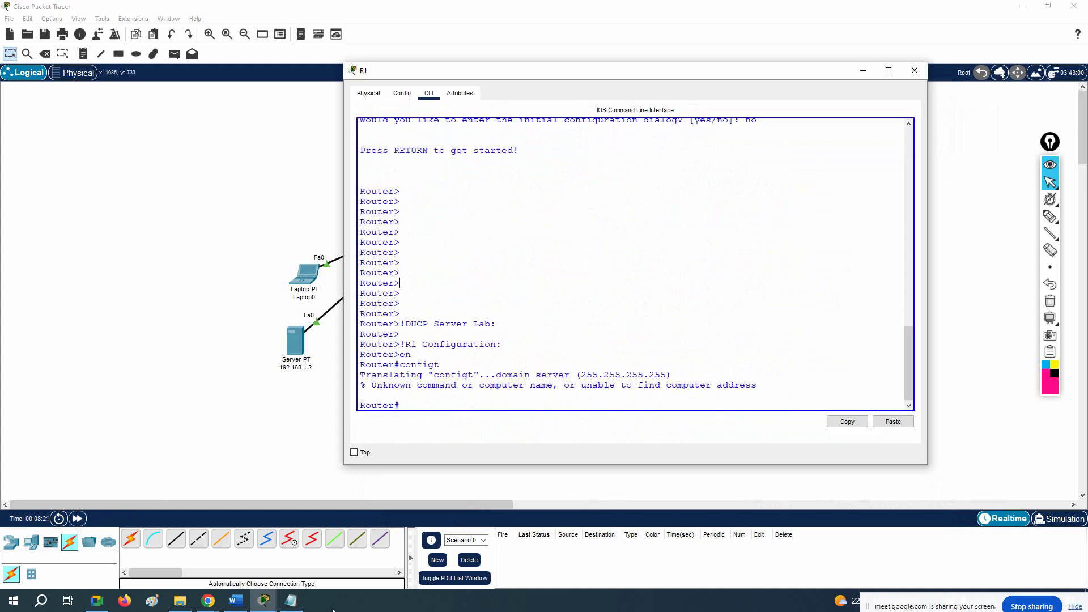
Step: Copy the script from the R1 Configuration comment through no sh and run it in R1's command line
{"action": "key", "text": "alt+Tab"}
{"action": "left_click_drag", "start_coordinate": [627, 229], "coordinate": [563, 137]}
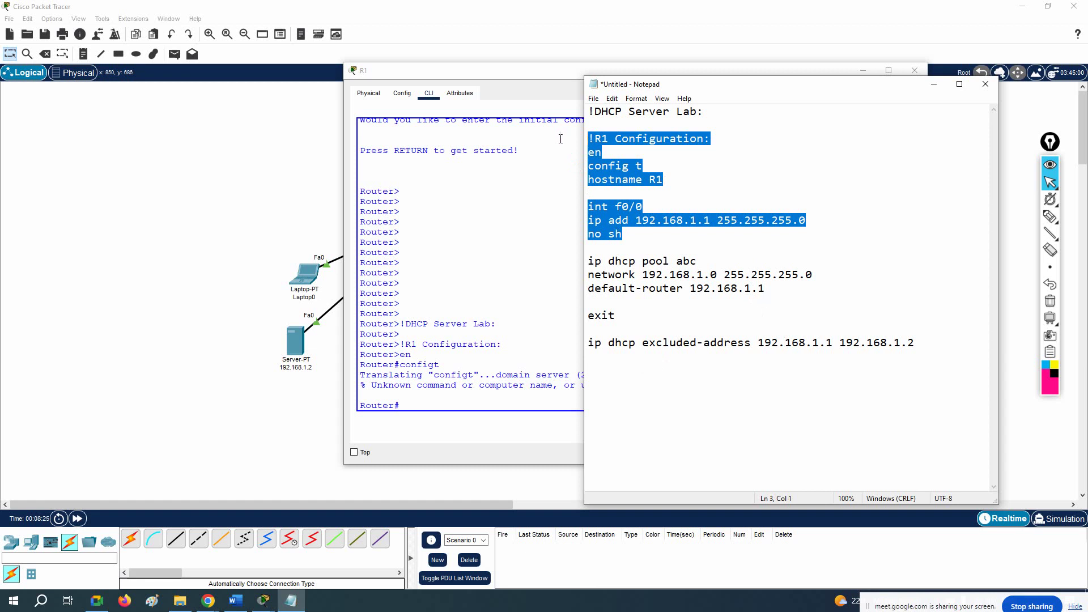
{"action": "left_click", "coordinate": [485, 240]}
{"action": "right_click", "coordinate": [485, 240]}
{"action": "left_click", "coordinate": [518, 264]}
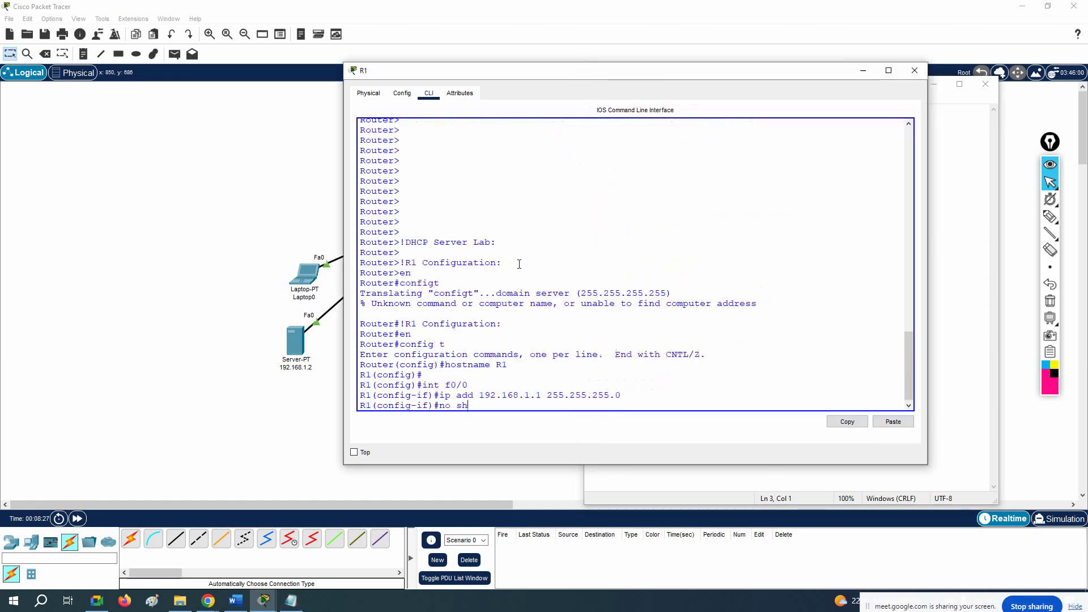
{"action": "key", "text": "Return"}
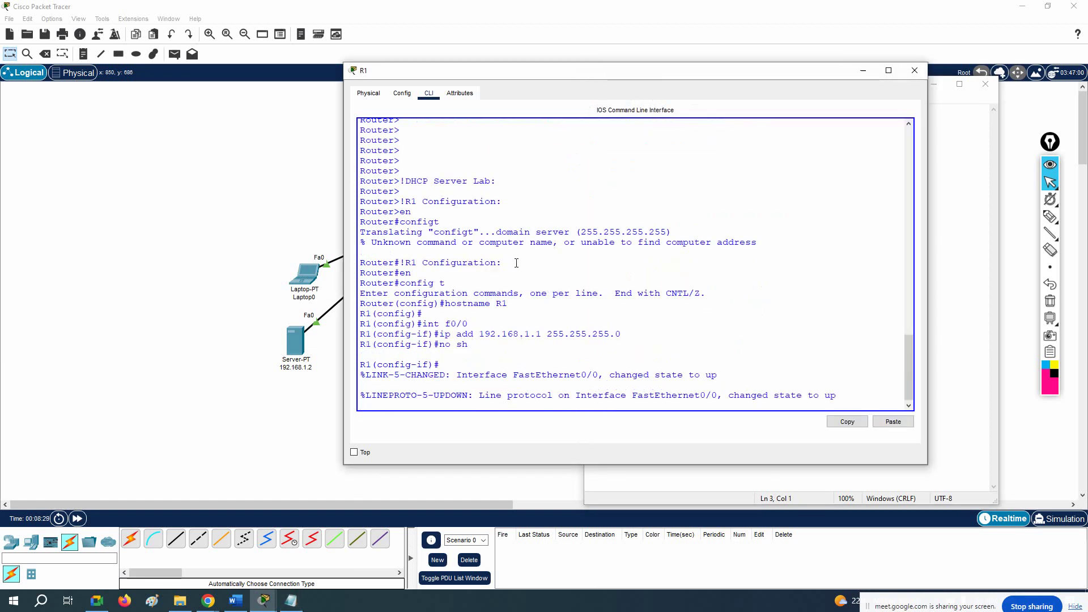
{"action": "key", "text": "Return"}
{"action": "key", "text": "Return"}
Step: Copy the pool abc, network and default-router commands from the script and run them on R1
{"action": "left_click", "coordinate": [641, 479]}
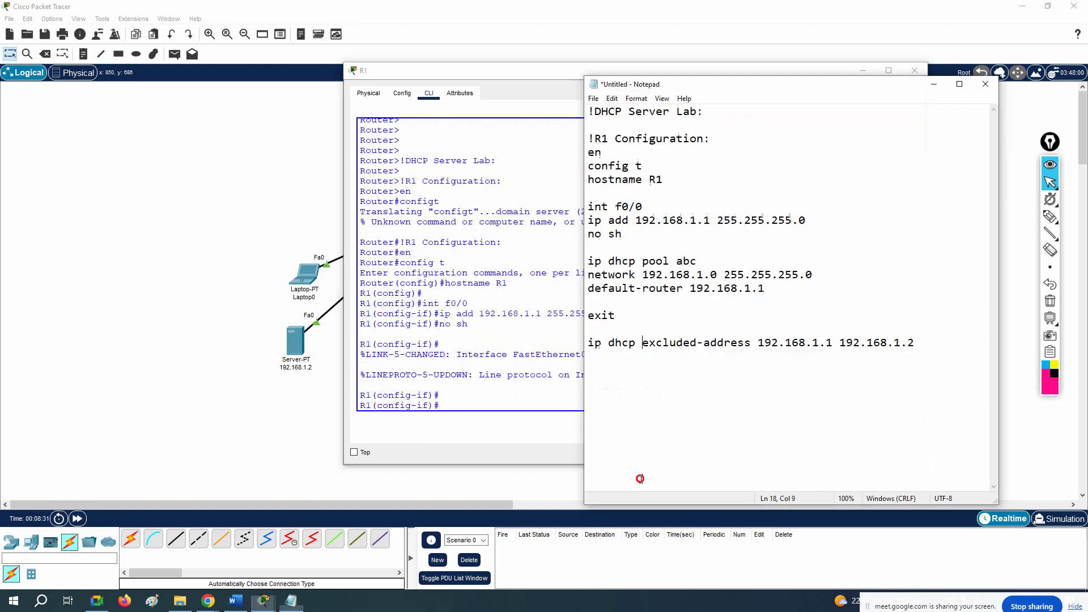
{"action": "left_click_drag", "start_coordinate": [589, 261], "coordinate": [798, 302]}
{"action": "key", "text": "ctrl+c"}
{"action": "left_click", "coordinate": [489, 391]}
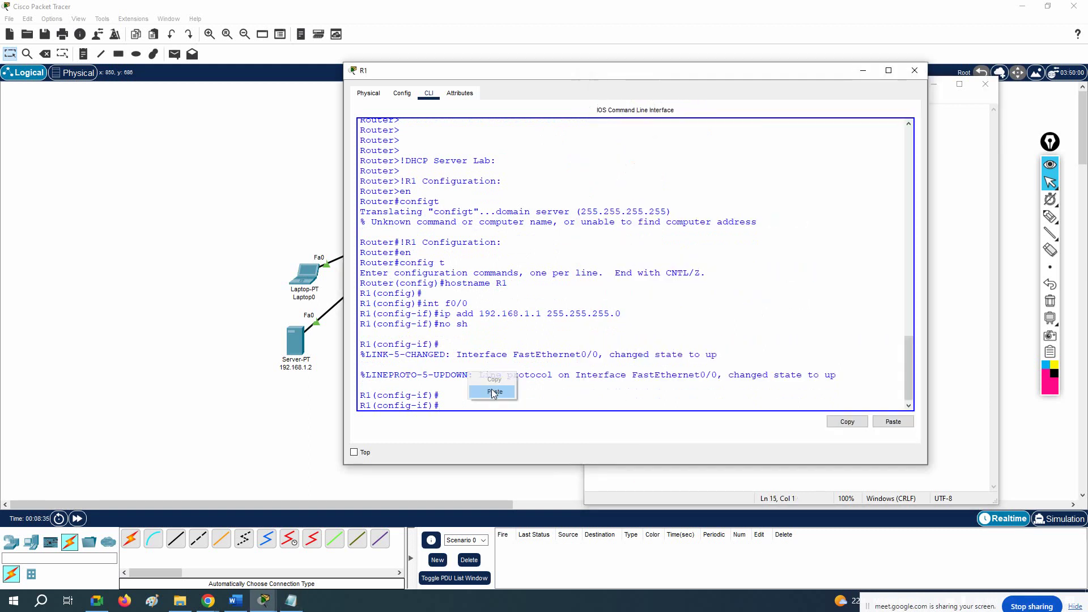
{"action": "key", "text": "ctrl+v"}
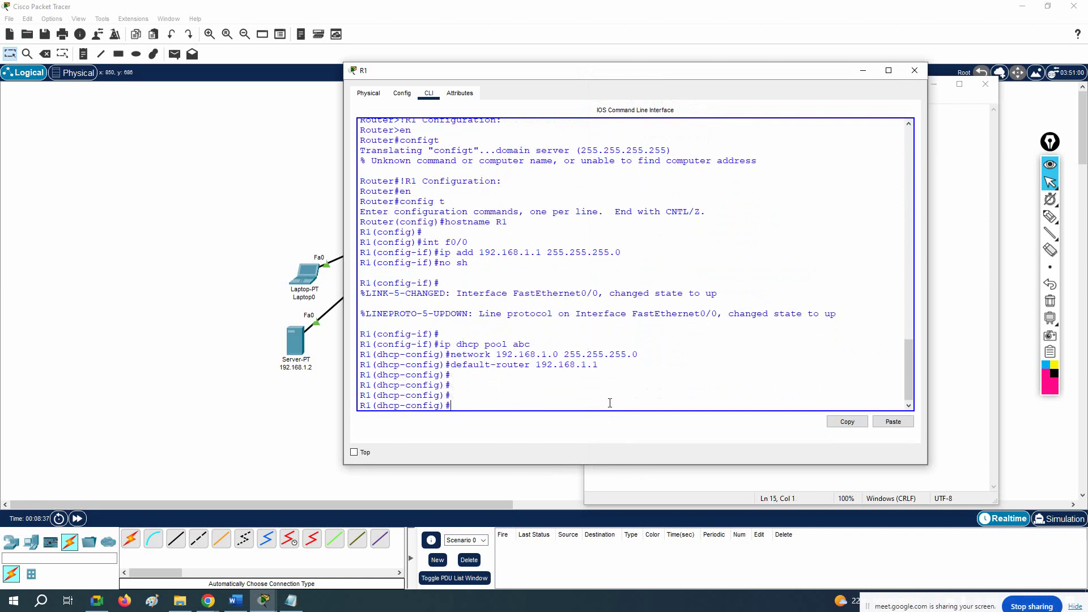
Step: Exit DHCP pool mode on R1 and run the script's ip dhcp excluded-address 192.168.1.1 192.168.1.2 command
{"action": "left_click", "coordinate": [703, 475]}
{"action": "left_click_drag", "start_coordinate": [926, 361], "coordinate": [576, 352]}
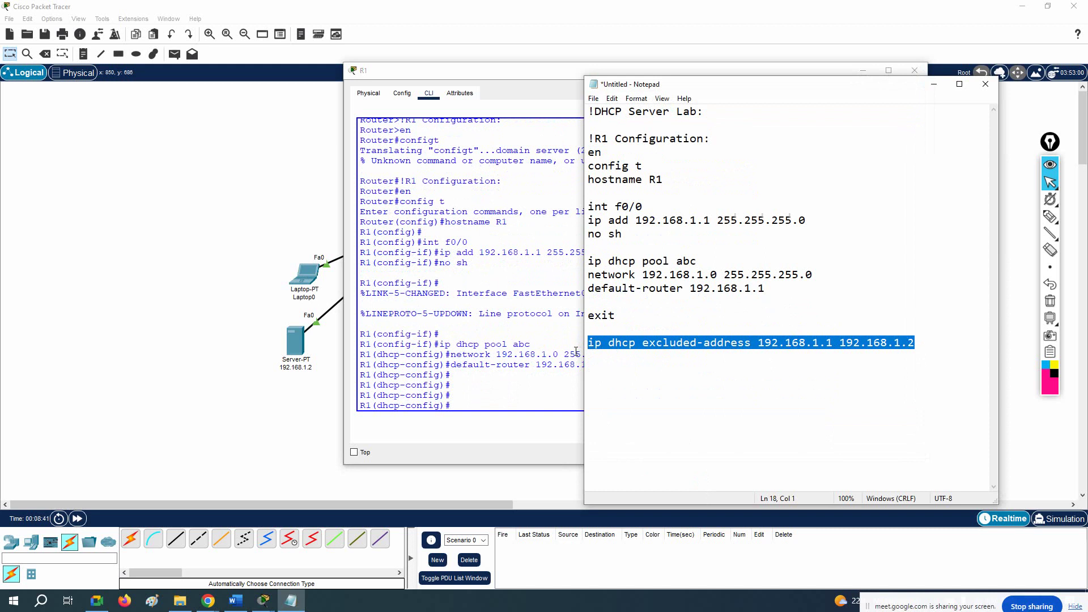
{"action": "left_click", "coordinate": [483, 371]}
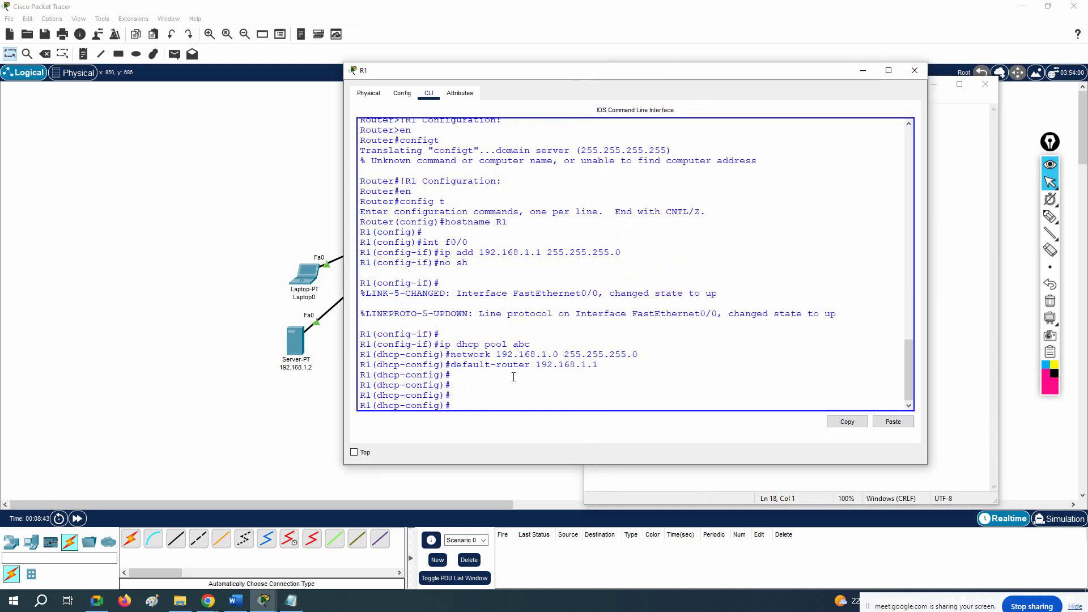
{"action": "key", "text": "Return"}
{"action": "key", "text": "Return"}
{"action": "key", "text": "Return"}
{"action": "right_click", "coordinate": [513, 377]}
{"action": "left_click", "coordinate": [542, 394]}
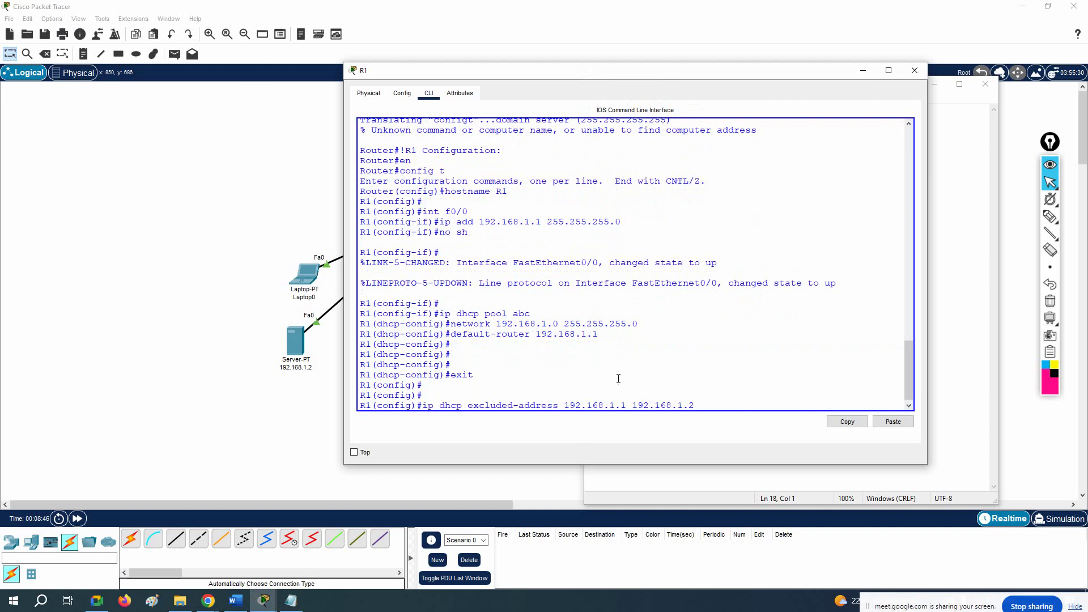
{"action": "key", "text": "Return"}
Step: Review the DHCP pool and excluded-address commands entered in R1's command line
{"action": "left_click_drag", "start_coordinate": [695, 395], "coordinate": [429, 395]}
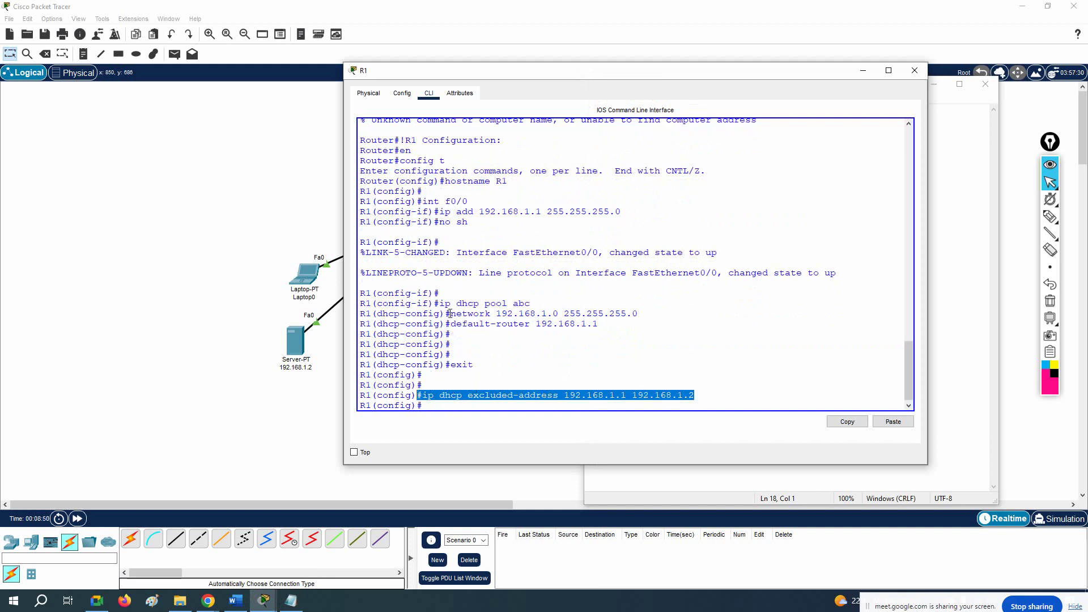
{"action": "left_click_drag", "start_coordinate": [434, 303], "coordinate": [634, 323]}
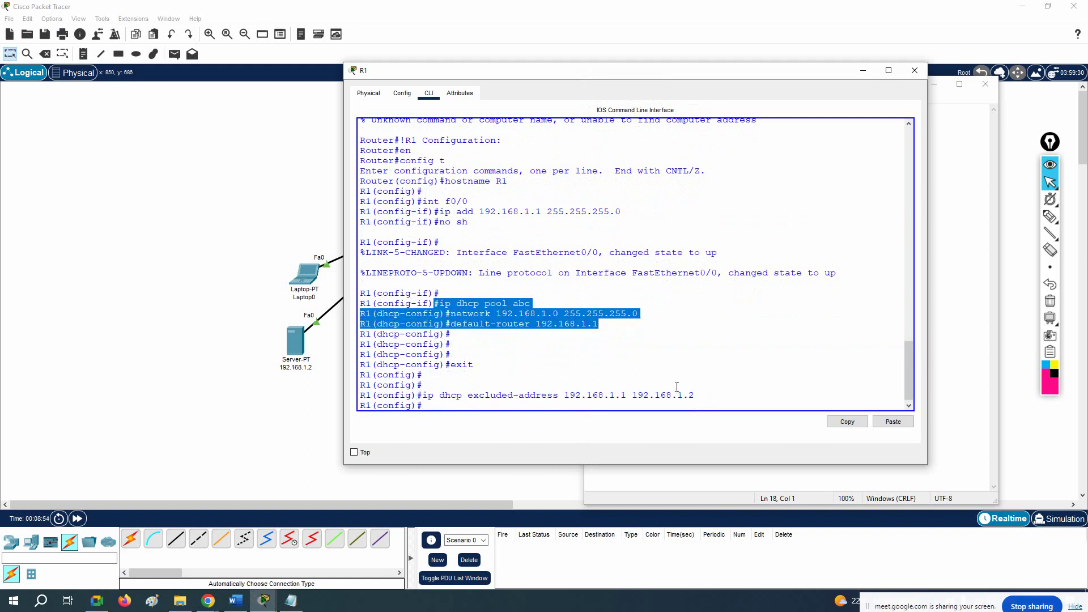
{"action": "left_click_drag", "start_coordinate": [708, 390], "coordinate": [445, 395]}
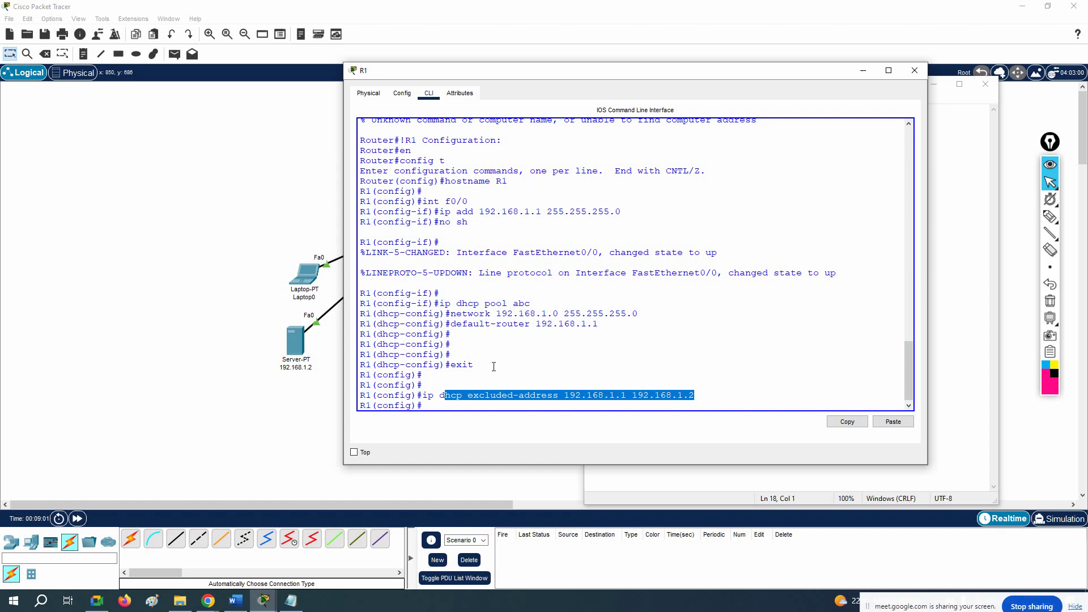
Step: Minimize R1's window and compare the script's ip dhcp excluded-address line with the router and server addresses in the topology
{"action": "left_click", "coordinate": [599, 324]}
{"action": "left_click", "coordinate": [863, 70]}
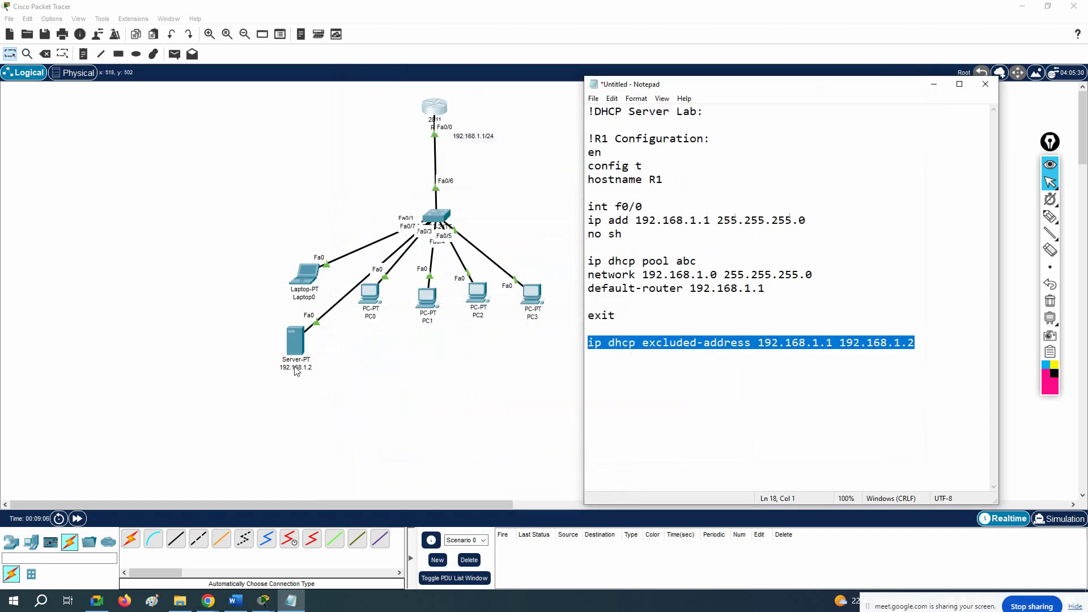
{"action": "left_click", "coordinate": [758, 343]}
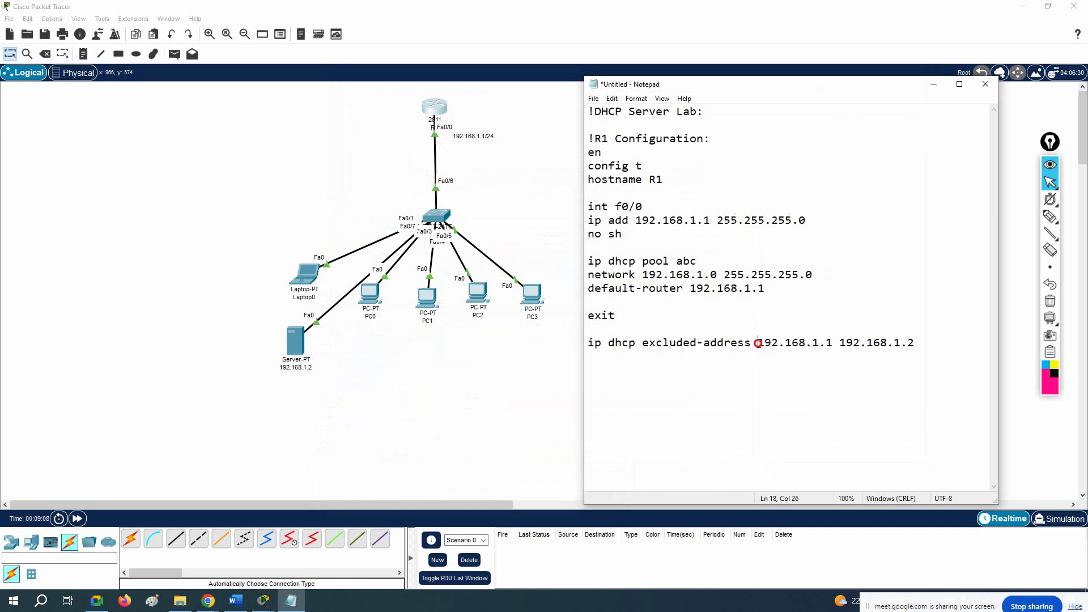
{"action": "left_click_drag", "start_coordinate": [914, 344], "coordinate": [907, 342]}
{"action": "left_click_drag", "start_coordinate": [952, 342], "coordinate": [584, 347]}
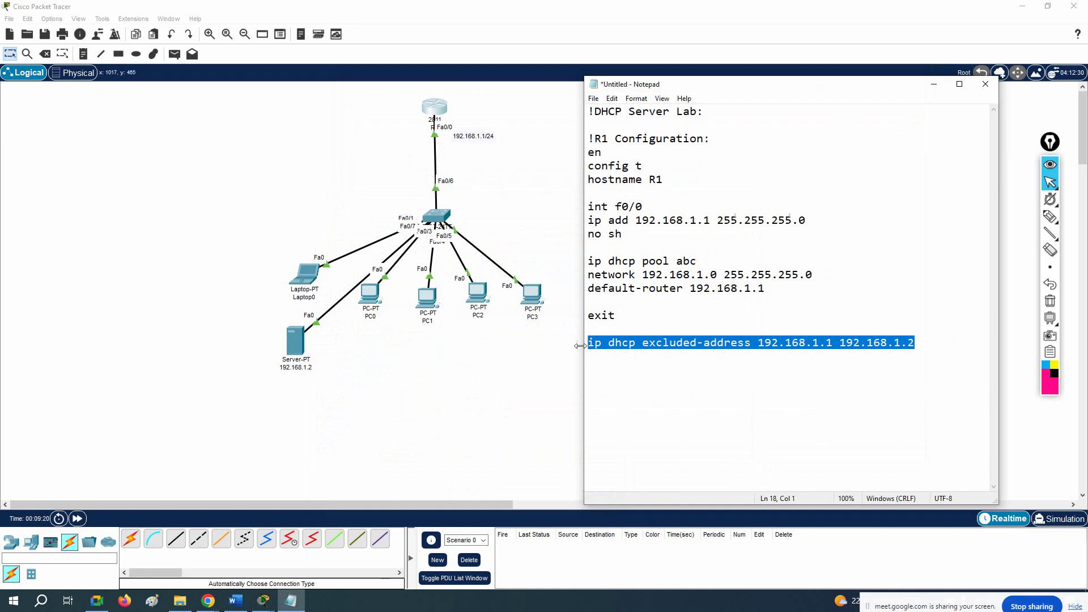
Step: Set Laptop0's IP configuration to DHCP and move its window clear of the topology
{"action": "left_click", "coordinate": [304, 274]}
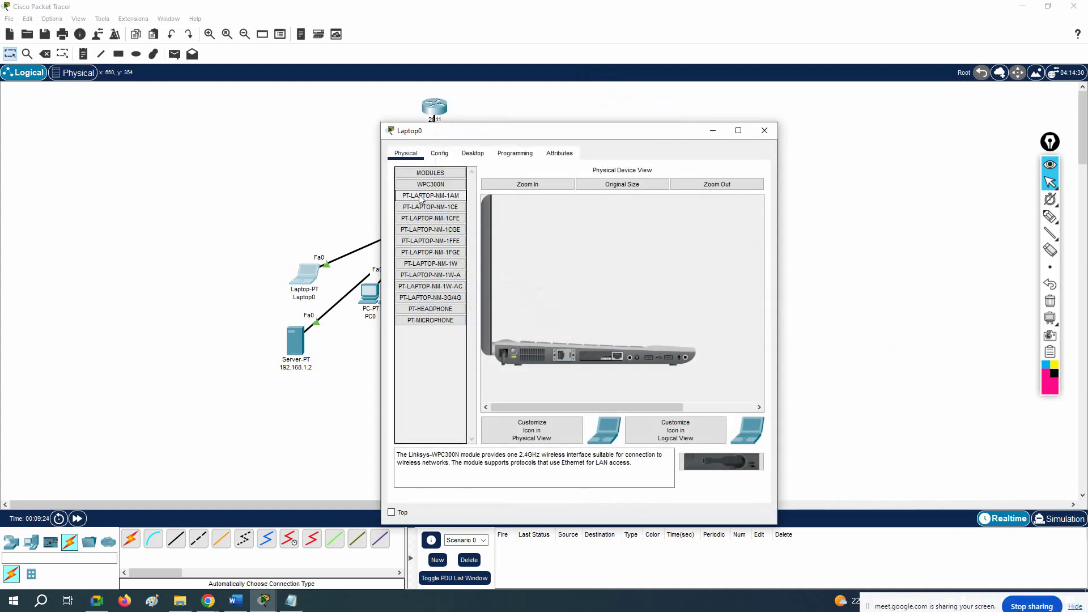
{"action": "left_click", "coordinate": [471, 154]}
{"action": "left_click", "coordinate": [444, 193]}
{"action": "left_click", "coordinate": [403, 216]}
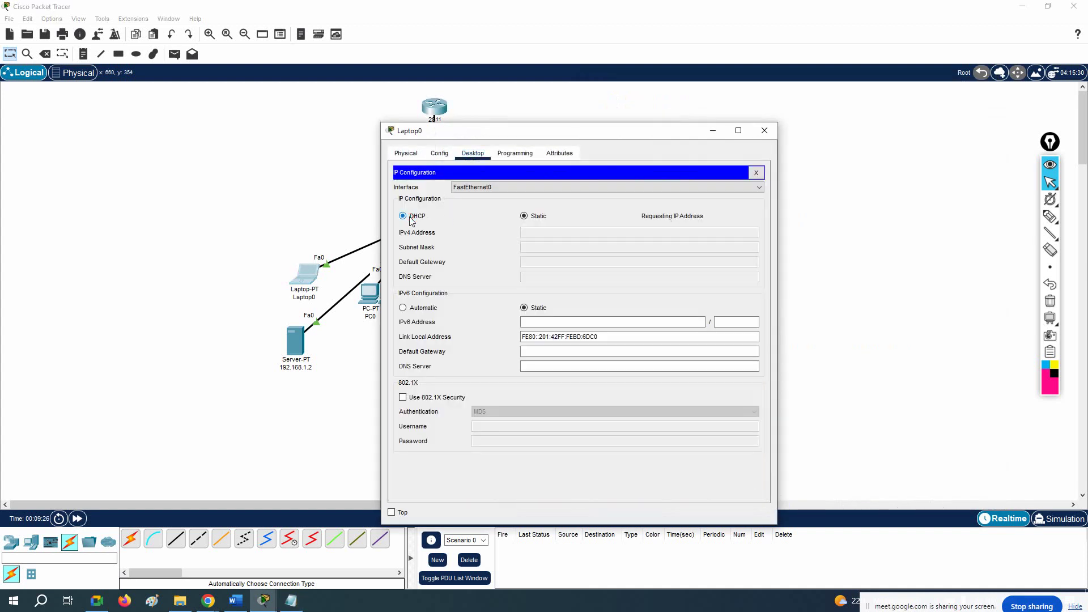
{"action": "left_click_drag", "start_coordinate": [556, 136], "coordinate": [766, 112]}
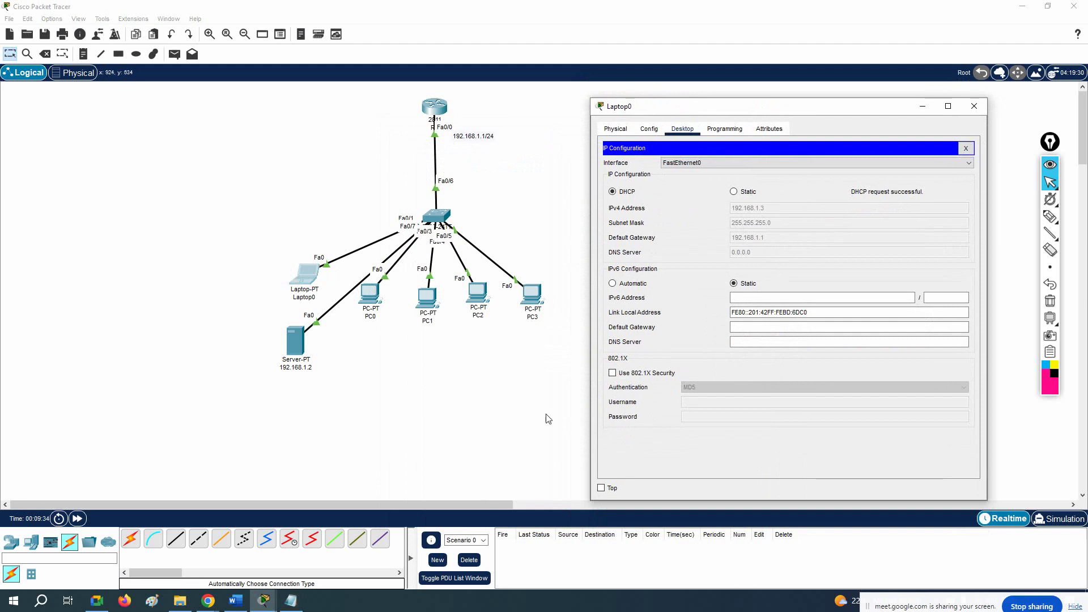
Step: Check Laptop0's DHCP-assigned address against the excluded-address range in the Notepad script
{"action": "left_click", "coordinate": [291, 600]}
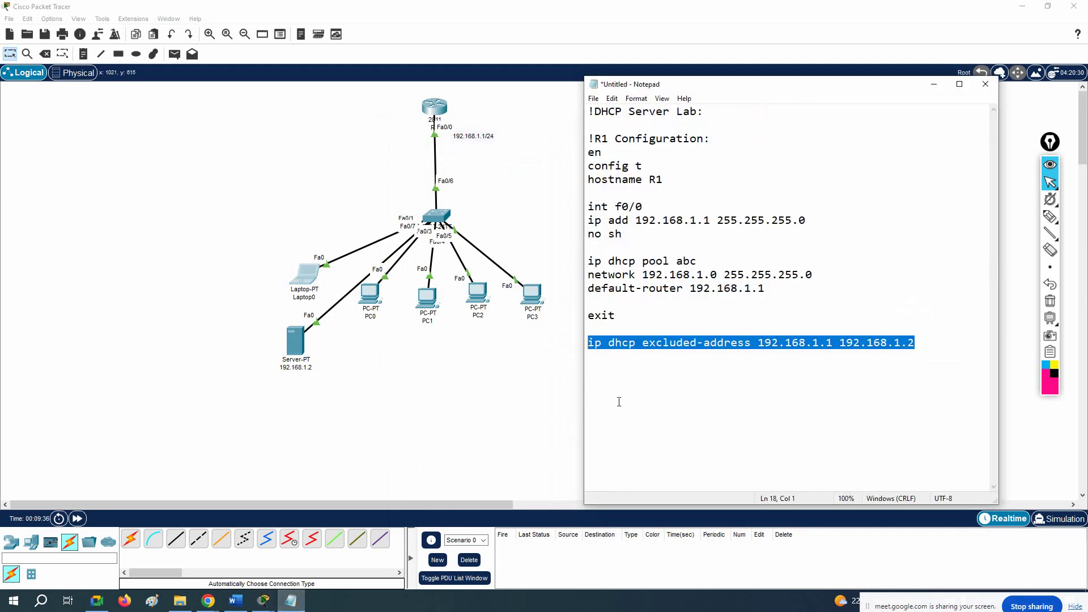
{"action": "left_click", "coordinate": [795, 344]}
{"action": "left_click_drag", "start_coordinate": [930, 343], "coordinate": [553, 350]}
{"action": "left_click", "coordinate": [576, 384]}
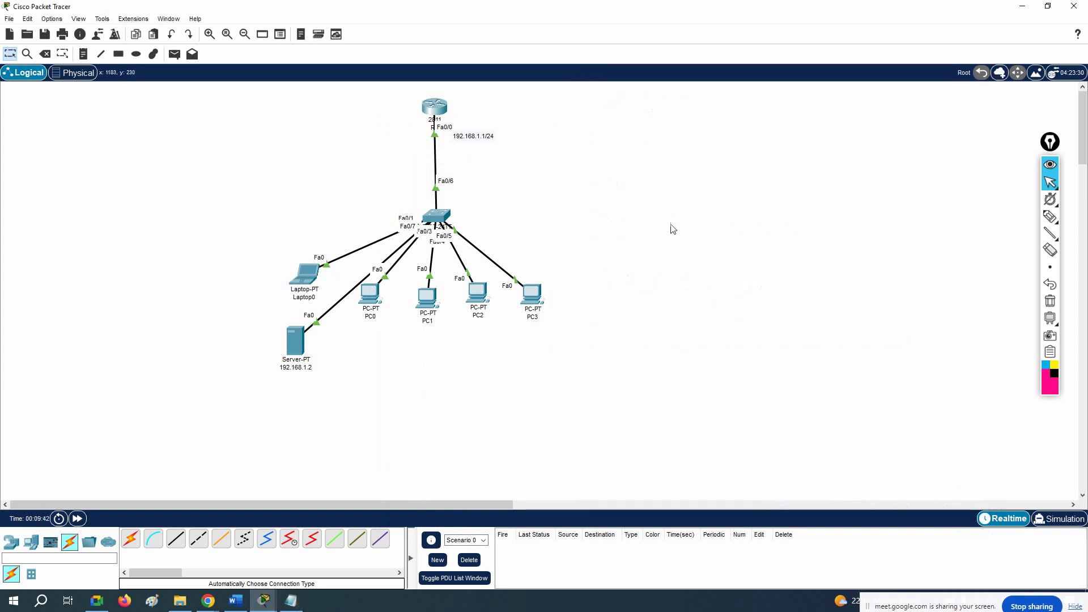
{"action": "left_click", "coordinate": [304, 275]}
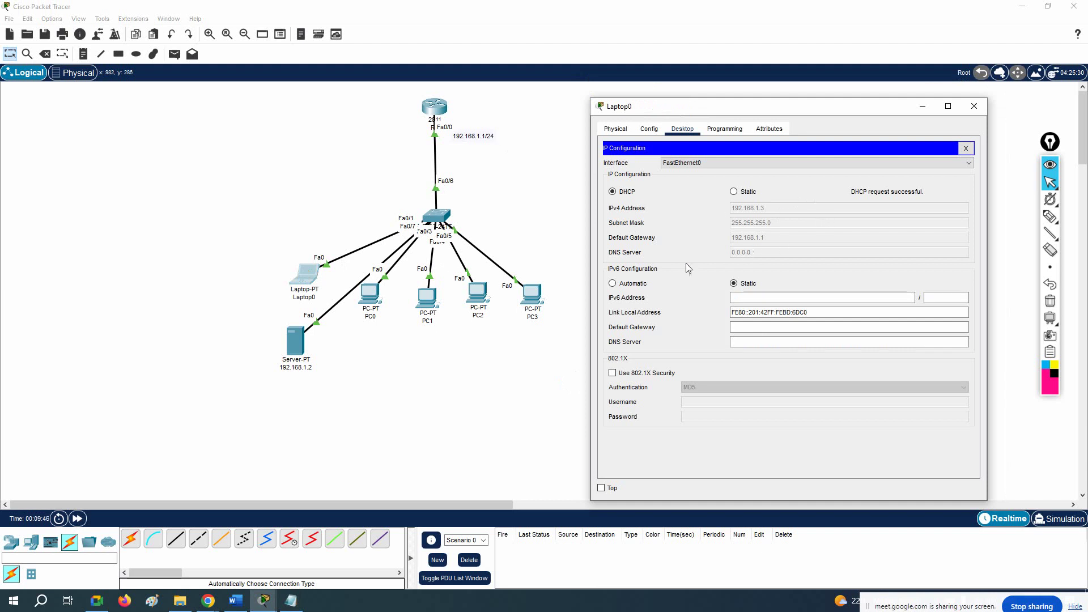
Step: Set PC0's IP configuration to DHCP and close its window
{"action": "left_click", "coordinate": [370, 292]}
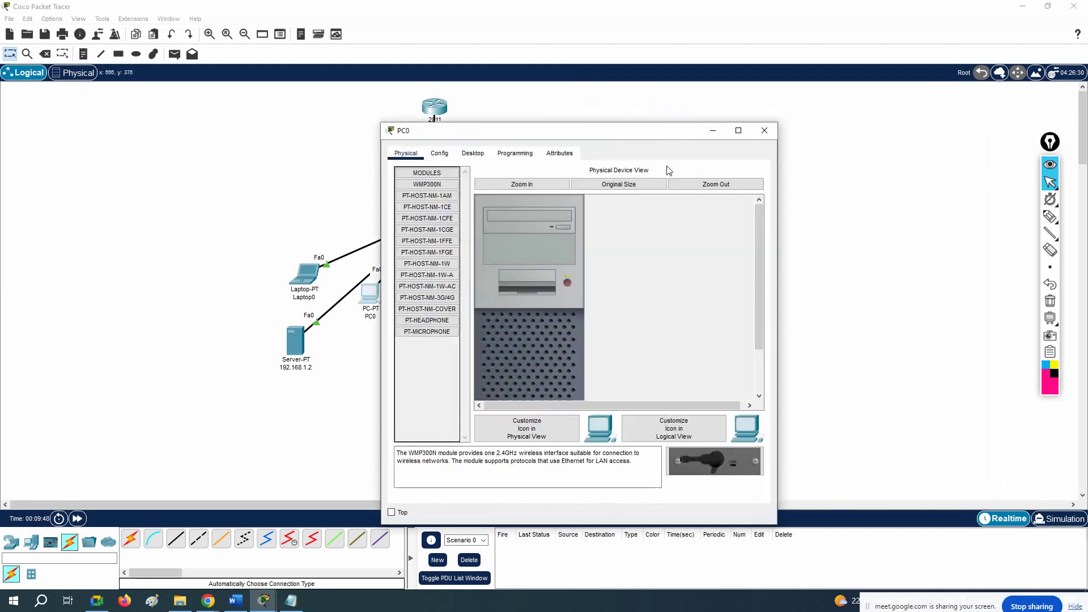
{"action": "left_click", "coordinate": [472, 154]}
{"action": "left_click", "coordinate": [430, 190]}
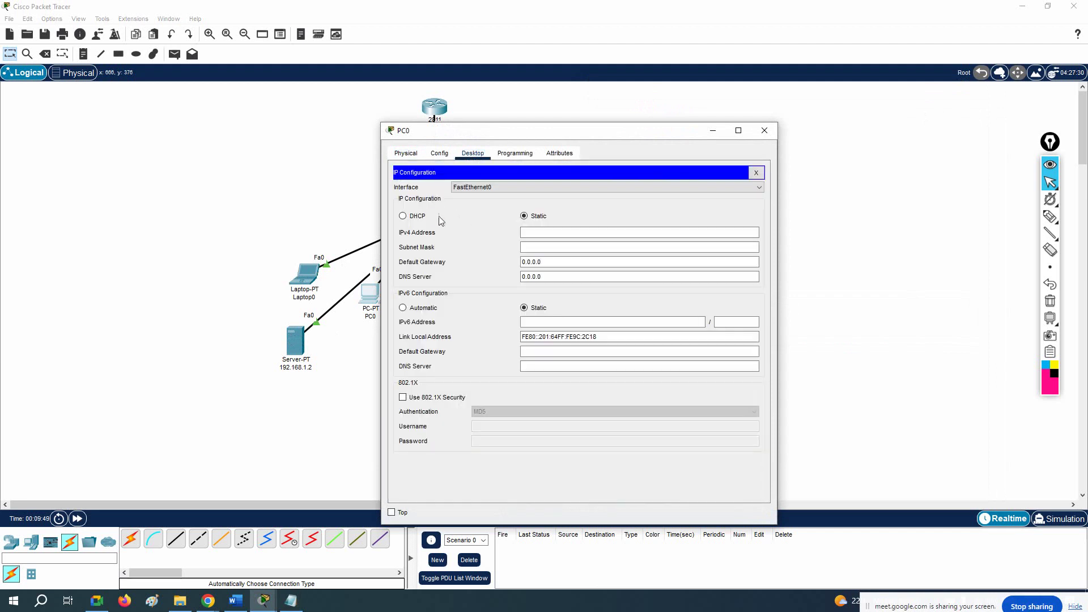
{"action": "left_click", "coordinate": [415, 216]}
{"action": "left_click_drag", "start_coordinate": [513, 134], "coordinate": [736, 164]}
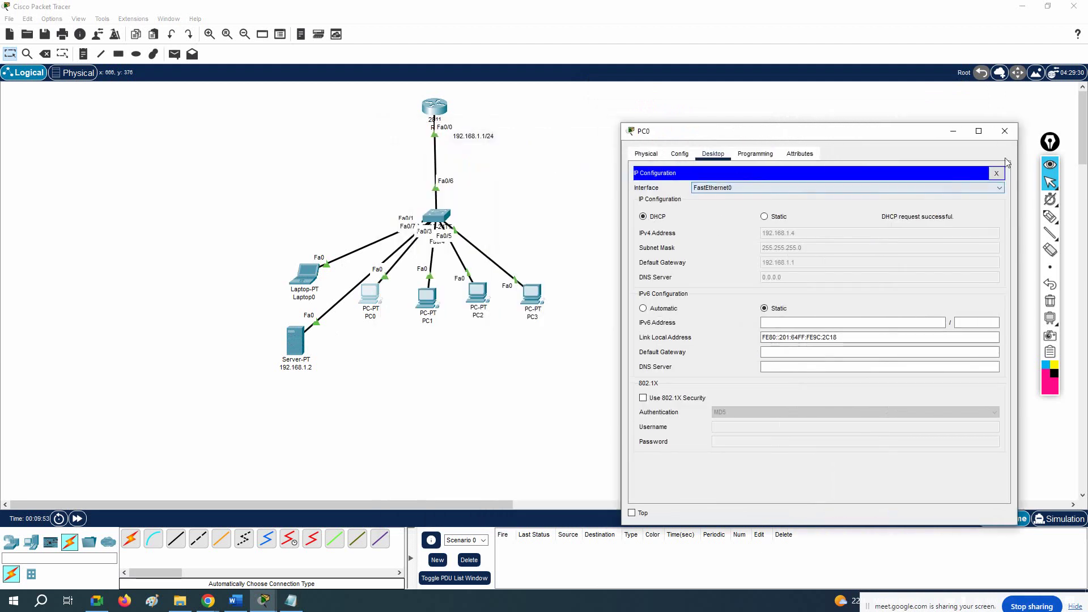
{"action": "left_click", "coordinate": [1004, 131]}
Step: Set PC1's IP configuration to DHCP and close its window
{"action": "left_click", "coordinate": [429, 298]}
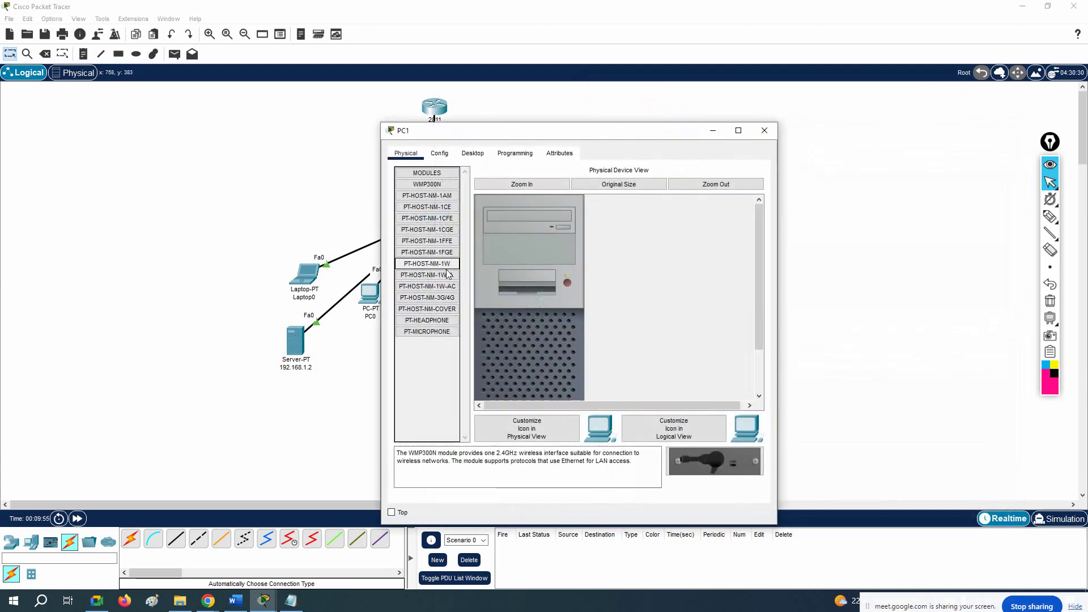
{"action": "left_click", "coordinate": [473, 153]}
{"action": "left_click", "coordinate": [430, 198]}
{"action": "left_click", "coordinate": [411, 216]}
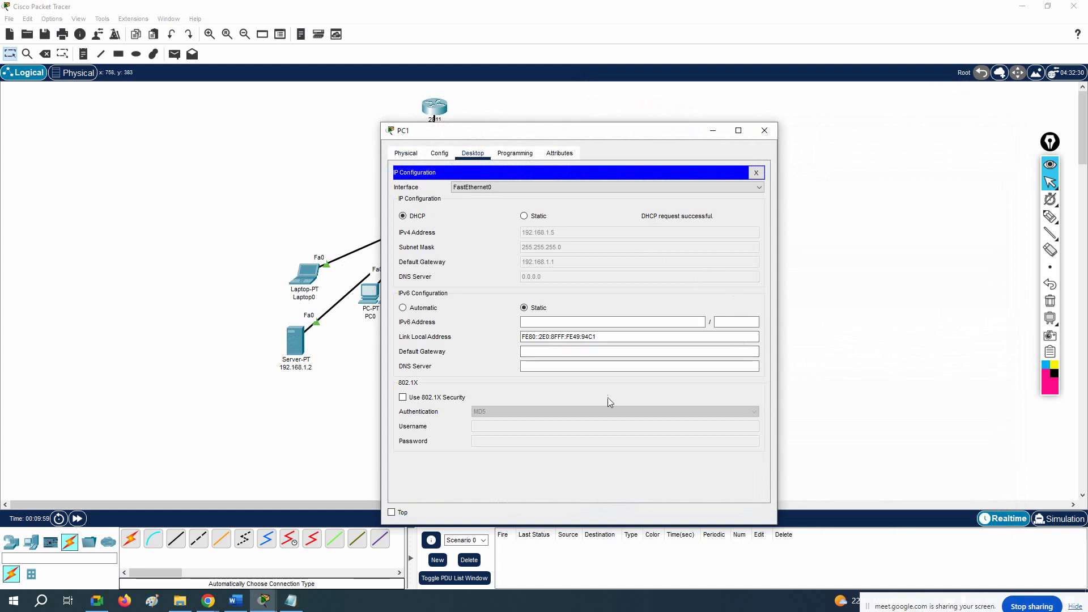
{"action": "left_click", "coordinate": [763, 135]}
Step: Set PC2's IP configuration to DHCP and close its window
{"action": "left_click", "coordinate": [477, 292]}
{"action": "left_click", "coordinate": [472, 153]}
{"action": "left_click", "coordinate": [419, 189]}
{"action": "left_click", "coordinate": [415, 217]}
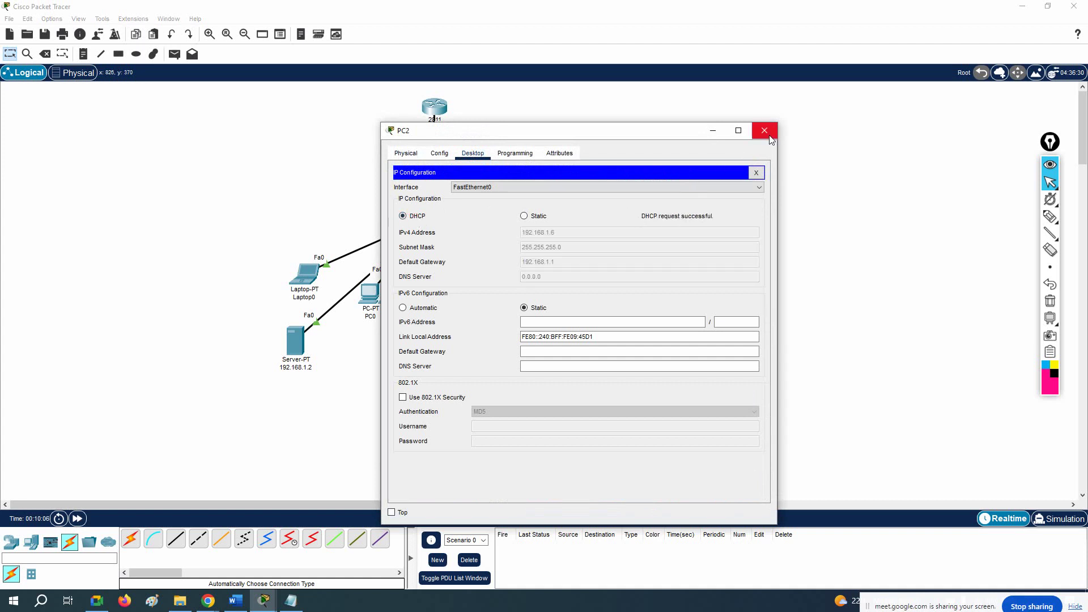
{"action": "left_click", "coordinate": [769, 137]}
Step: Set PC3's IP configuration to DHCP and close its window
{"action": "left_click", "coordinate": [532, 297]}
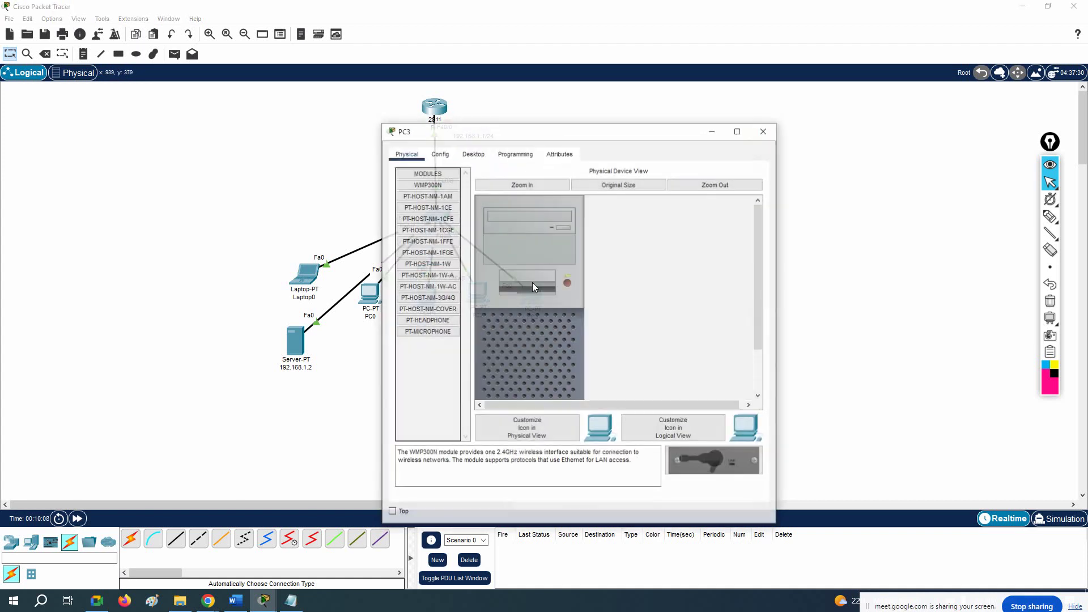
{"action": "left_click", "coordinate": [473, 155]}
{"action": "left_click", "coordinate": [422, 193]}
{"action": "left_click", "coordinate": [417, 219]}
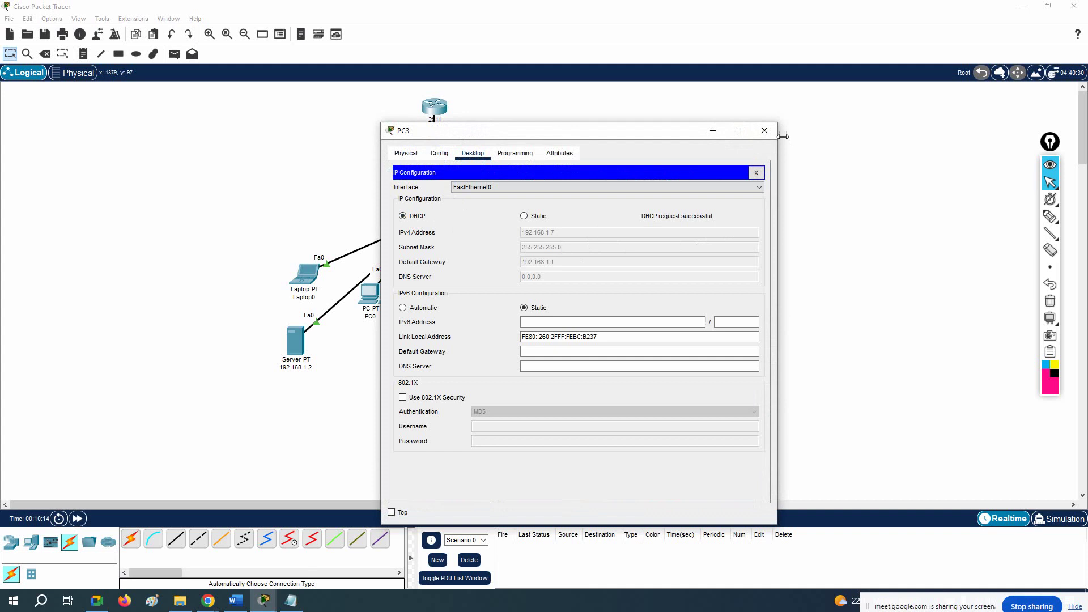
{"action": "left_click", "coordinate": [764, 130]}
Step: Ping PC3 at 192.168.1.7 from Laptop0's Command Prompt, and close the laptop's window
{"action": "left_click", "coordinate": [308, 273]}
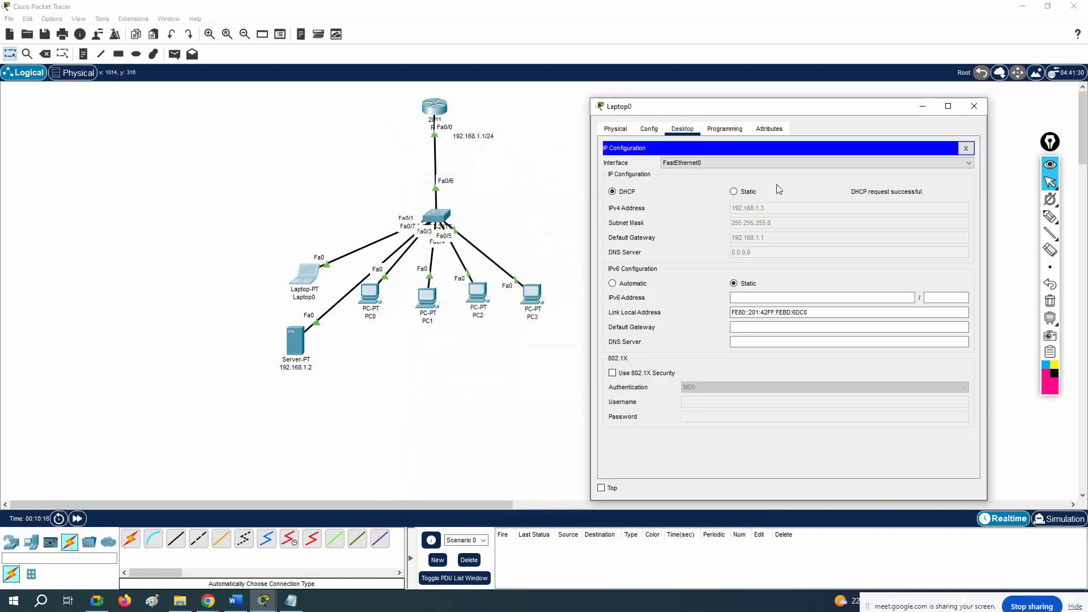
{"action": "left_click", "coordinate": [962, 149]}
{"action": "left_click", "coordinate": [861, 179]}
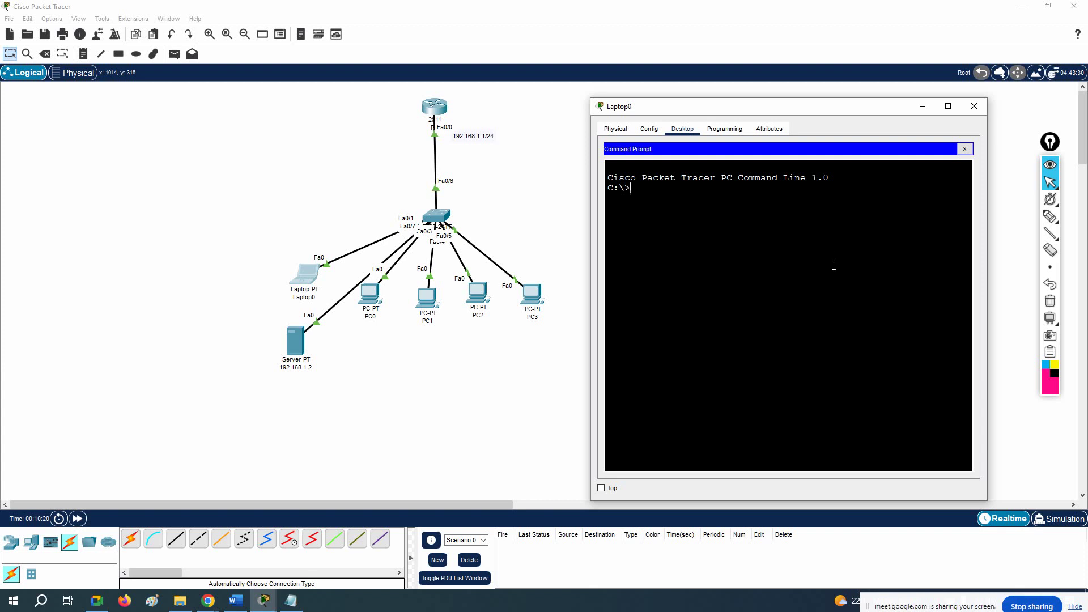
{"action": "type", "text": "ping 192.168.1.7"}
{"action": "key", "text": "Return"}
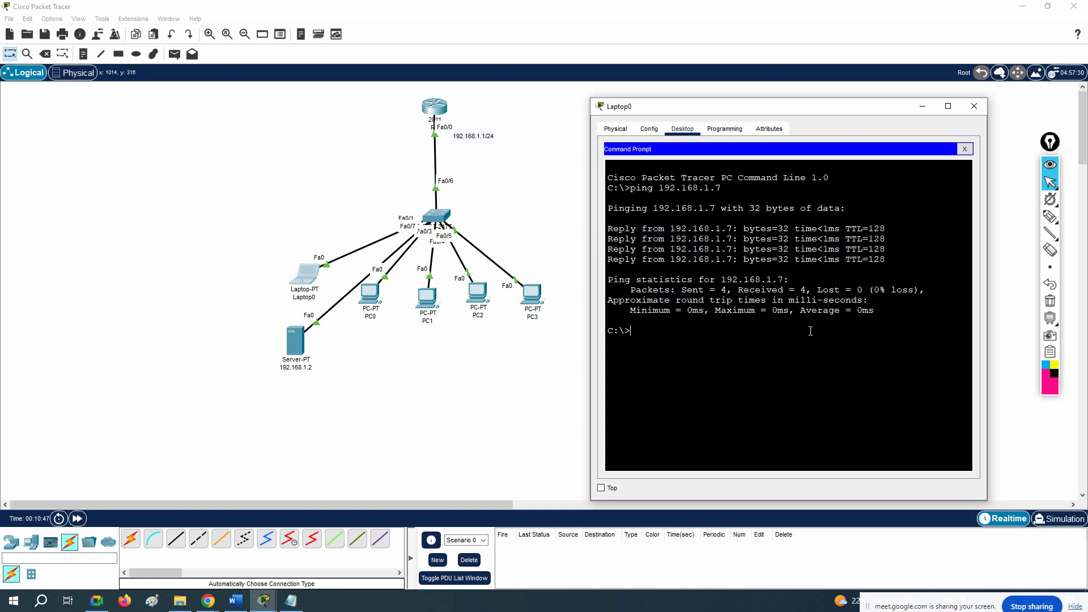
{"action": "left_click", "coordinate": [974, 106]}
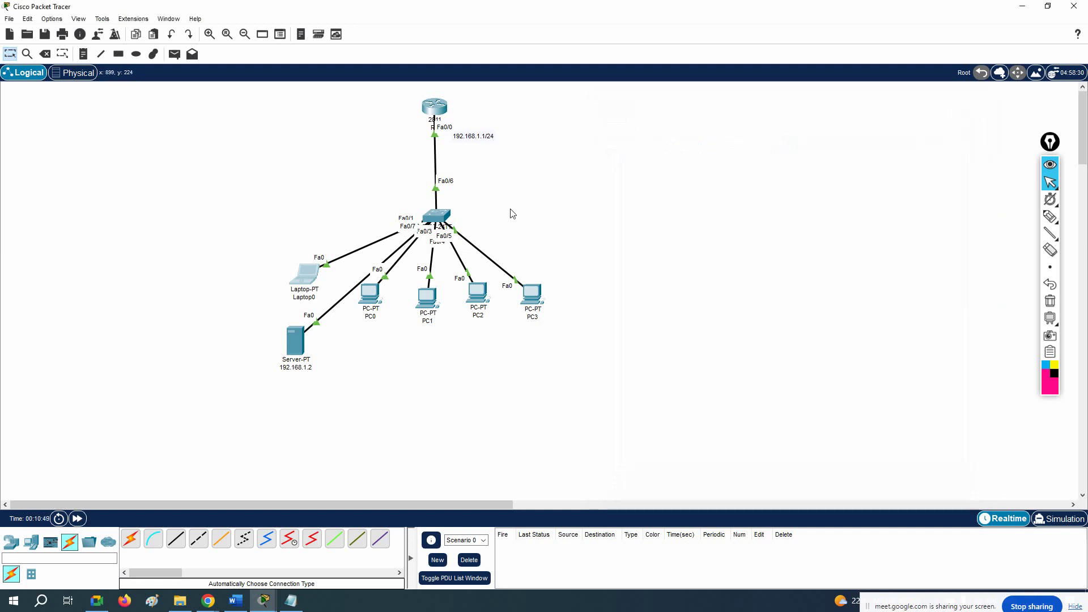
Step: Reopen R1's command line, widen its window beside the topology and review the interface address commands
{"action": "left_click", "coordinate": [433, 107]}
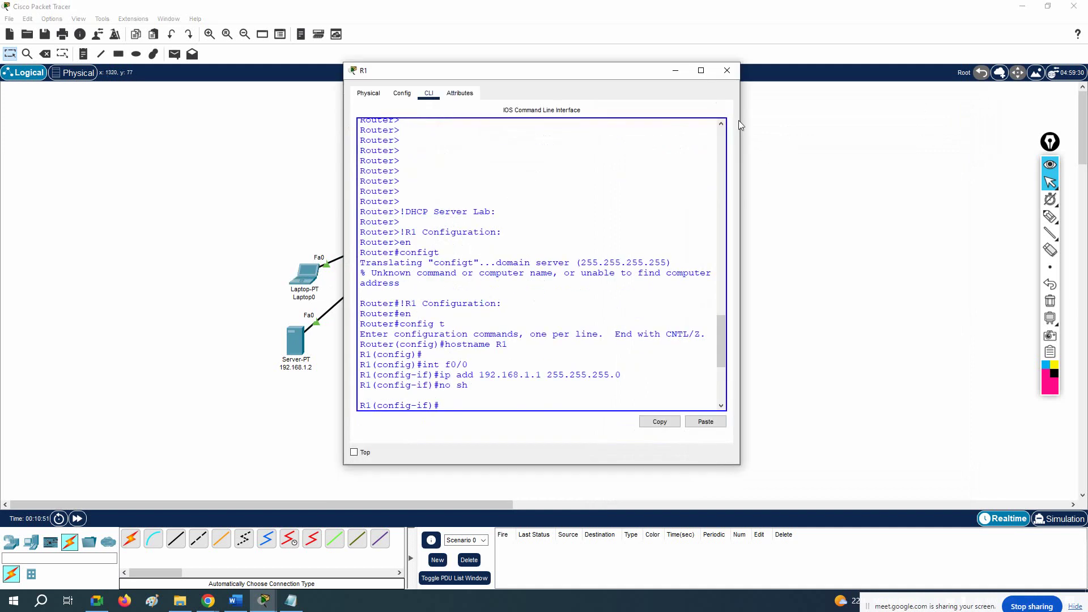
{"action": "left_click_drag", "start_coordinate": [630, 73], "coordinate": [898, 115]}
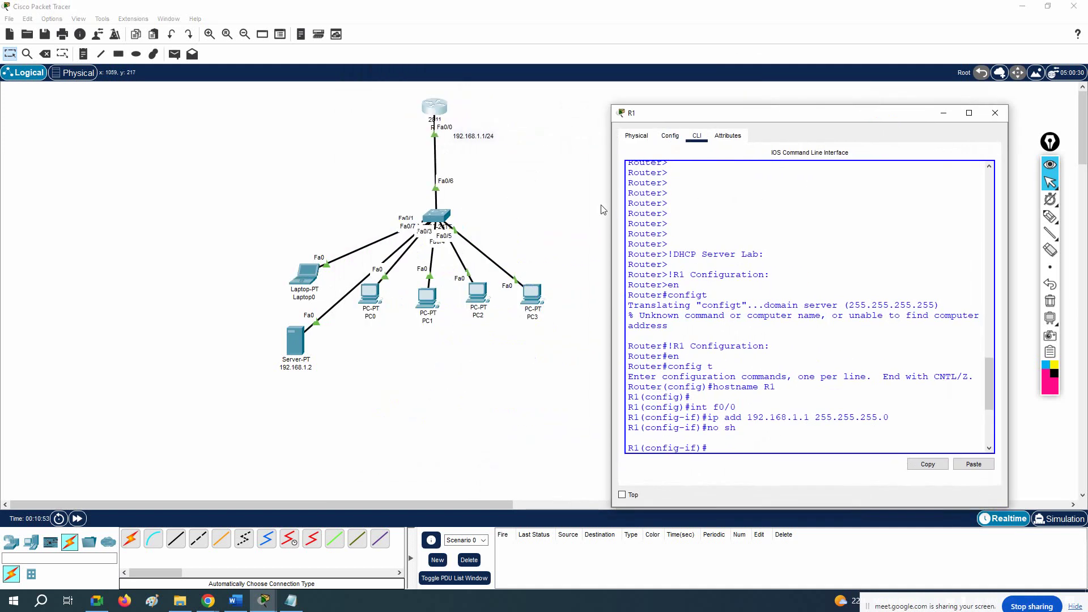
{"action": "left_click_drag", "start_coordinate": [611, 206], "coordinate": [446, 207]}
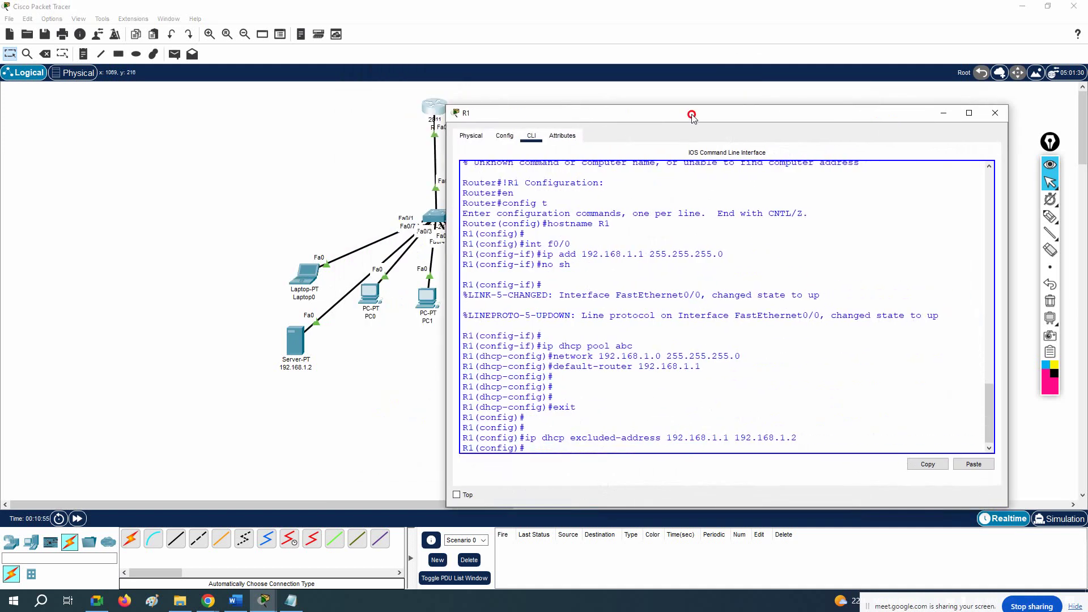
{"action": "left_click_drag", "start_coordinate": [691, 117], "coordinate": [729, 86]}
{"action": "left_click_drag", "start_coordinate": [610, 212], "coordinate": [763, 223]}
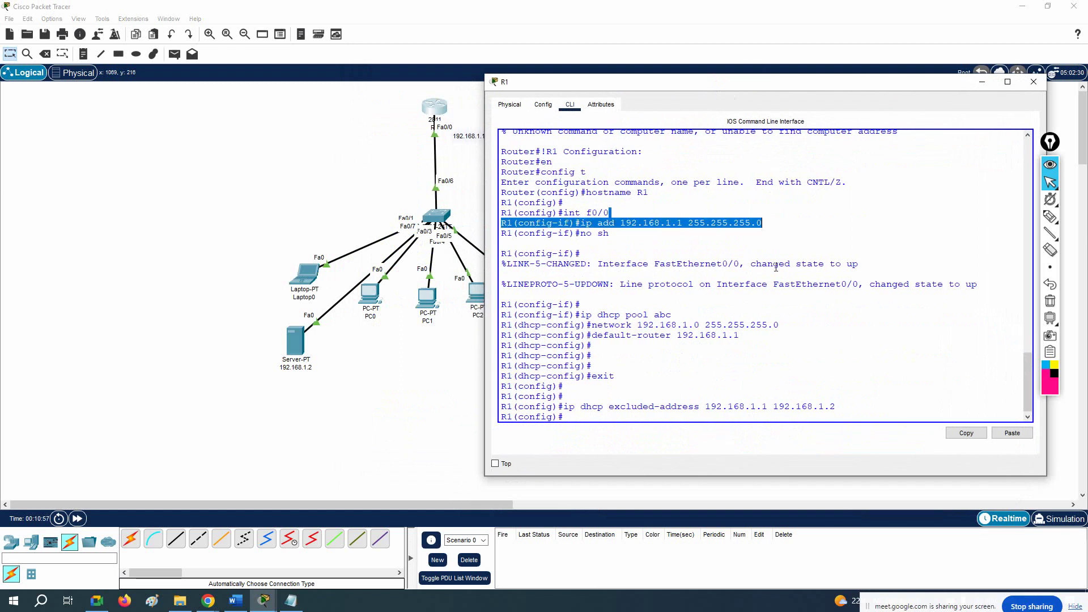
{"action": "left_click", "coordinate": [776, 268]}
Step: Exit global configuration mode on R1 to return to the privileged EXEC prompt
{"action": "key", "text": "Return"}
{"action": "key", "text": "Return"}
{"action": "key", "text": "Return"}
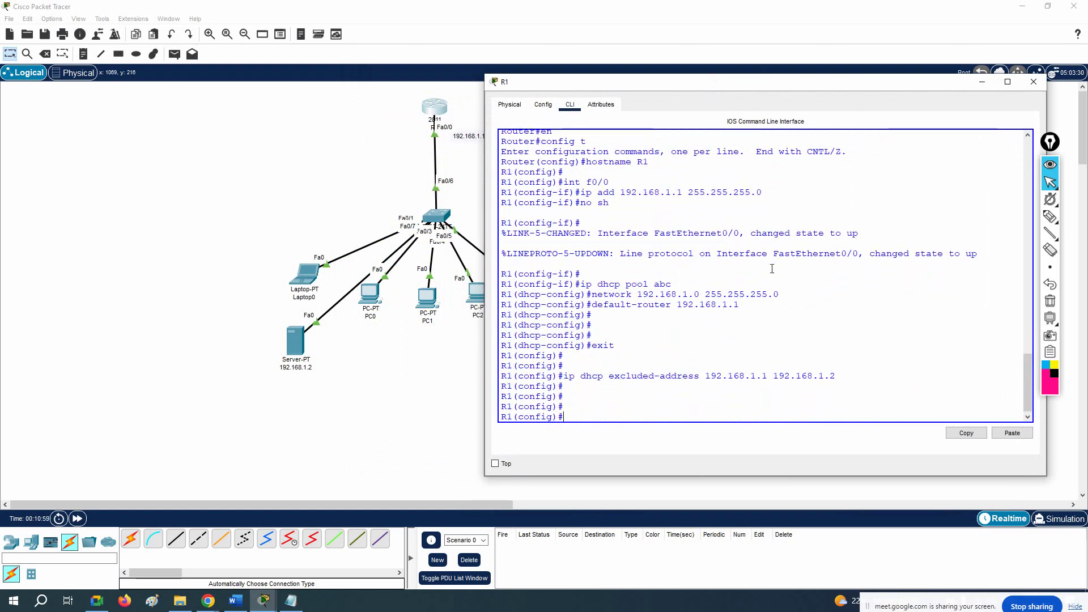
{"action": "type", "text": "exit"}
{"action": "key", "text": "Return"}
{"action": "key", "text": "Return"}
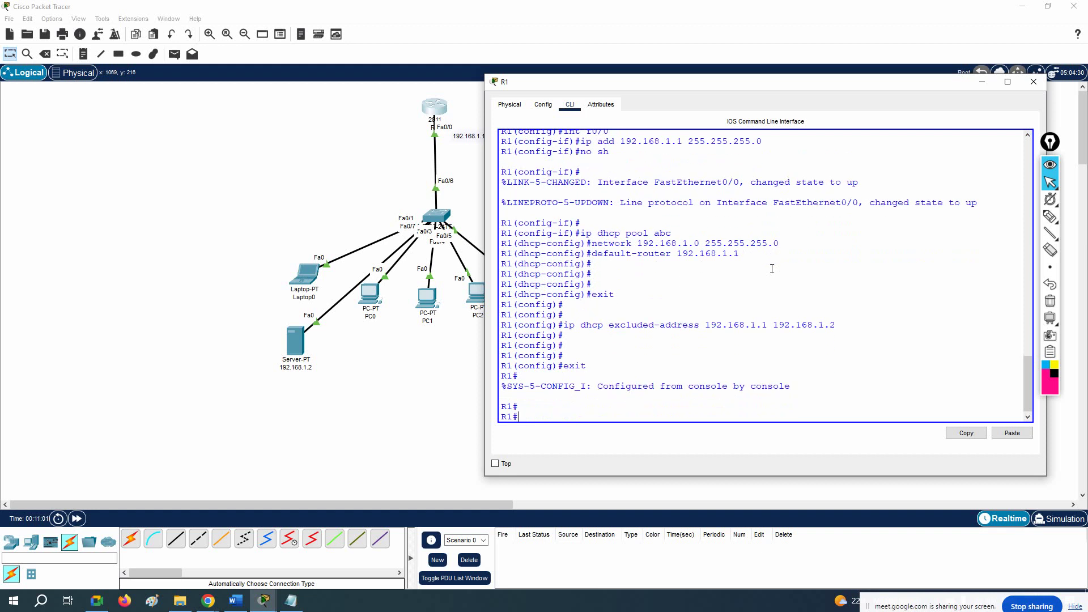
Step: Display R1's DHCP leases with the sh ip dhcp binding command
{"action": "type", "text": "sh ip dh"}
{"action": "key", "text": "Tab"}
{"action": "type", "text": "bi"}
{"action": "key", "text": "Tab"}
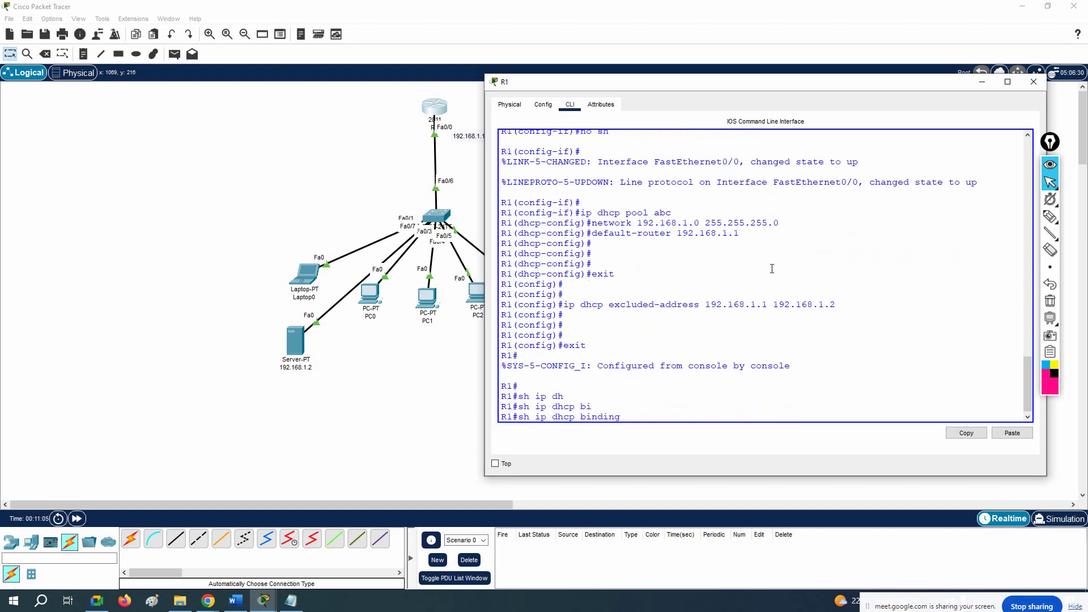
{"action": "key", "text": "Return"}
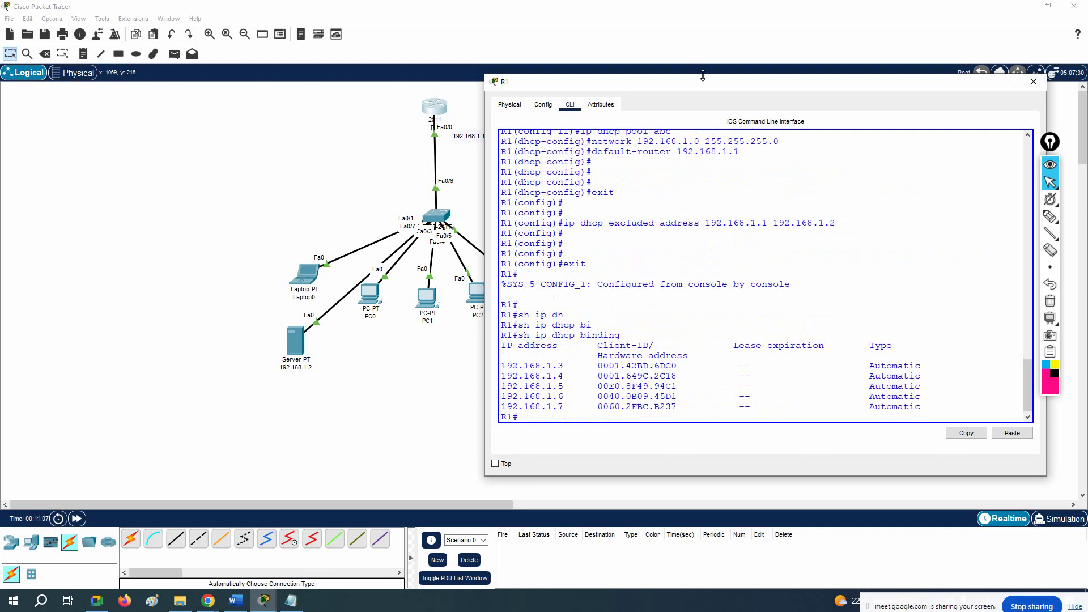
Step: Examine the IP address and hardware address of the first lease in R1's DHCP binding table
{"action": "left_click_drag", "start_coordinate": [697, 81], "coordinate": [758, 41]}
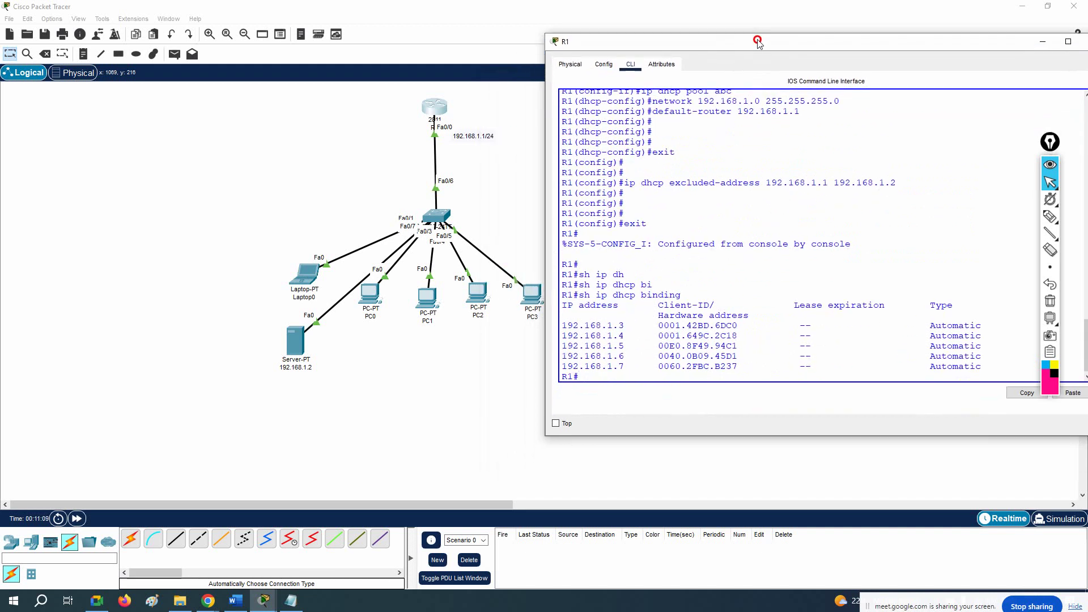
{"action": "left_click_drag", "start_coordinate": [629, 325], "coordinate": [559, 329]}
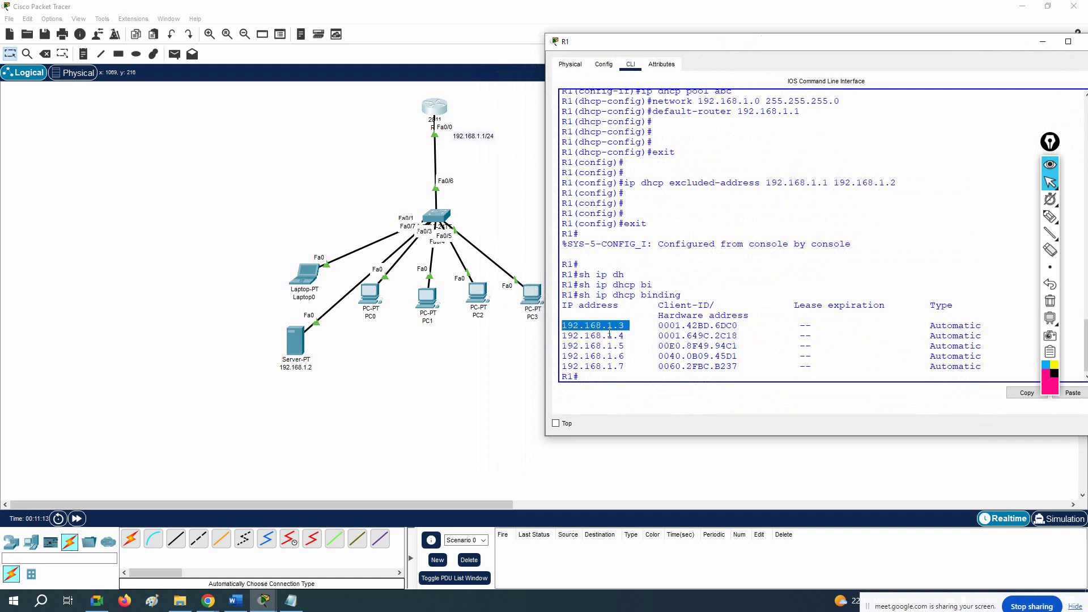
{"action": "left_click_drag", "start_coordinate": [627, 325], "coordinate": [559, 327]}
{"action": "mouse_move", "coordinate": [664, 325]}
{"action": "left_mouse_down"}
{"action": "mouse_move", "coordinate": [742, 324]}
{"action": "mouse_move", "coordinate": [660, 325]}
{"action": "left_mouse_up"}
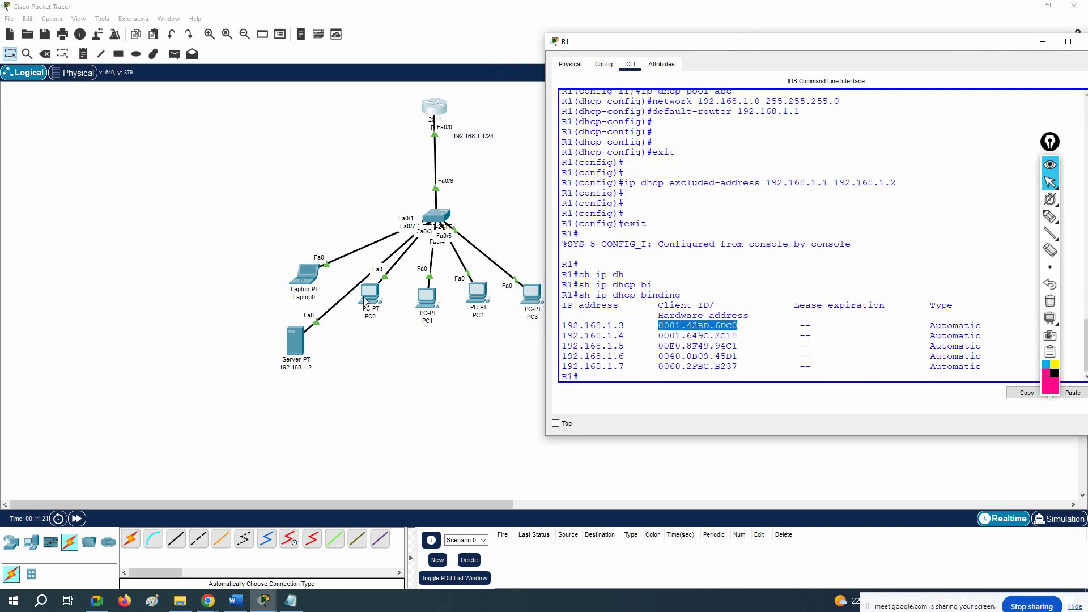
Step: View Laptop0's FastEthernet0 settings to compare its MAC address with the first DHCP binding on R1
{"action": "left_click", "coordinate": [306, 274]}
{"action": "left_click", "coordinate": [448, 199]}
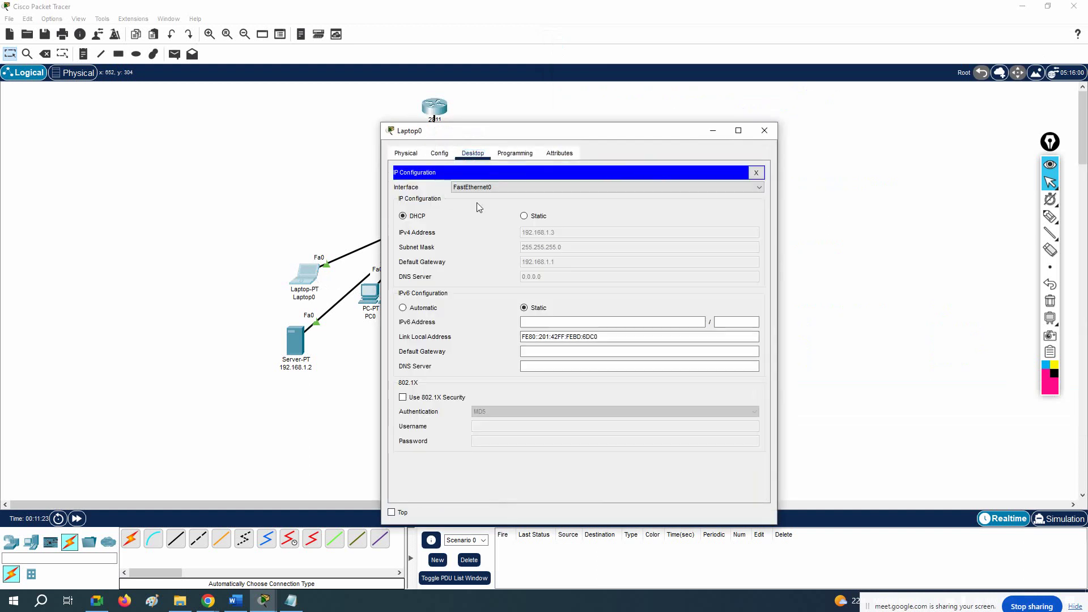
{"action": "left_click", "coordinate": [755, 173]}
{"action": "left_click", "coordinate": [447, 153]}
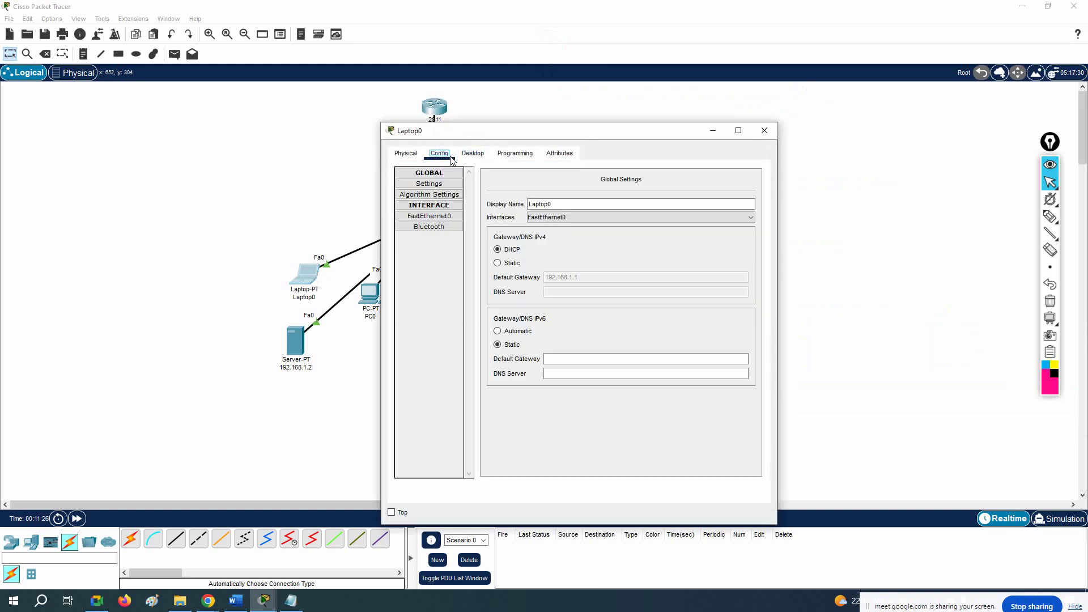
{"action": "left_click", "coordinate": [430, 216]}
{"action": "left_click_drag", "start_coordinate": [576, 135], "coordinate": [174, 102]}
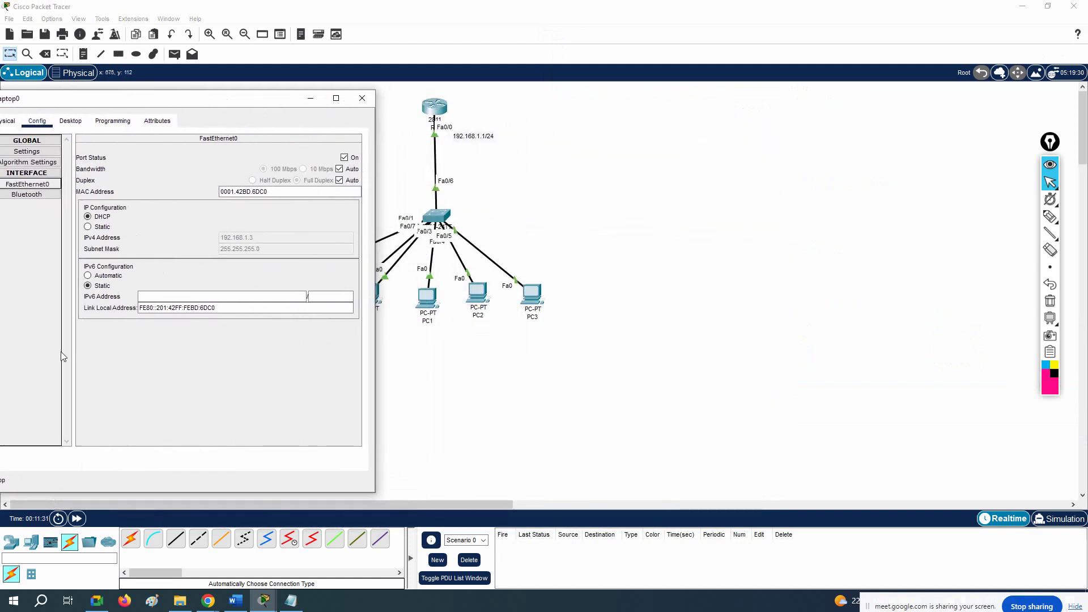
Step: Copy Laptop0's FastEthernet0 MAC address from its interface settings after checking the DHCP binding table on R1
{"action": "left_click", "coordinate": [428, 117]}
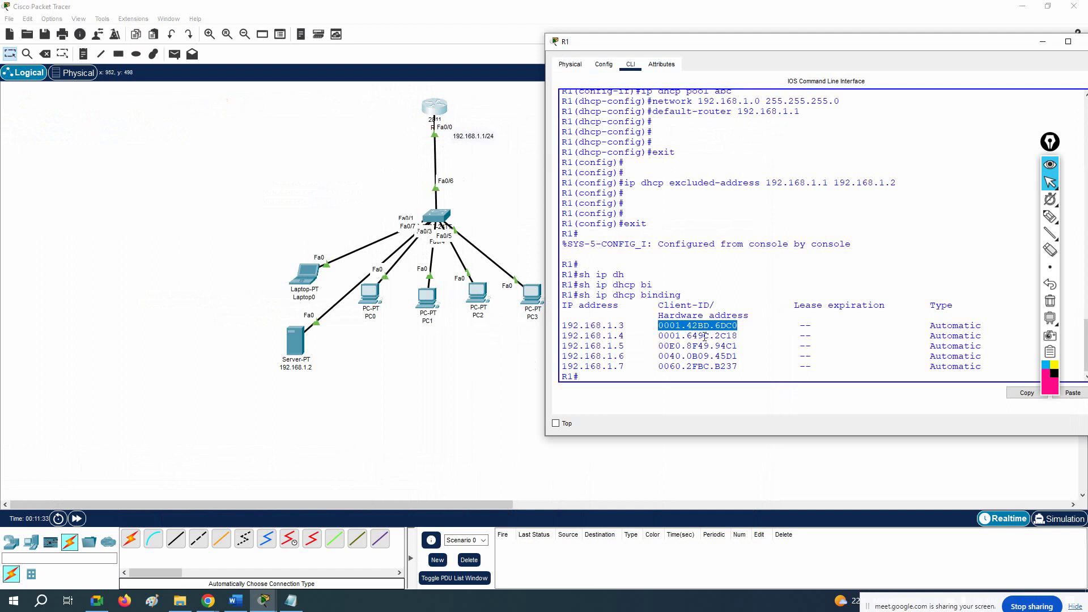
{"action": "left_click", "coordinate": [304, 274]}
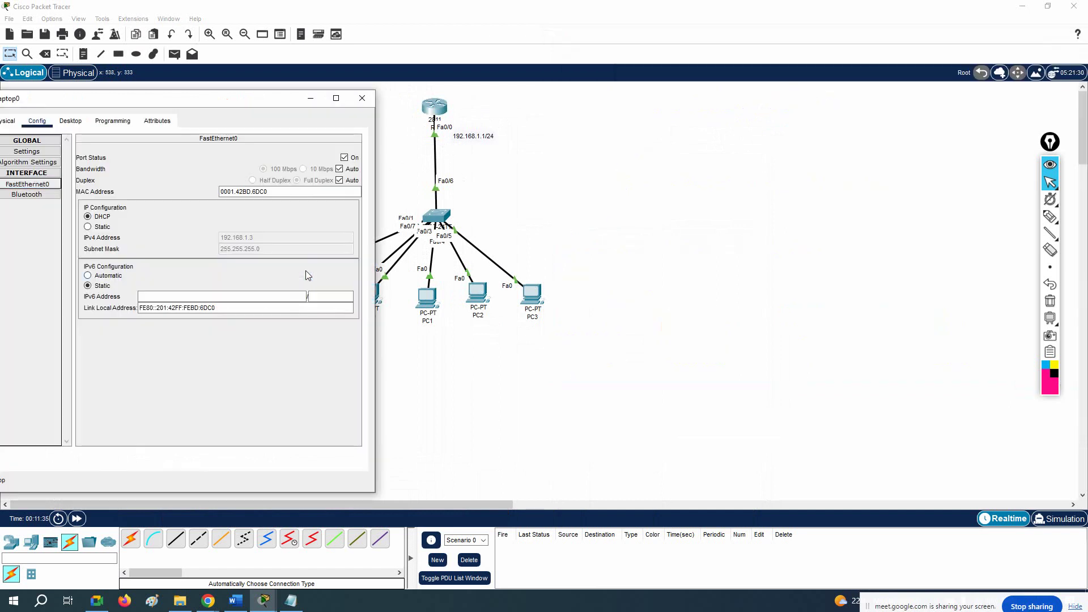
{"action": "left_click_drag", "start_coordinate": [292, 192], "coordinate": [160, 196]}
{"action": "key", "text": "ctrl+c"}
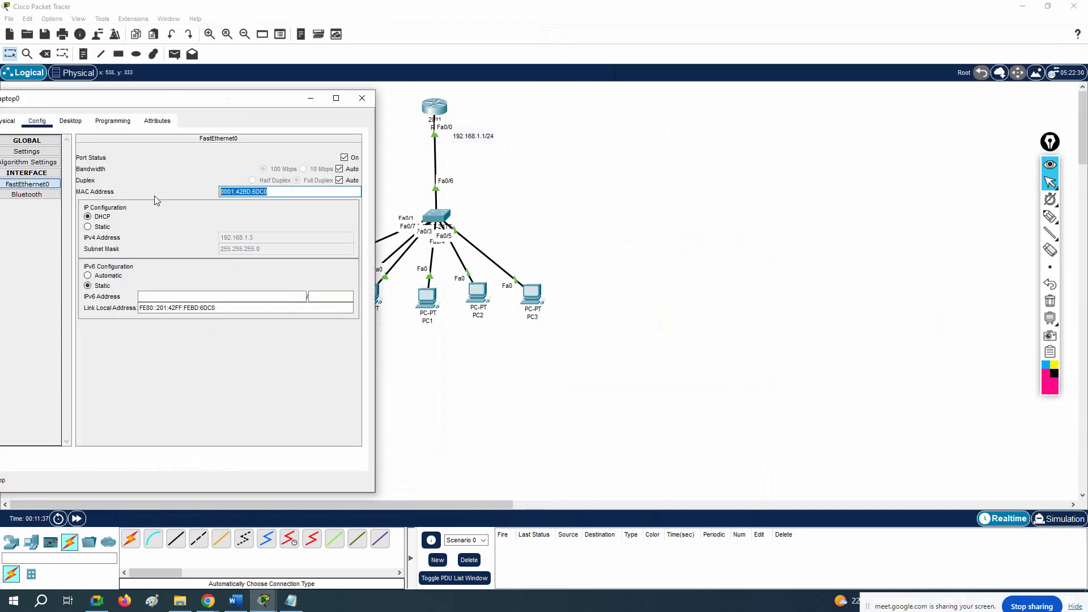
{"action": "left_click", "coordinate": [356, 100]}
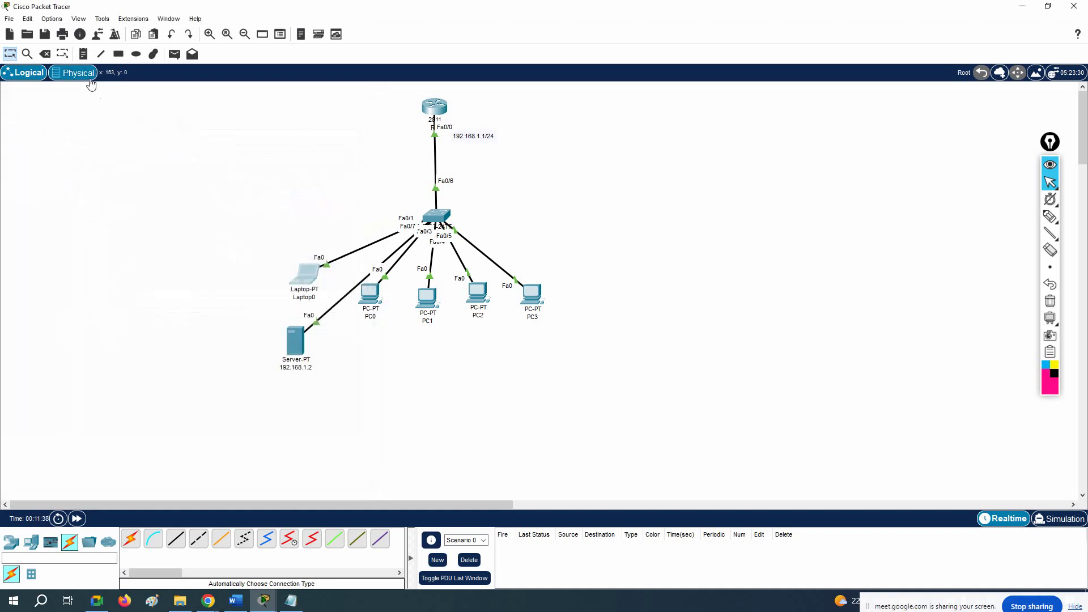
Step: Place a note reading 0001.42BD.6DC0 in the workspace just above and to the left of Laptop0
{"action": "left_click", "coordinate": [83, 54]}
{"action": "left_click", "coordinate": [261, 258]}
{"action": "key", "text": "ctrl+v"}
{"action": "left_click", "coordinate": [259, 182]}
{"action": "left_click", "coordinate": [12, 56]}
{"action": "left_click_drag", "start_coordinate": [294, 263], "coordinate": [272, 253]}
Step: Copy PC0's MAC address from its FastEthernet0 interface settings
{"action": "left_click", "coordinate": [369, 293]}
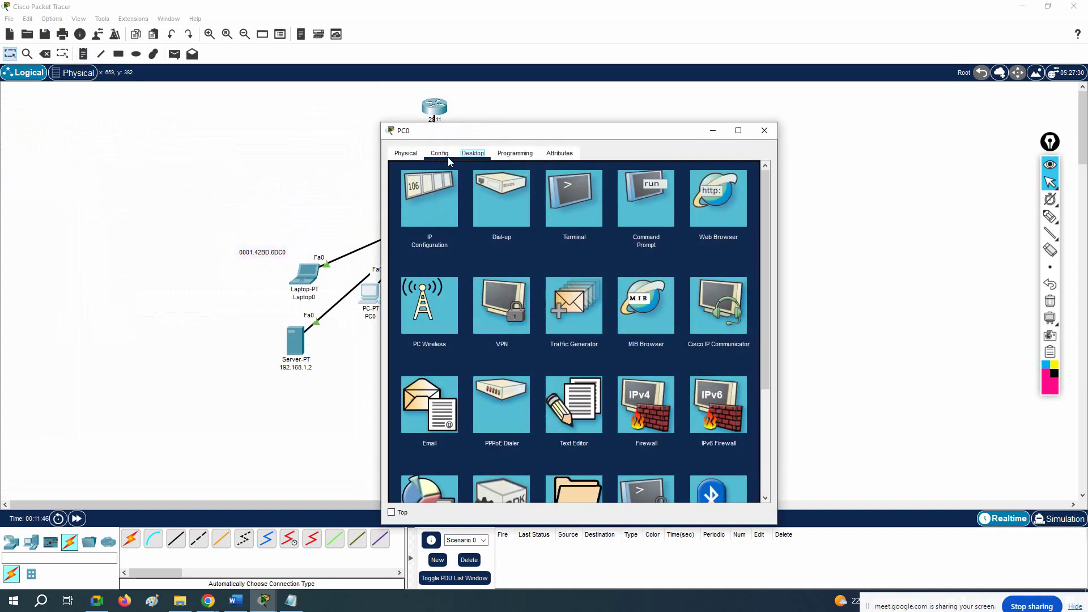
{"action": "left_click", "coordinate": [445, 157]}
{"action": "left_click", "coordinate": [434, 219]}
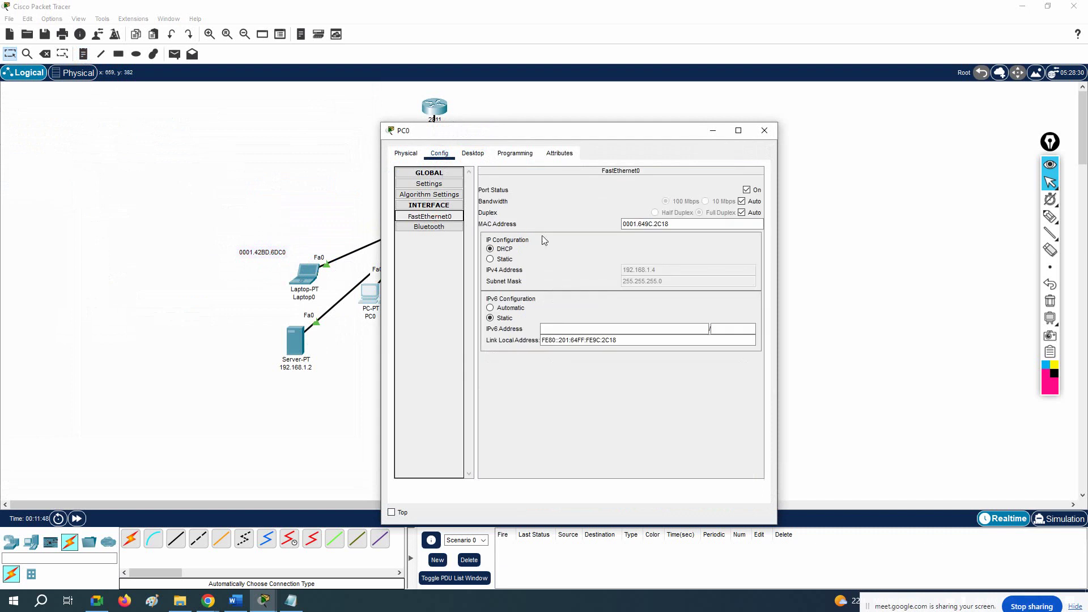
{"action": "left_click_drag", "start_coordinate": [672, 224], "coordinate": [568, 227]}
{"action": "key", "text": "ctrl+c"}
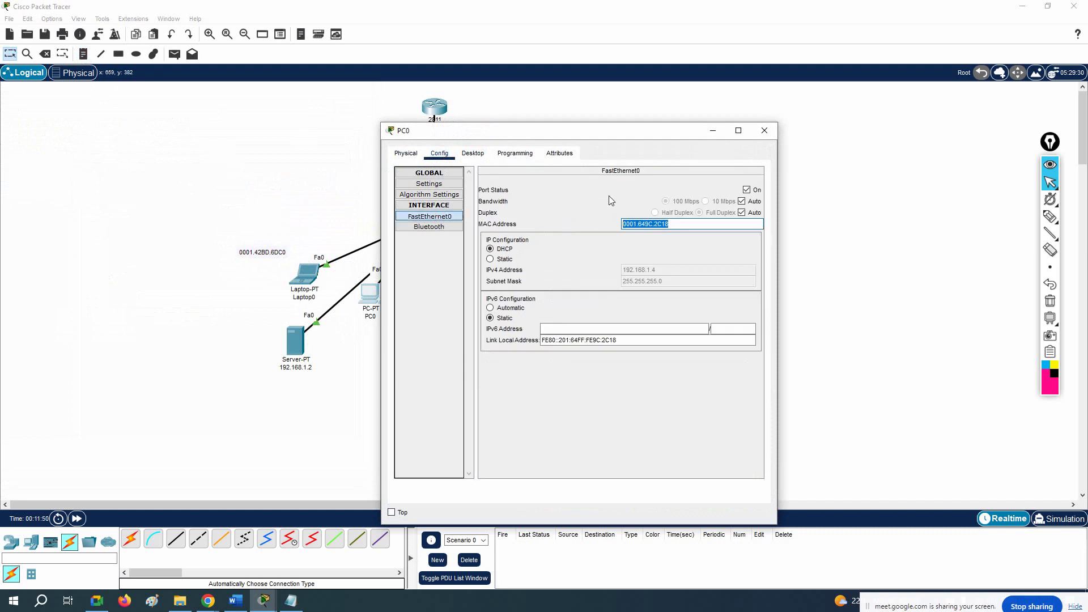
{"action": "left_click", "coordinate": [765, 131]}
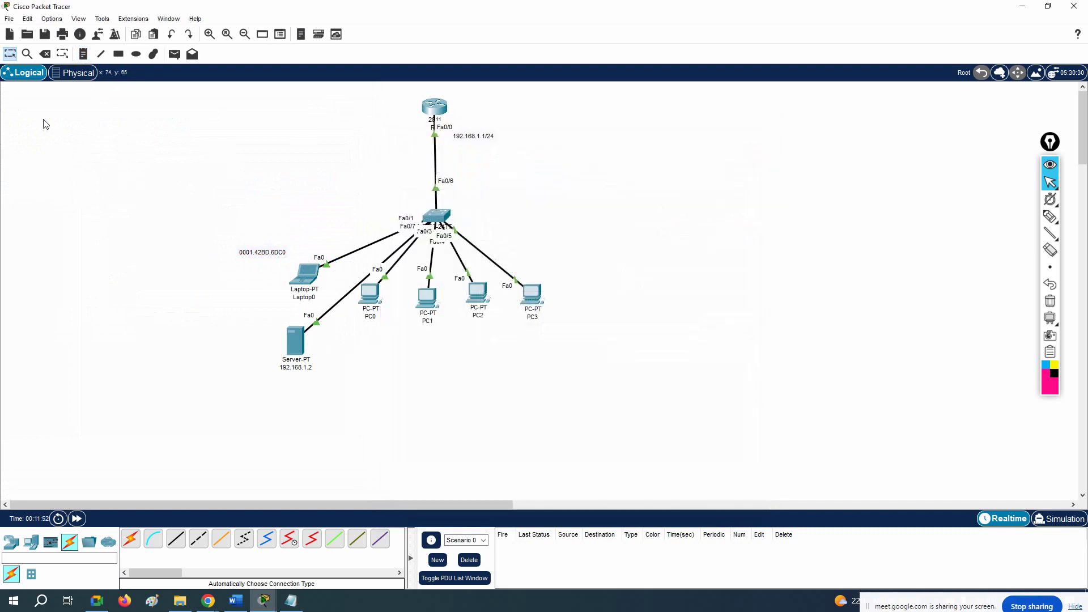
Step: Place a note reading 0001.649C.2C18 in the workspace directly below PC0
{"action": "left_click", "coordinate": [84, 54]}
{"action": "left_click", "coordinate": [358, 320]}
{"action": "key", "text": "ctrl+v"}
{"action": "left_click", "coordinate": [370, 386]}
{"action": "left_click", "coordinate": [10, 54]}
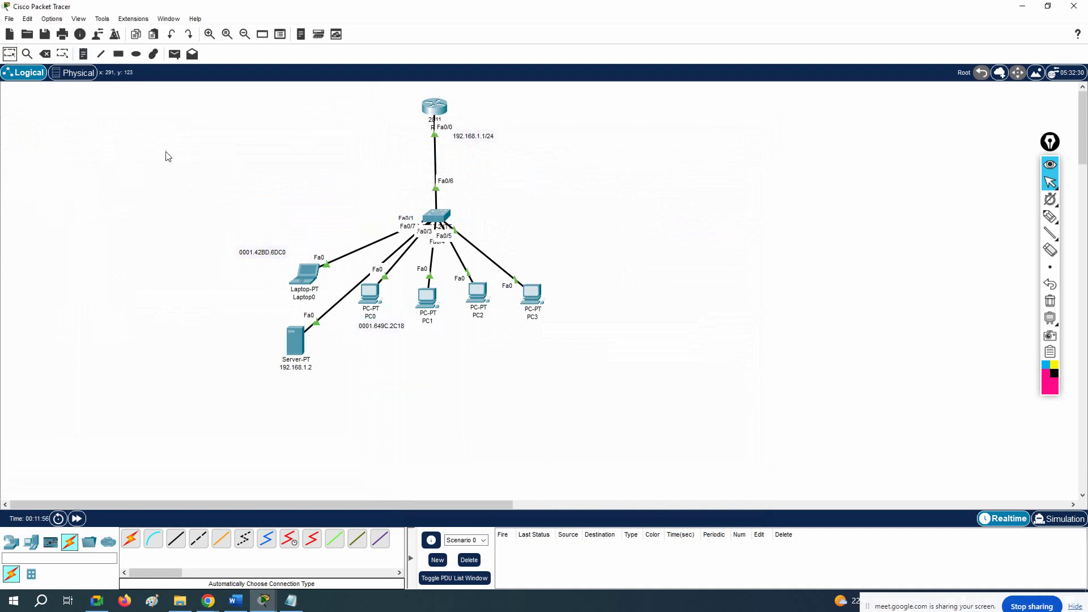
{"action": "left_click_drag", "start_coordinate": [389, 333], "coordinate": [376, 335]}
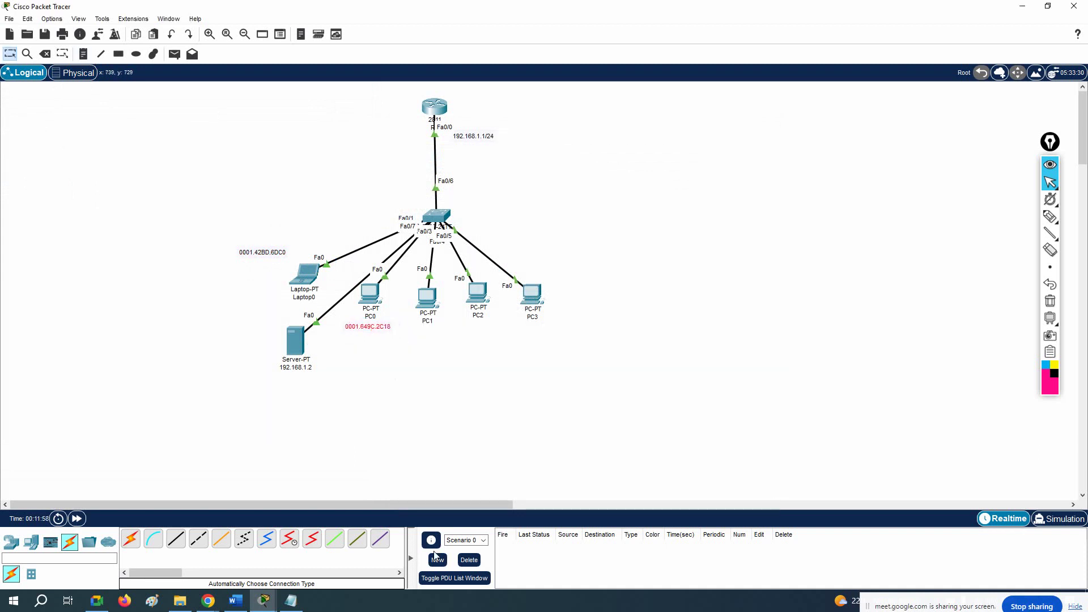
Step: Compare the first two entries of R1's DHCP binding table with the MAC address notes at Laptop0 and PC0
{"action": "left_click", "coordinate": [434, 107]}
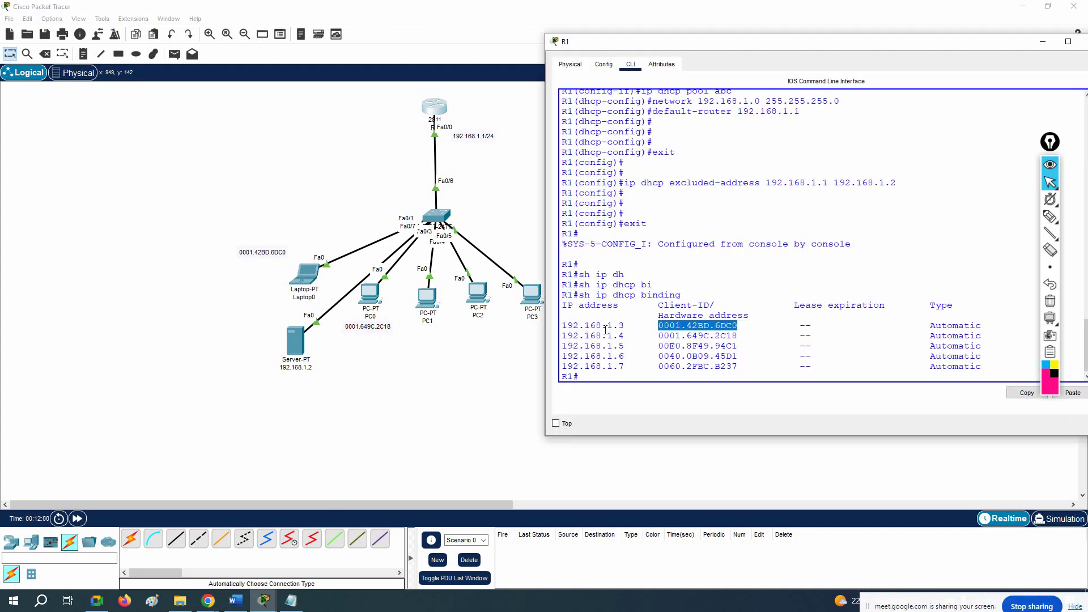
{"action": "left_click_drag", "start_coordinate": [627, 326], "coordinate": [561, 326]}
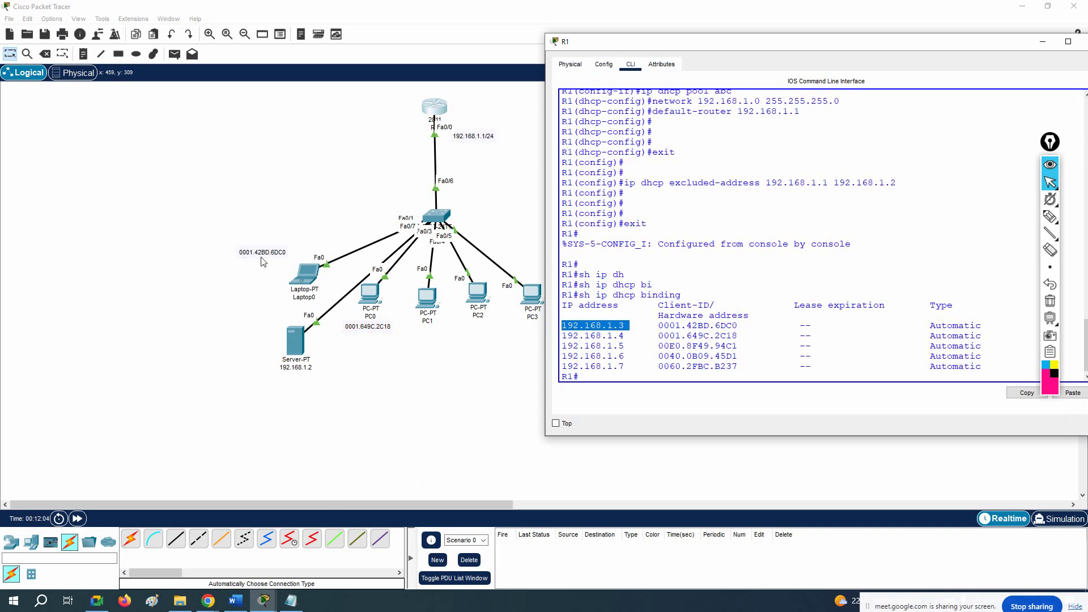
{"action": "left_click_drag", "start_coordinate": [742, 326], "coordinate": [660, 326]}
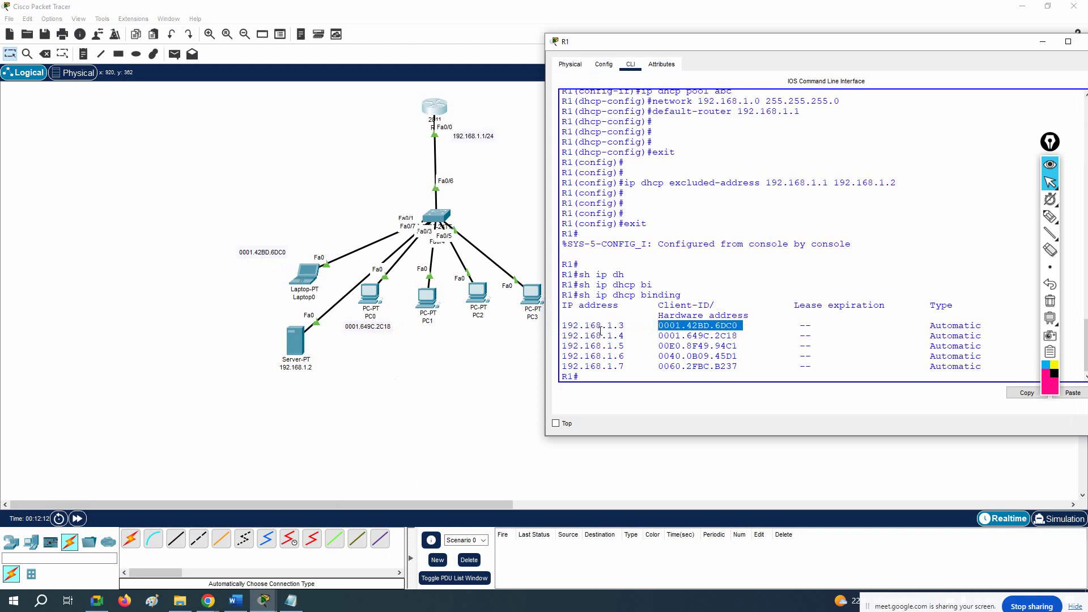
{"action": "left_click_drag", "start_coordinate": [564, 323], "coordinate": [542, 336]}
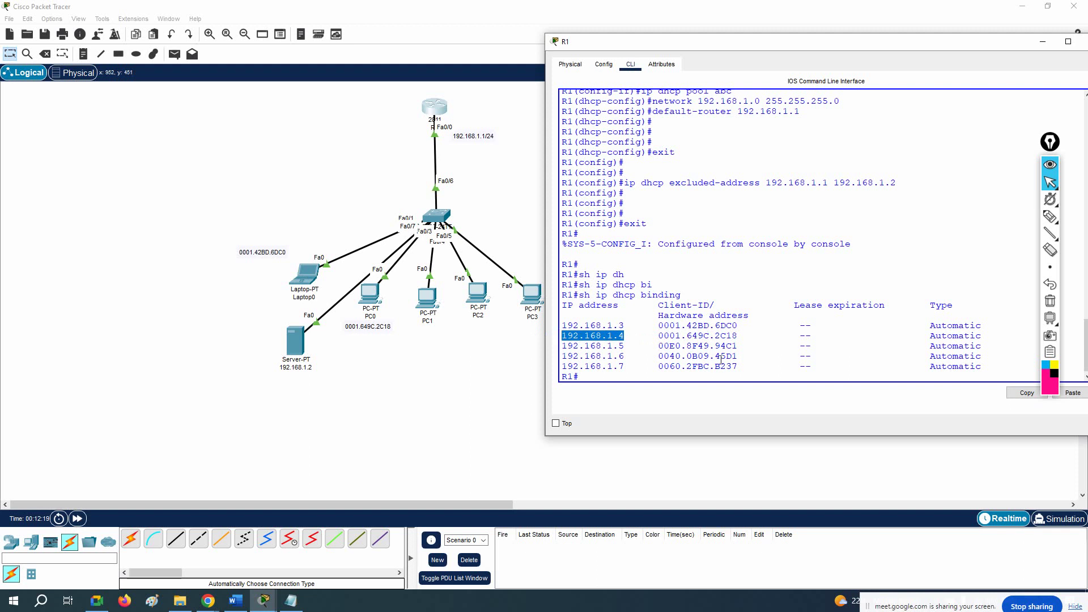
Step: Examine the lease expiration and type columns for the leases in R1's DHCP binding table
{"action": "left_click_drag", "start_coordinate": [794, 306], "coordinate": [873, 366]}
{"action": "left_click", "coordinate": [843, 372]}
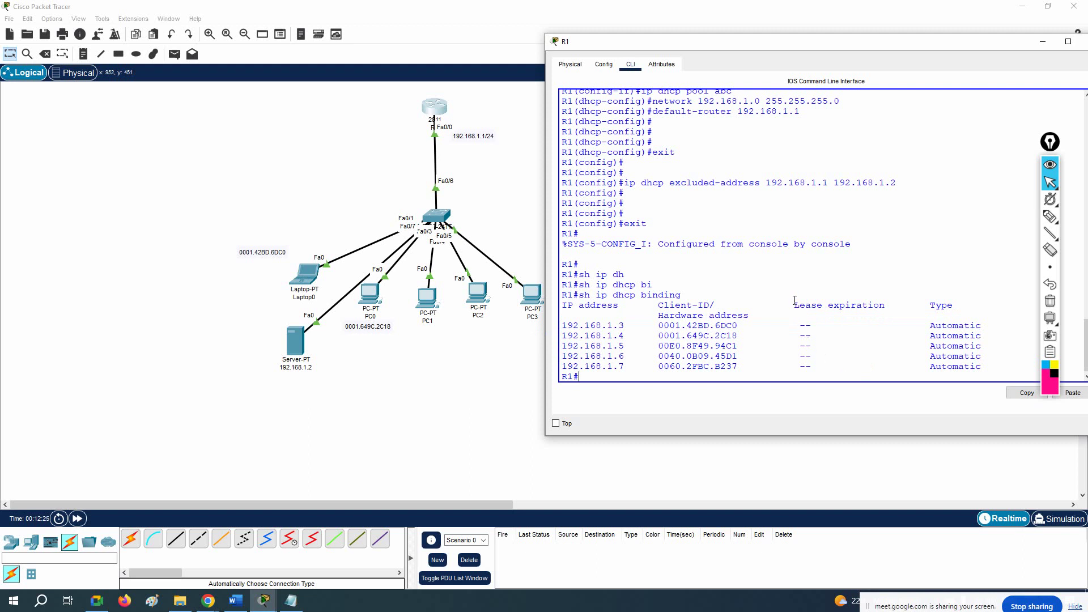
{"action": "left_click_drag", "start_coordinate": [794, 301], "coordinate": [875, 313]}
{"action": "left_click", "coordinate": [863, 342]}
{"action": "left_click_drag", "start_coordinate": [628, 328], "coordinate": [564, 325]}
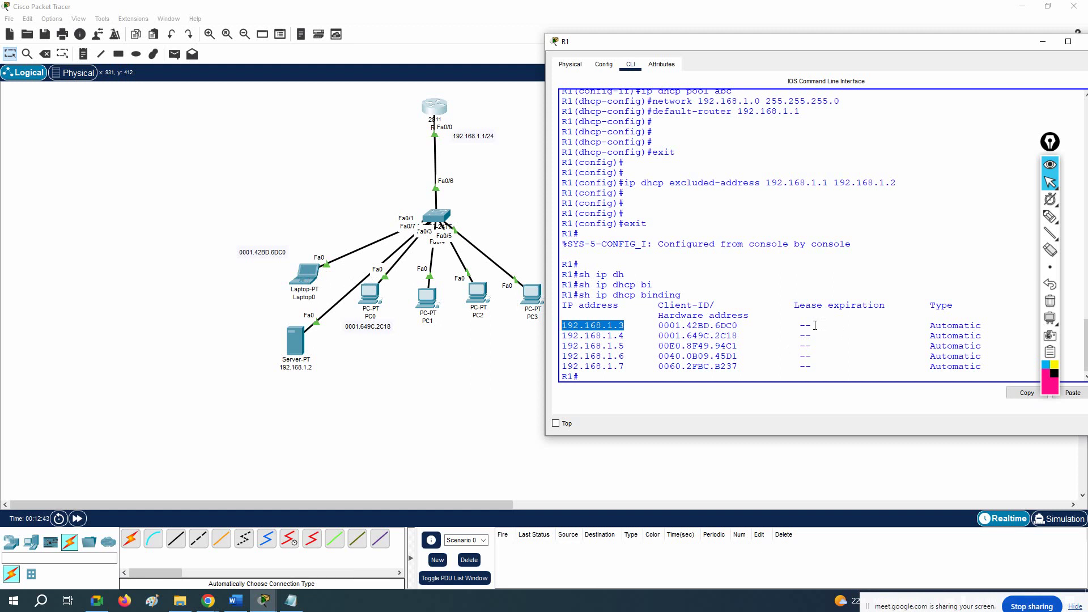
{"action": "left_click_drag", "start_coordinate": [816, 326], "coordinate": [798, 326]}
{"action": "left_click_drag", "start_coordinate": [888, 304], "coordinate": [783, 306]}
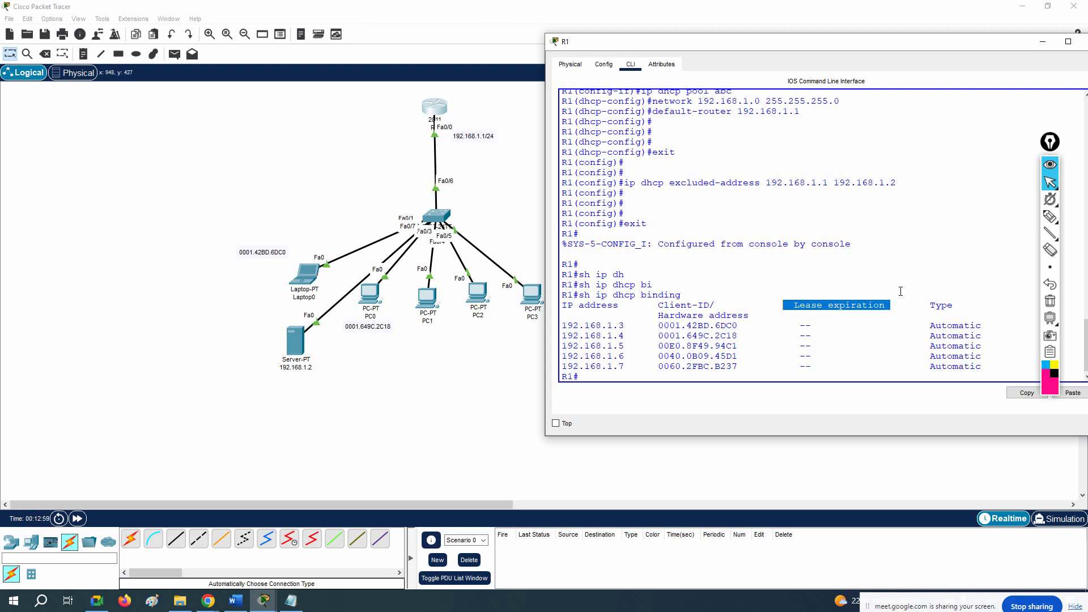
{"action": "left_click_drag", "start_coordinate": [930, 324], "coordinate": [989, 368]}
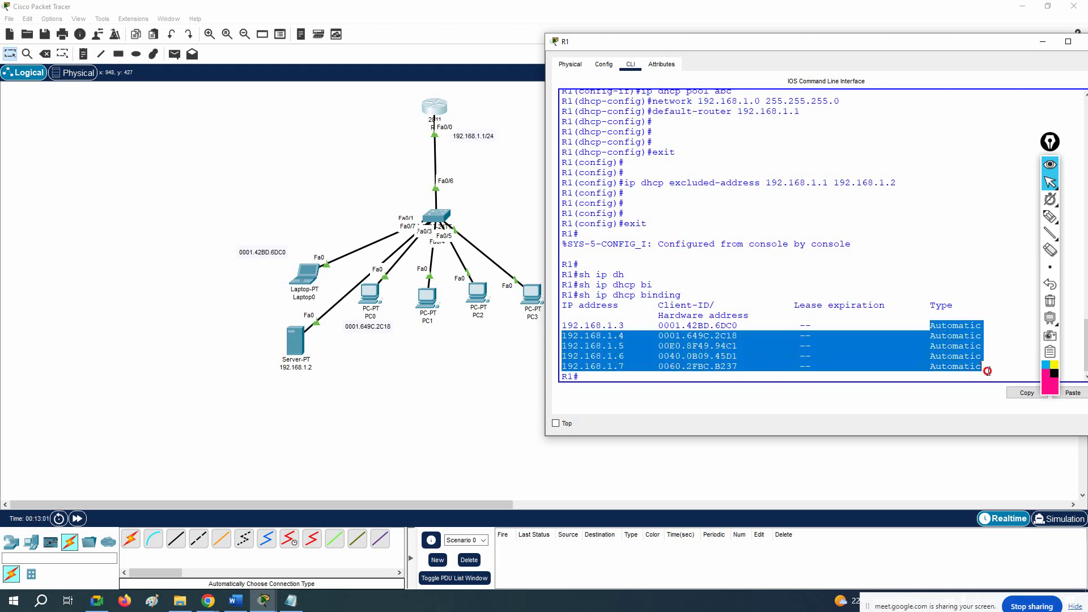
{"action": "left_click", "coordinate": [883, 331]}
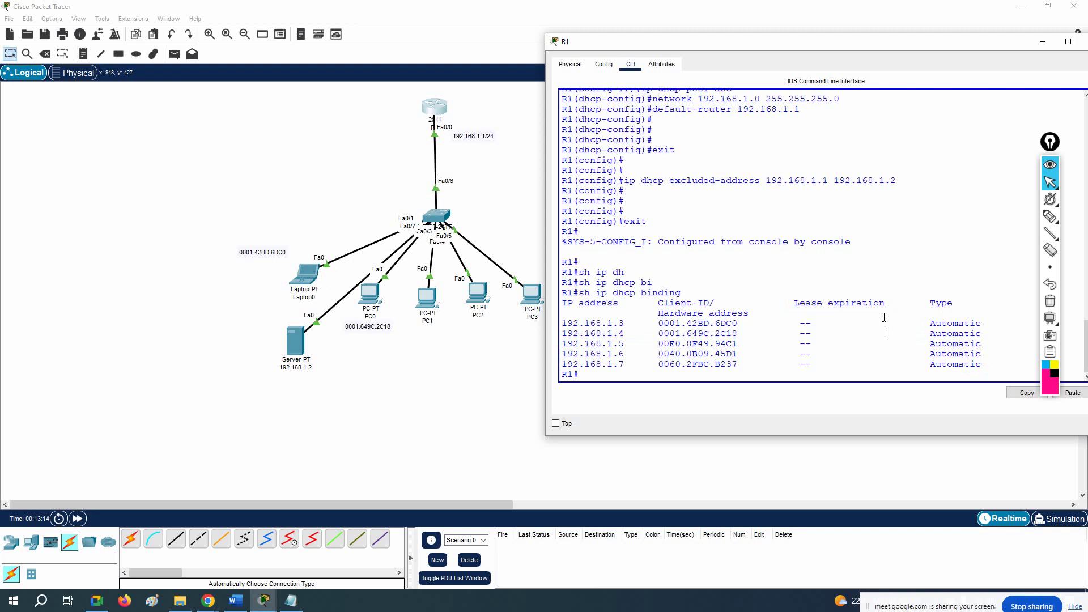
Step: Display R1's DHCP pool information with the sh ip dhcp pool command
{"action": "type", "text": "ip dh"}
{"action": "key", "text": "Tab"}
{"action": "type", "text": "poo"}
{"action": "key", "text": "Return"}
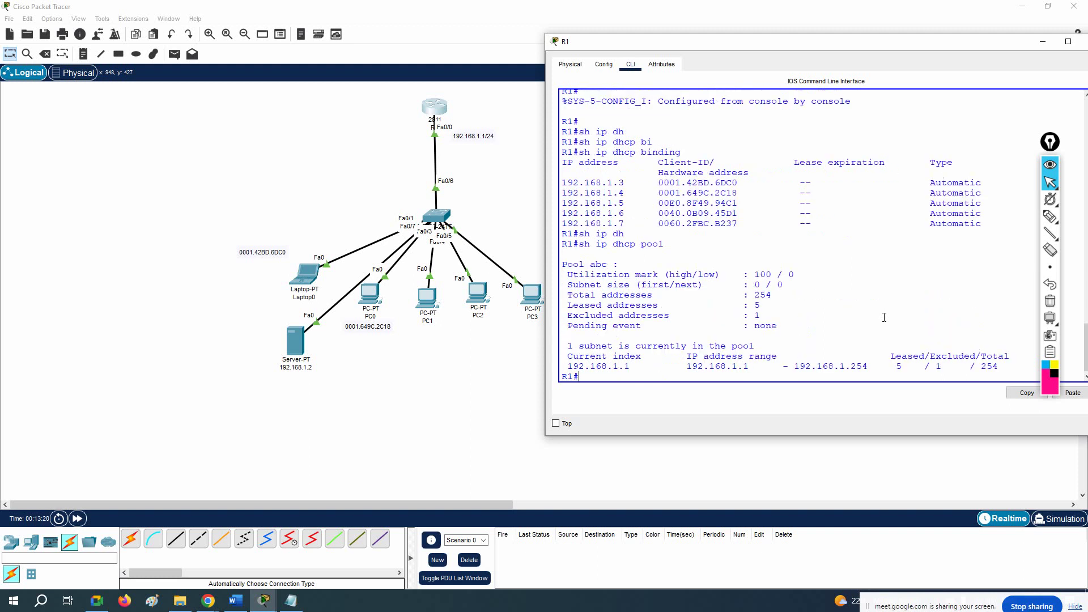
Step: Examine pool abc's leased addresses, subnet address range and leased/excluded/total figures in the pool output
{"action": "left_click_drag", "start_coordinate": [618, 43], "coordinate": [560, 31]}
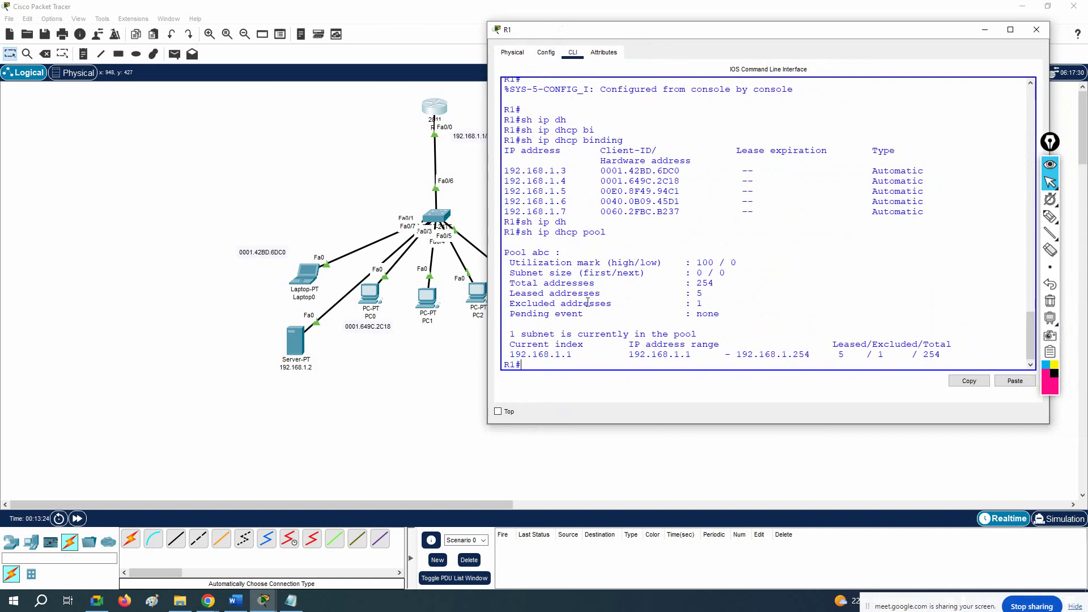
{"action": "left_click_drag", "start_coordinate": [707, 293], "coordinate": [692, 293]}
{"action": "left_click_drag", "start_coordinate": [601, 37], "coordinate": [717, 38]}
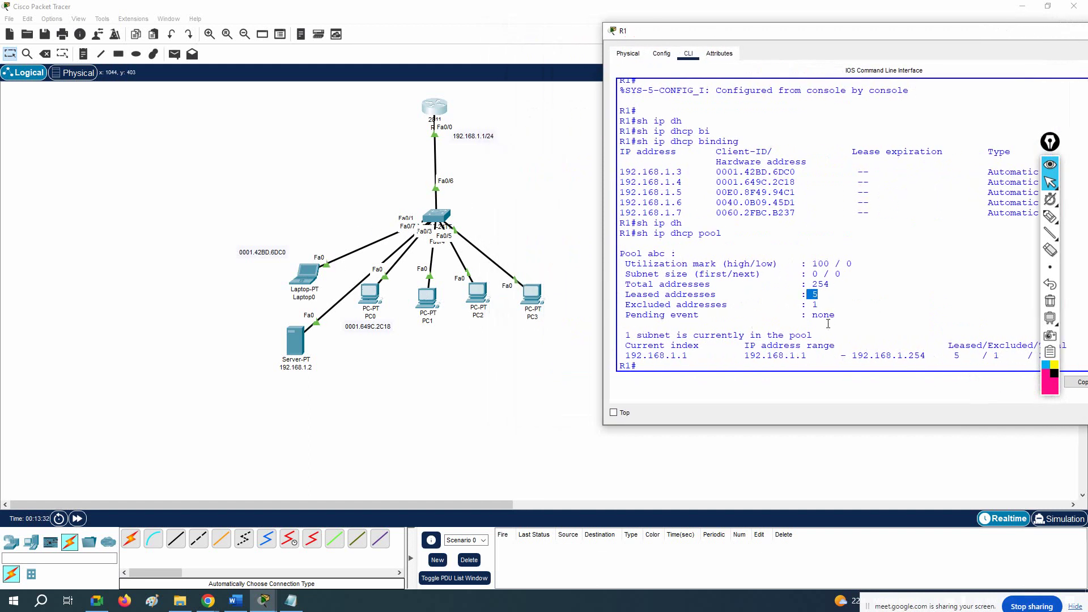
{"action": "left_click_drag", "start_coordinate": [620, 357], "coordinate": [813, 357]}
{"action": "left_click_drag", "start_coordinate": [774, 30], "coordinate": [665, 17]}
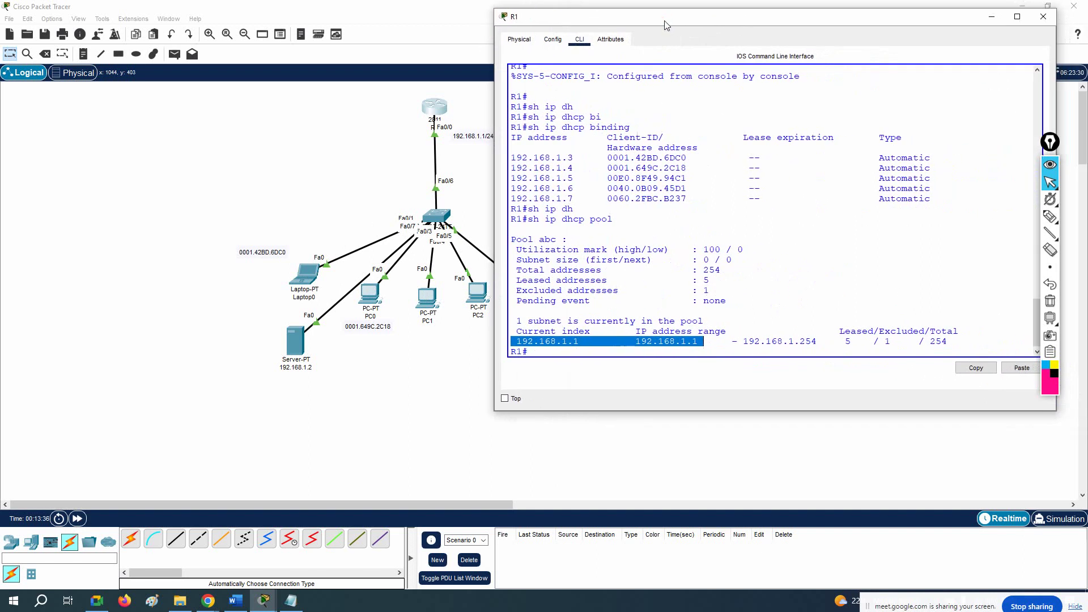
{"action": "left_click", "coordinate": [643, 339]}
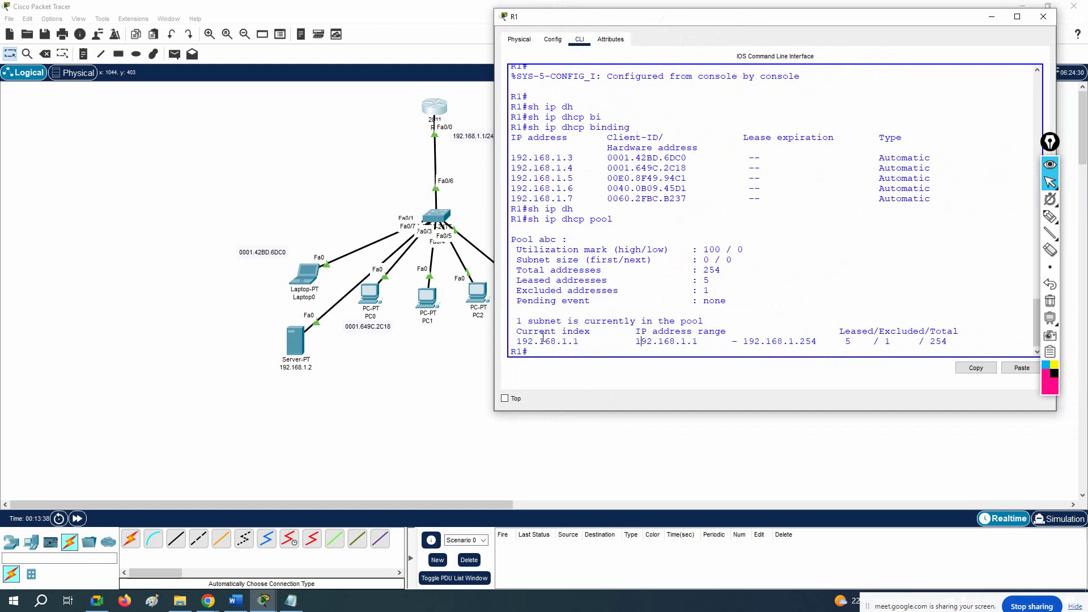
{"action": "left_click_drag", "start_coordinate": [528, 322], "coordinate": [705, 321]}
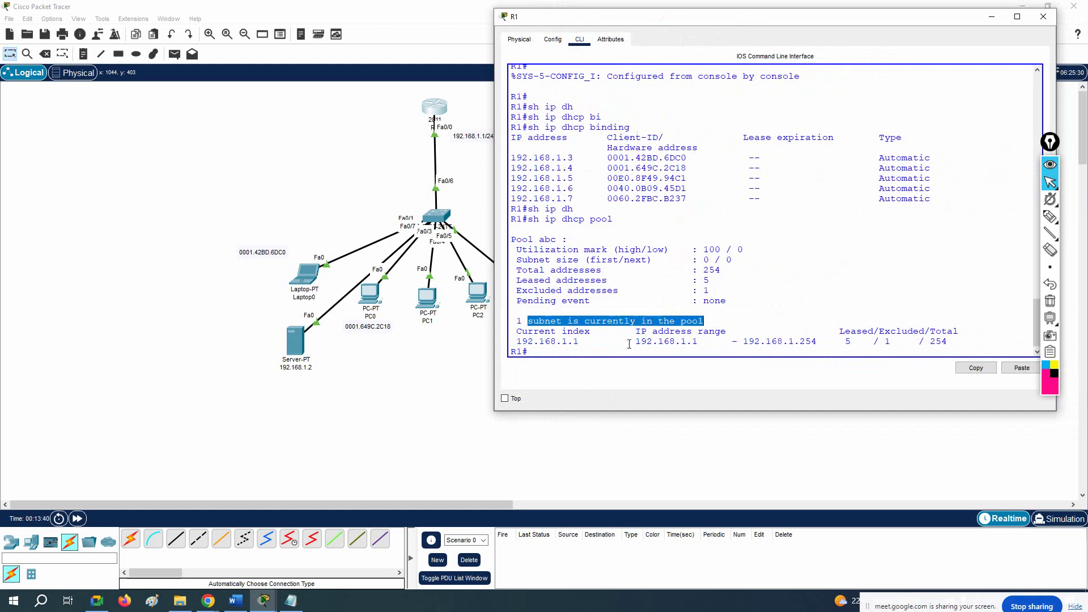
{"action": "left_click_drag", "start_coordinate": [516, 342], "coordinate": [819, 344]}
{"action": "left_click", "coordinate": [844, 342]}
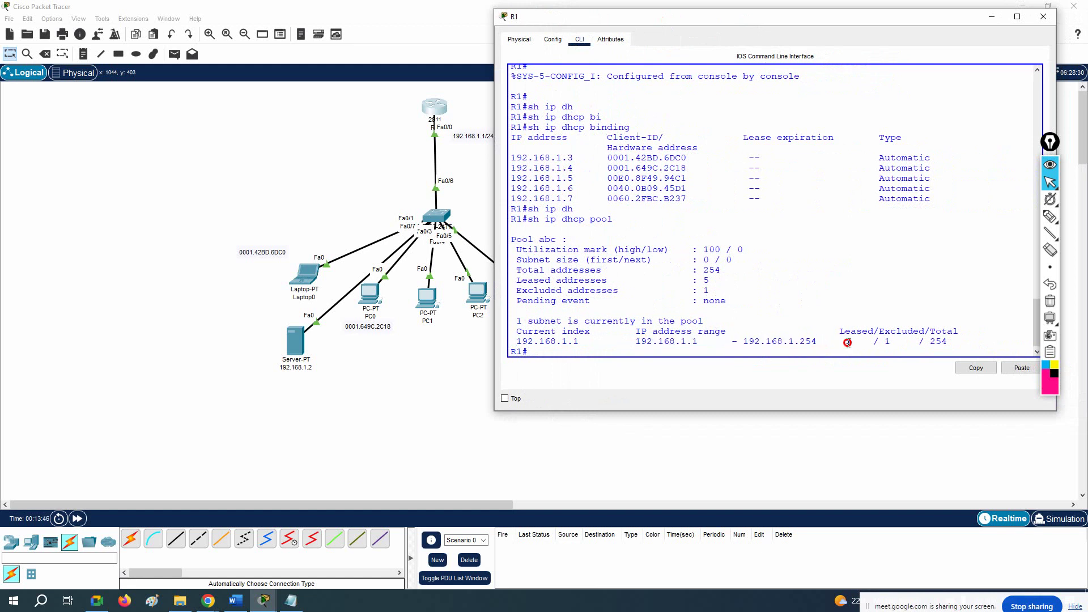
{"action": "left_click", "coordinate": [894, 342]}
{"action": "left_click_drag", "start_coordinate": [958, 342], "coordinate": [918, 342]}
Step: List the available options of the sh ip dhcp command on R1 using the ? help
{"action": "left_click", "coordinate": [603, 290]}
{"action": "type", "text": "sh ip dh"}
{"action": "key", "text": "Tab"}
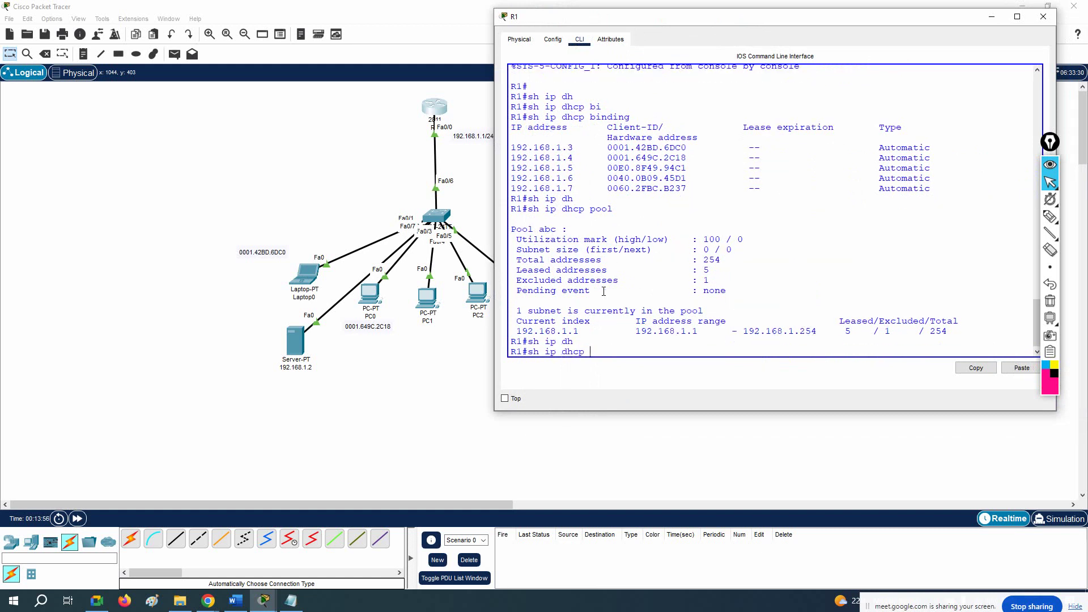
{"action": "type", "text": "?"}
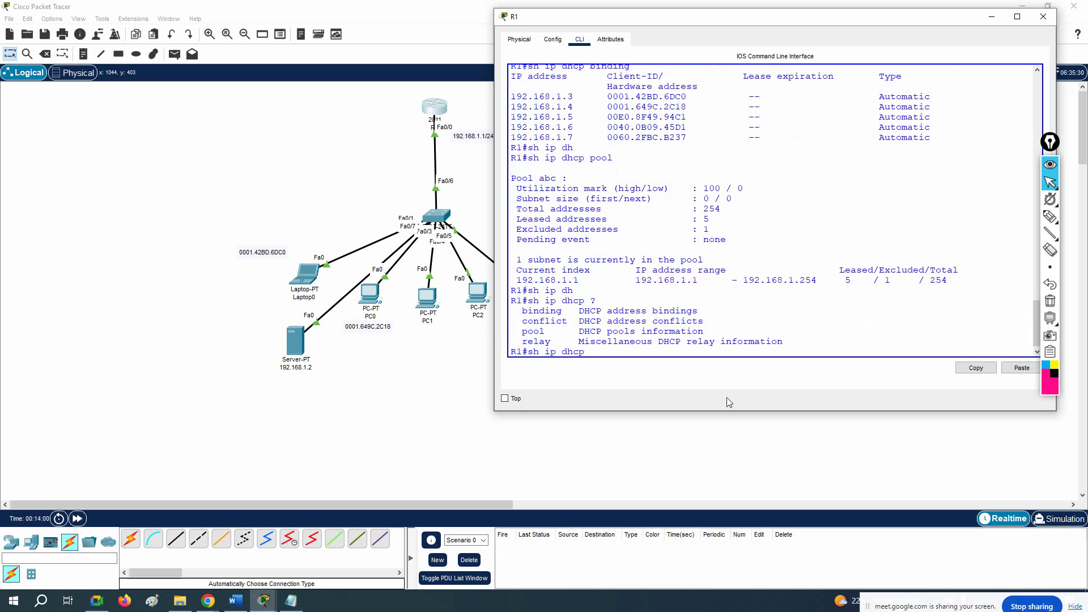
Step: Display R1's DHCP address conflicts with the sh ip dhcp conflict command
{"action": "type", "text": "confi"}
{"action": "key", "text": "Tab"}
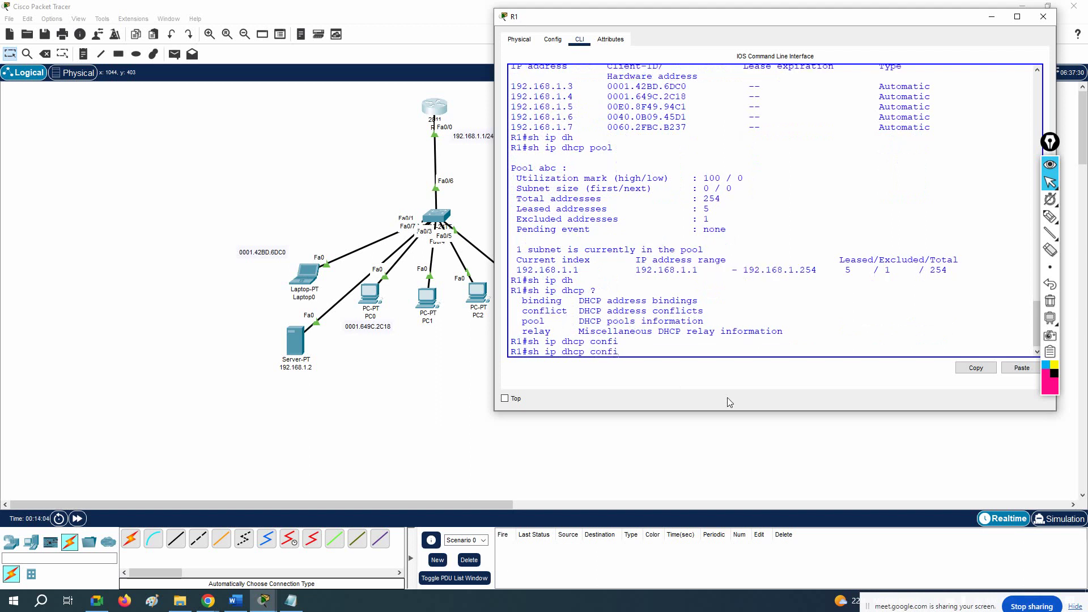
{"action": "key", "text": "BackSpace"}
{"action": "type", "text": "l"}
{"action": "key", "text": "Tab"}
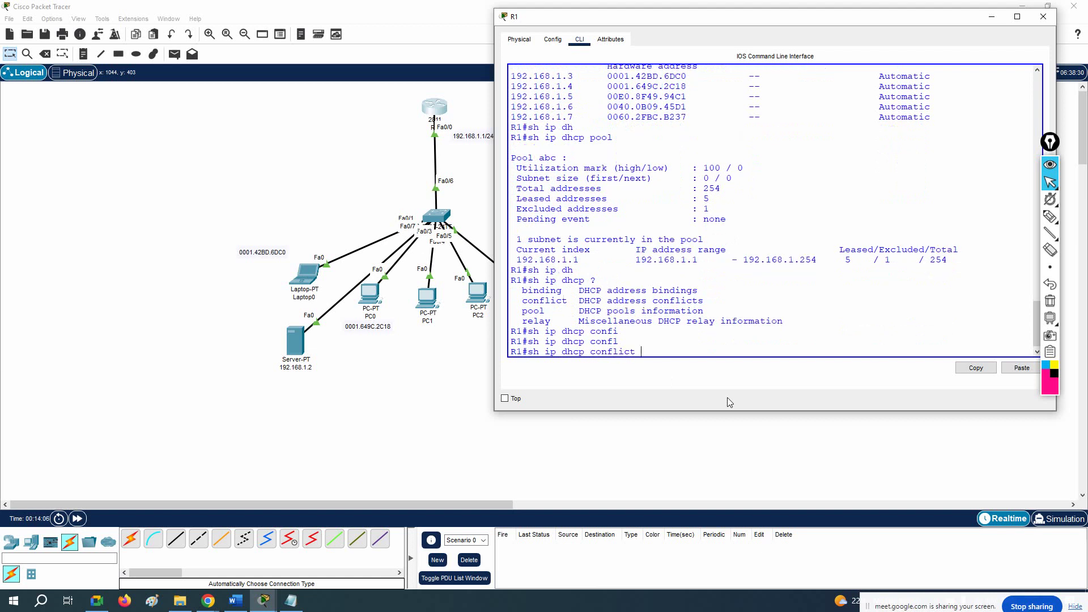
{"action": "key", "text": "Return"}
{"action": "key", "text": "Return"}
{"action": "key", "text": "Return"}
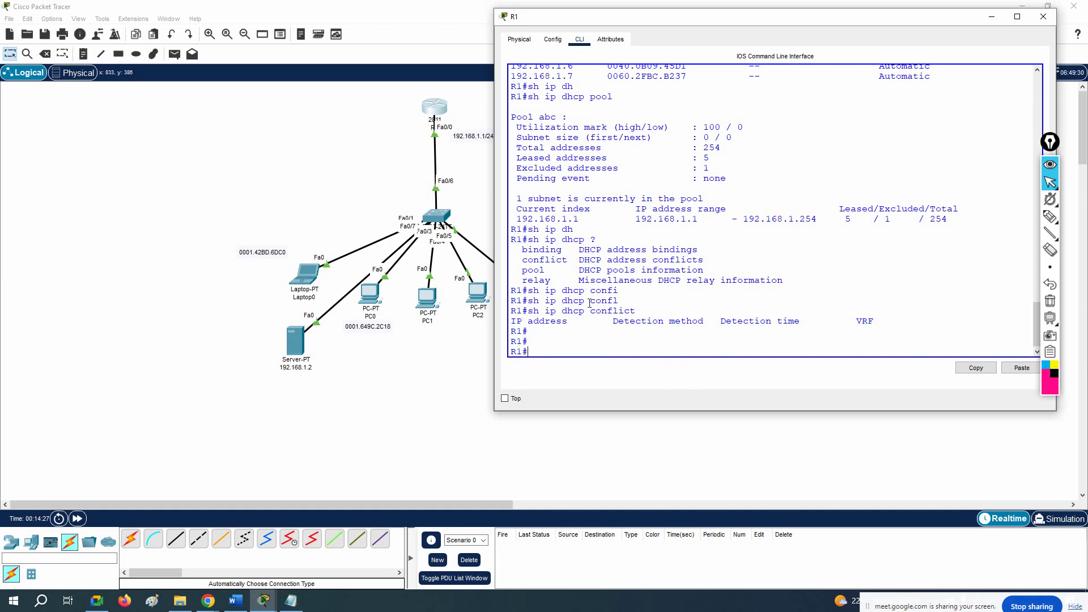
Step: Review the DHCP binding, pool and conflict outputs in R1's command history
{"action": "scroll", "coordinate": [590, 303], "scroll_direction": "up", "scroll_amount": 2}
{"action": "scroll", "coordinate": [595, 303], "scroll_direction": "up", "scroll_amount": 3}
{"action": "scroll", "coordinate": [573, 238], "scroll_direction": "down", "scroll_amount": 5}
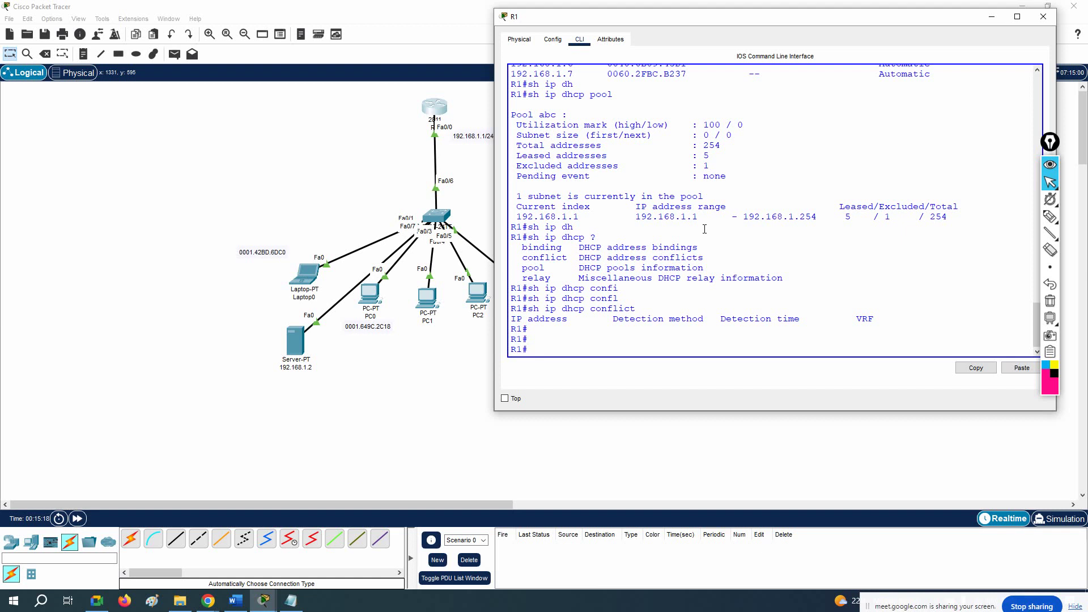
{"action": "scroll", "coordinate": [787, 299], "scroll_direction": "up", "scroll_amount": 3}
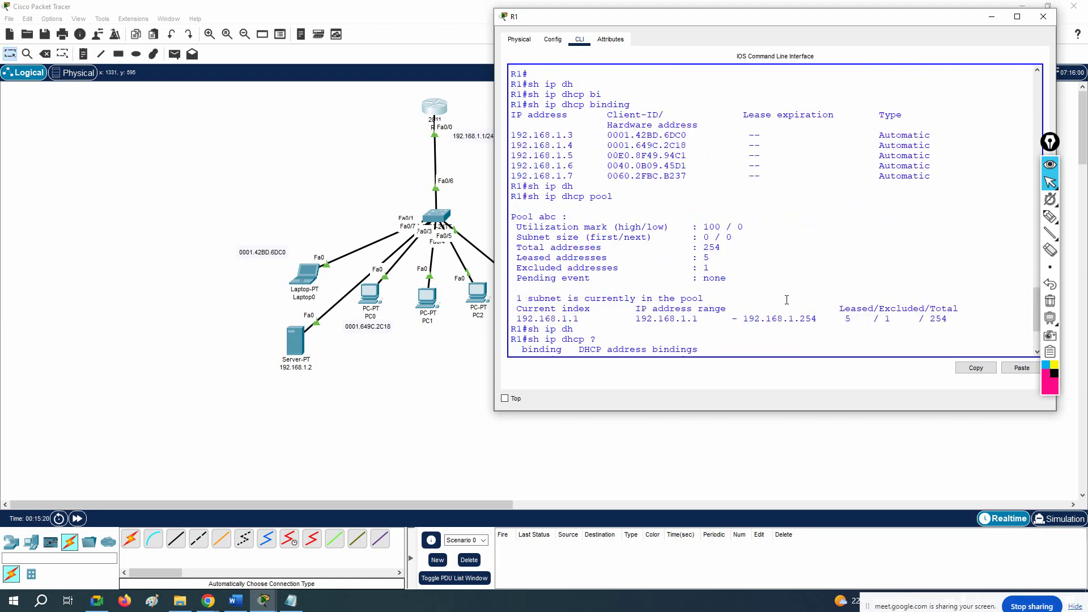
{"action": "scroll", "coordinate": [793, 292], "scroll_direction": "down", "scroll_amount": 3}
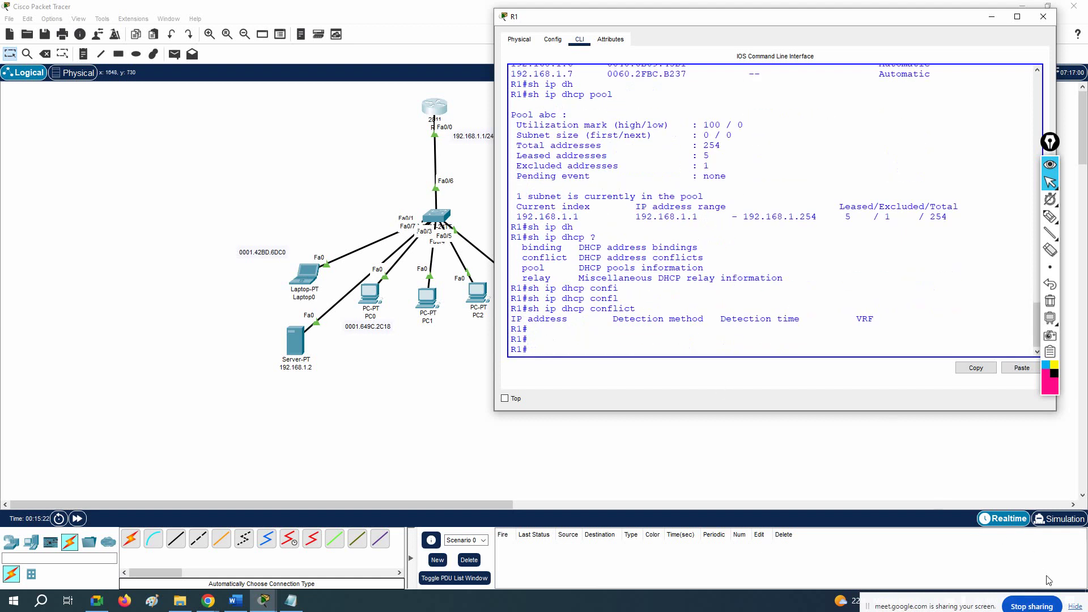